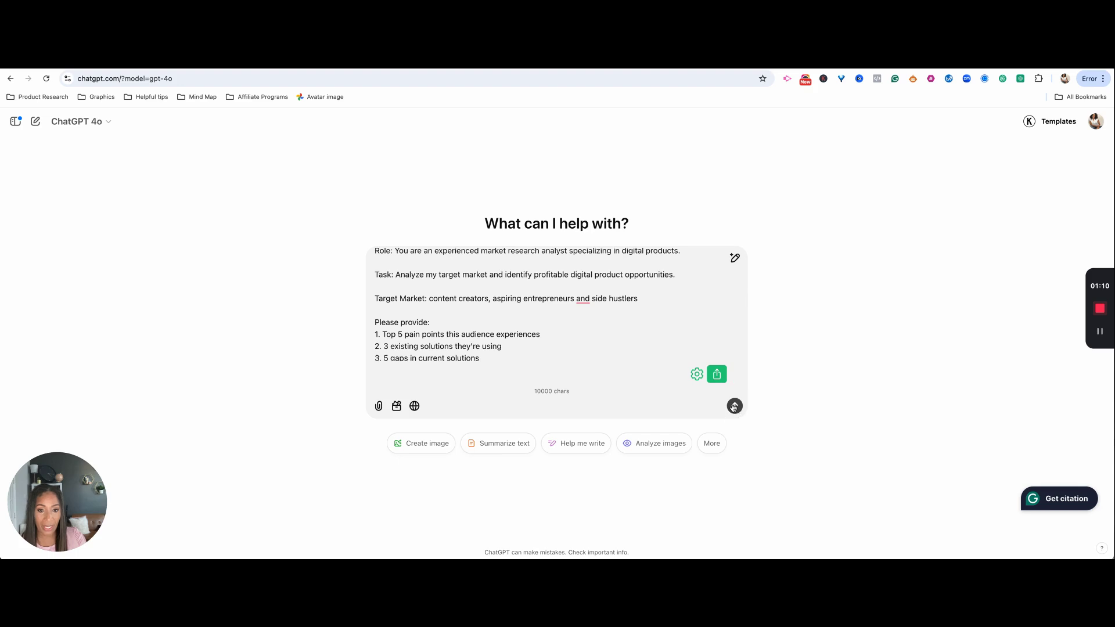
- Submit the market research prompt for content creators, aspiring entrepreneurs and side hustlers, and review the sent prompt
{"action": "left_click", "coordinate": [734, 406]}
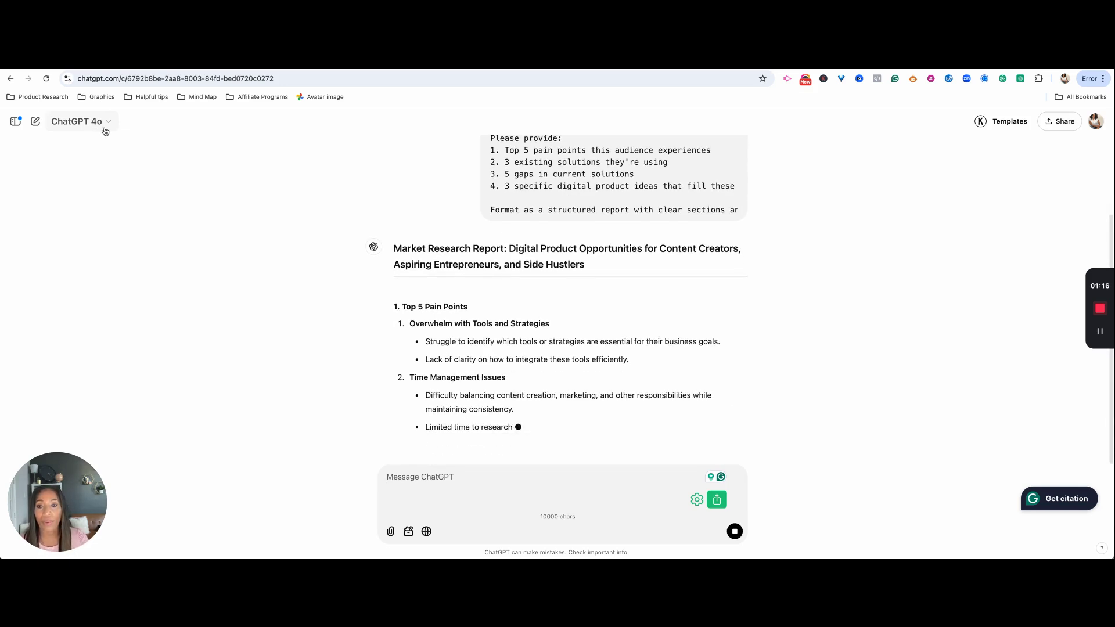
{"action": "scroll", "coordinate": [654, 241], "scroll_direction": "up", "scroll_amount": 2}
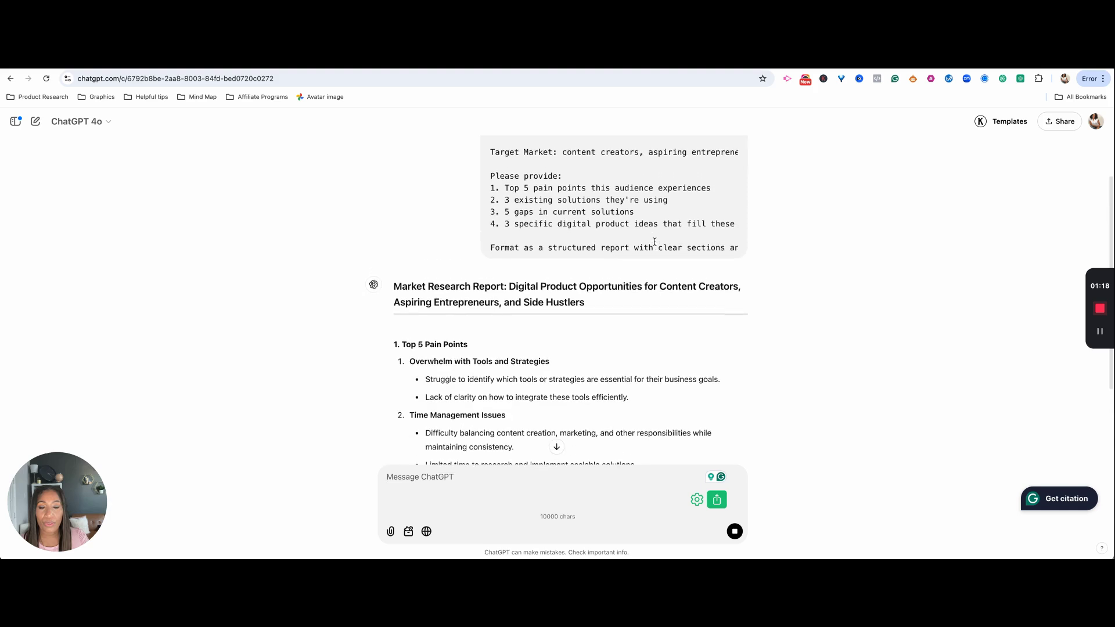
{"action": "scroll", "coordinate": [654, 242], "scroll_direction": "up", "scroll_amount": 3}
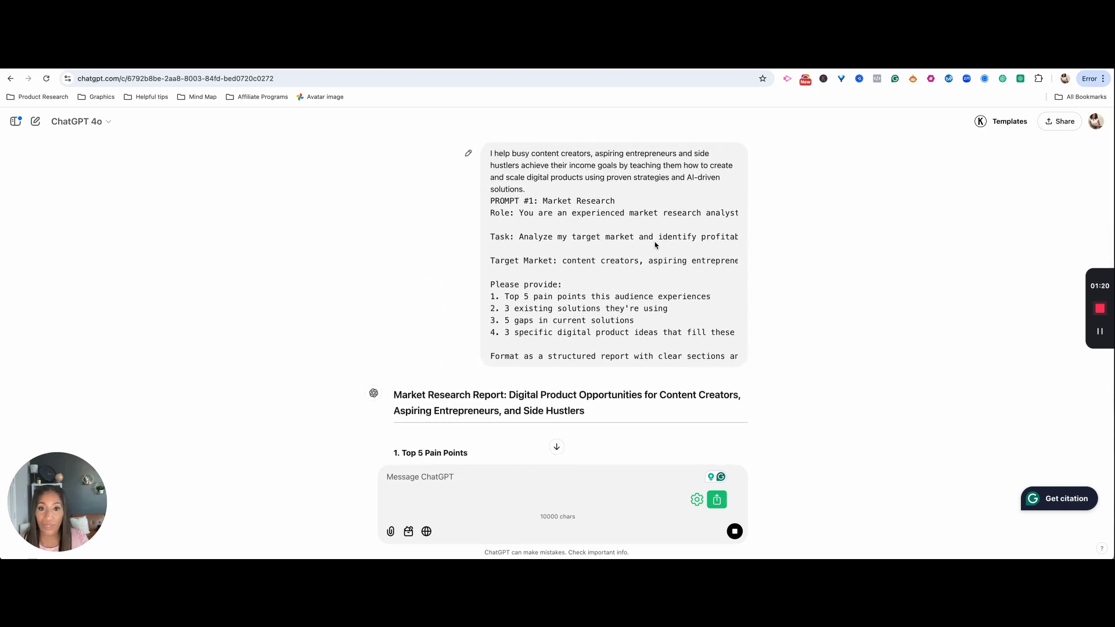
{"action": "scroll", "coordinate": [654, 244], "scroll_direction": "down", "scroll_amount": 4}
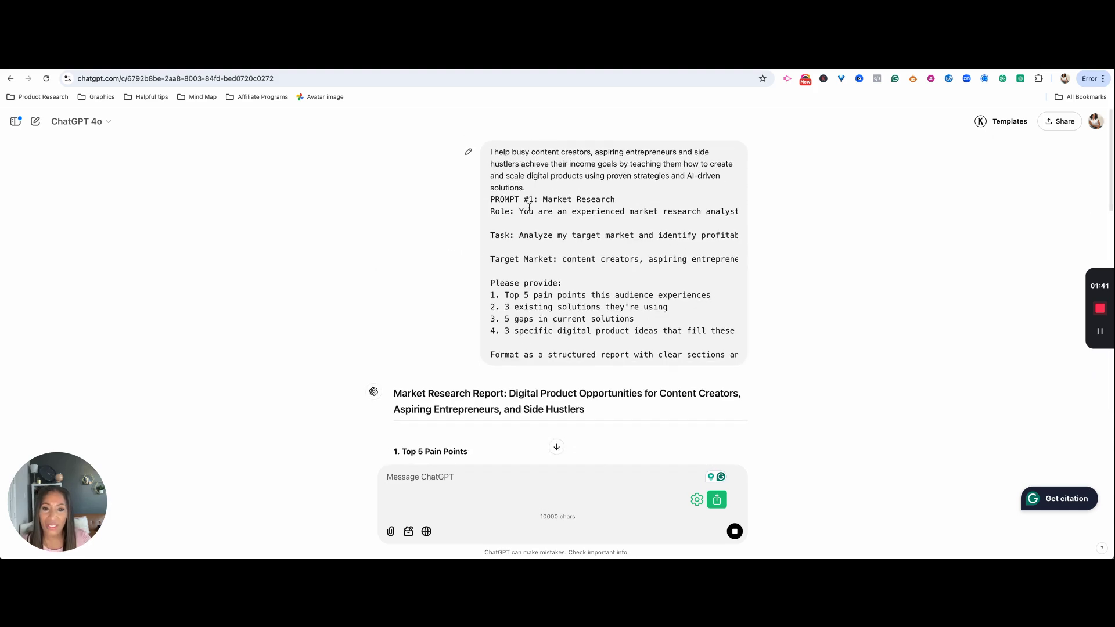
{"action": "scroll", "coordinate": [596, 291], "scroll_direction": "right", "scroll_amount": 1}
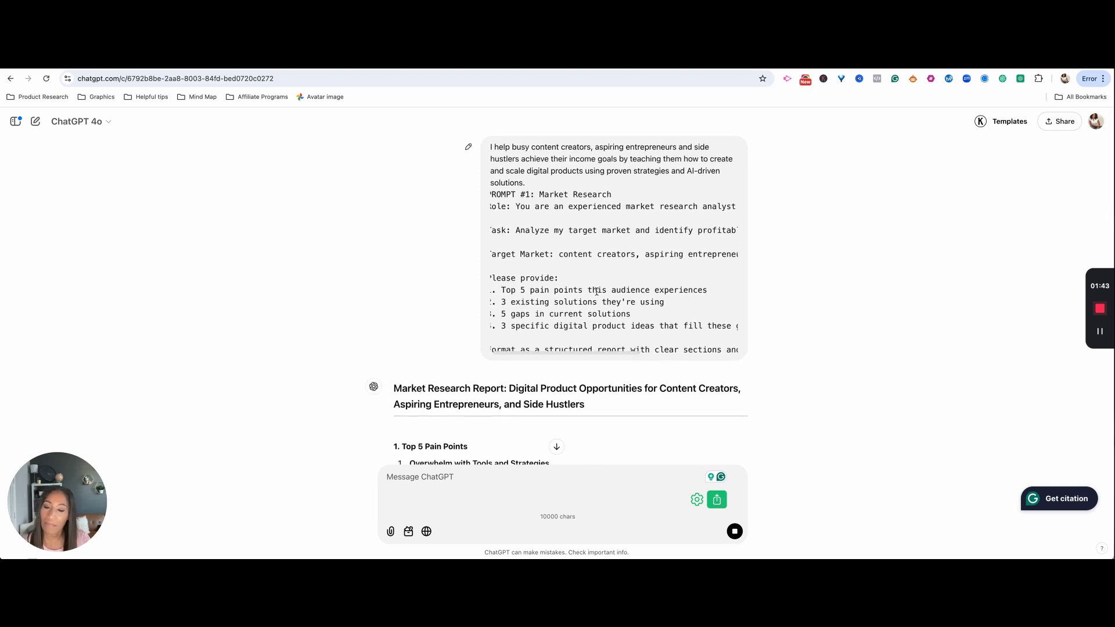
- Skim the generated market research report from the top pain points to the digital product ideas
{"action": "scroll", "coordinate": [598, 293], "scroll_direction": "down", "scroll_amount": 2}
{"action": "scroll", "coordinate": [598, 293], "scroll_direction": "down", "scroll_amount": 10}
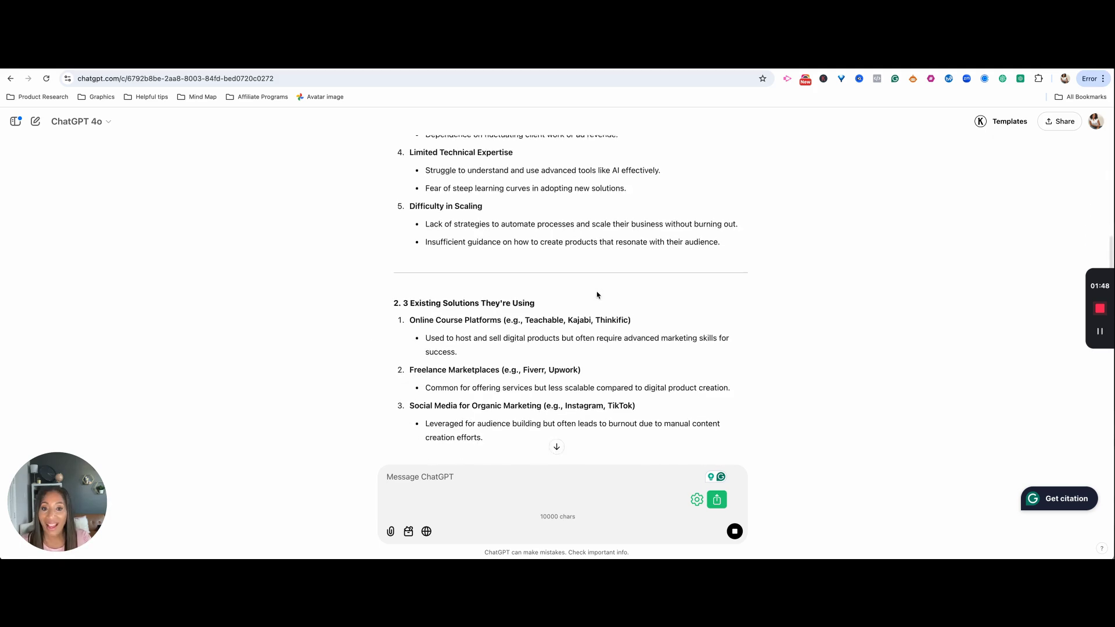
{"action": "scroll", "coordinate": [597, 291], "scroll_direction": "down", "scroll_amount": 1}
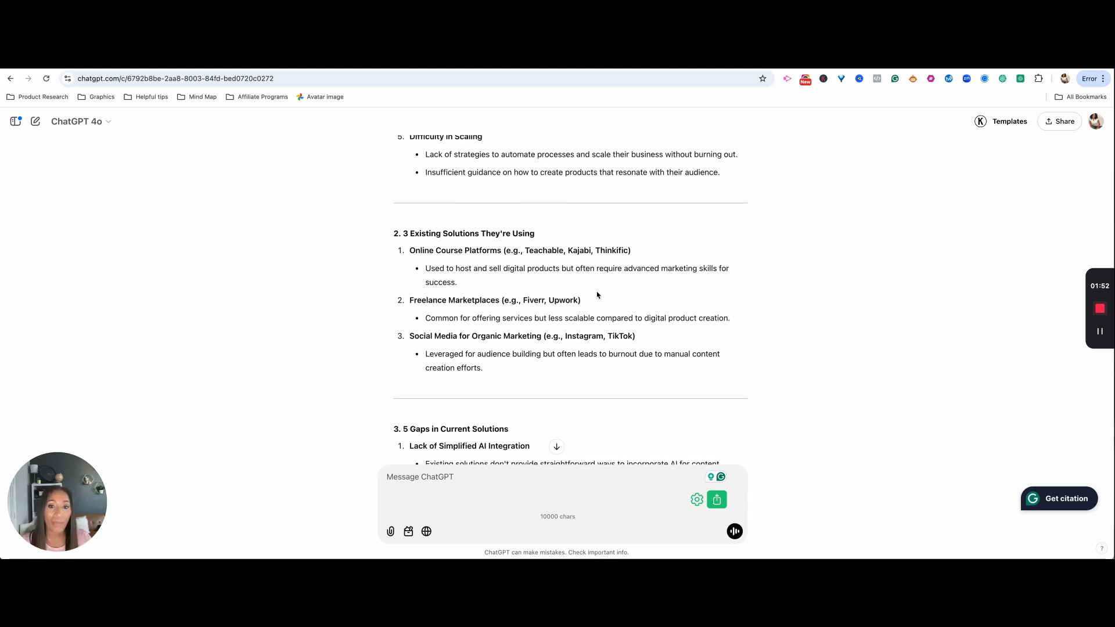
{"action": "scroll", "coordinate": [597, 295], "scroll_direction": "down", "scroll_amount": 3}
{"action": "scroll", "coordinate": [597, 295], "scroll_direction": "down", "scroll_amount": 10}
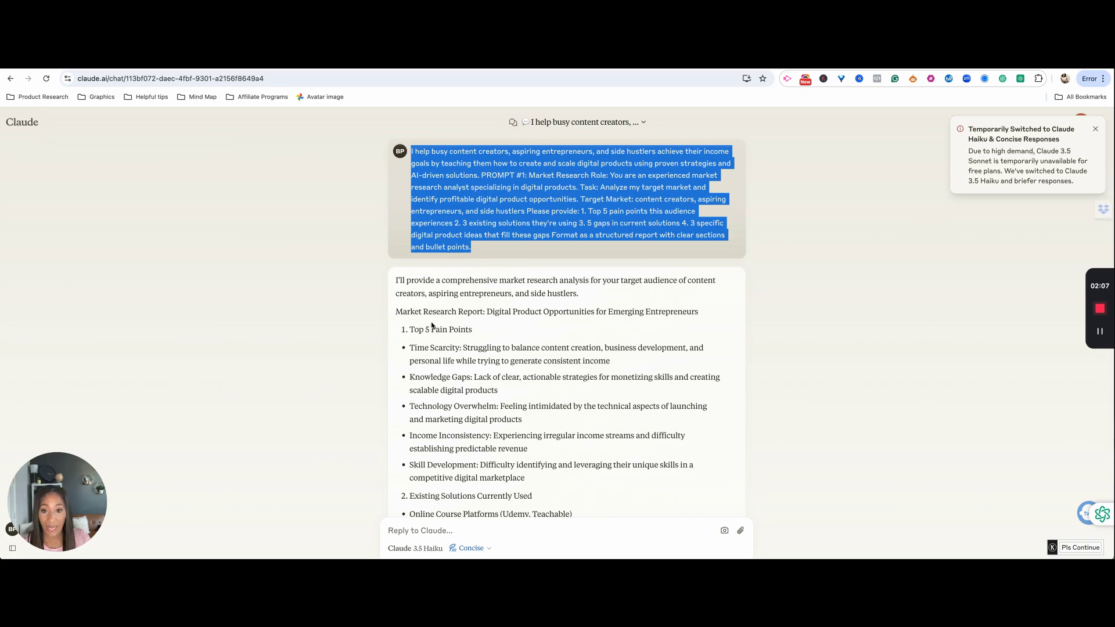
- Switch to Claude and examine the top pain points in its answer to the same prompt
{"action": "scroll", "coordinate": [431, 325], "scroll_direction": "down", "scroll_amount": 2}
{"action": "scroll", "coordinate": [432, 325], "scroll_direction": "down", "scroll_amount": 1}
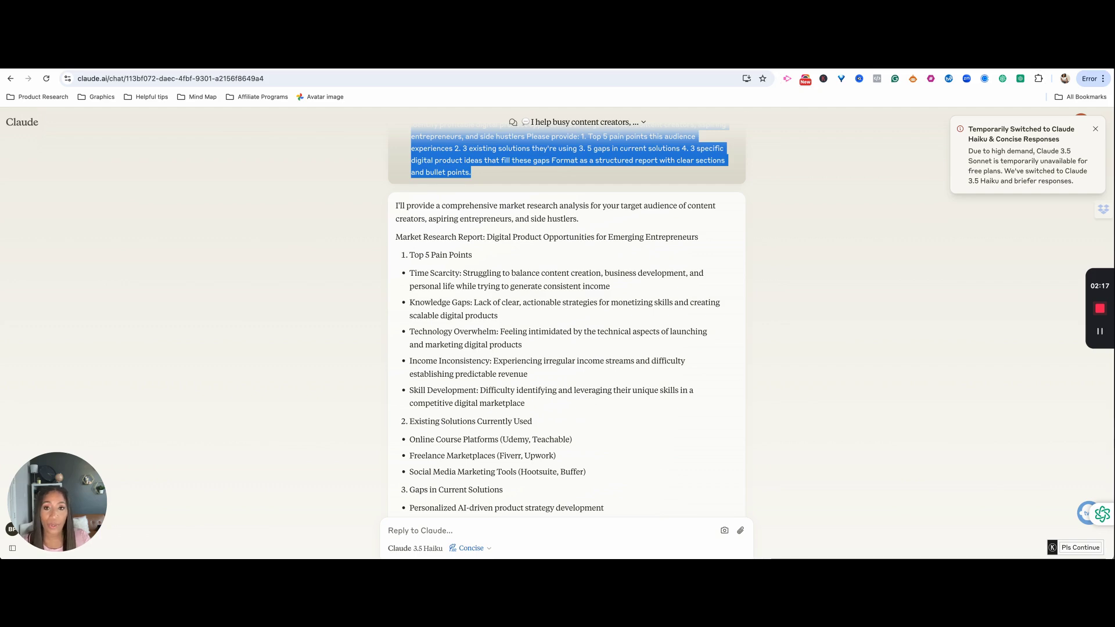
- Return to ChatGPT and examine the Top 5 Pain Points section of its report for comparison
{"action": "key", "text": "ctrl+Tab"}
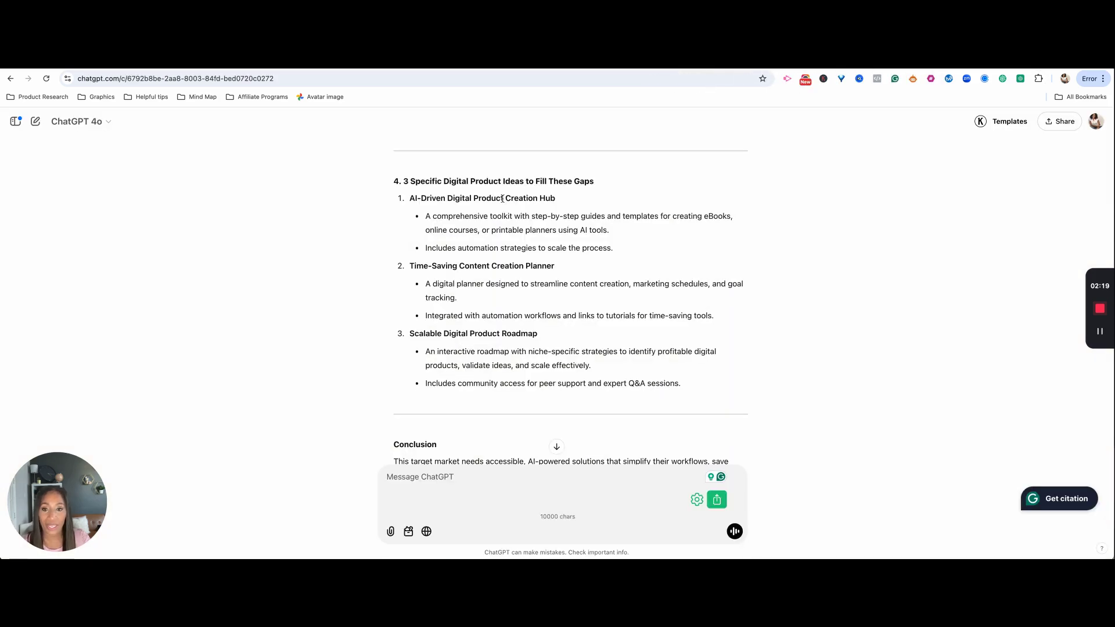
{"action": "scroll", "coordinate": [503, 204], "scroll_direction": "up", "scroll_amount": 20}
{"action": "scroll", "coordinate": [505, 204], "scroll_direction": "up", "scroll_amount": 5}
{"action": "scroll", "coordinate": [505, 204], "scroll_direction": "down", "scroll_amount": 4}
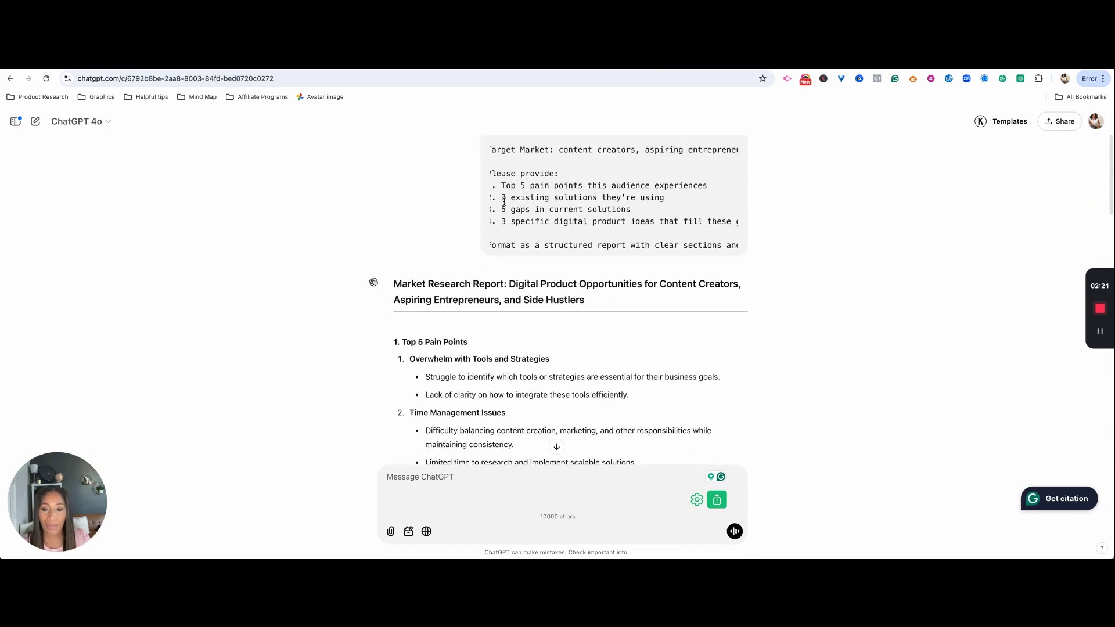
{"action": "scroll", "coordinate": [504, 205], "scroll_direction": "down", "scroll_amount": 1}
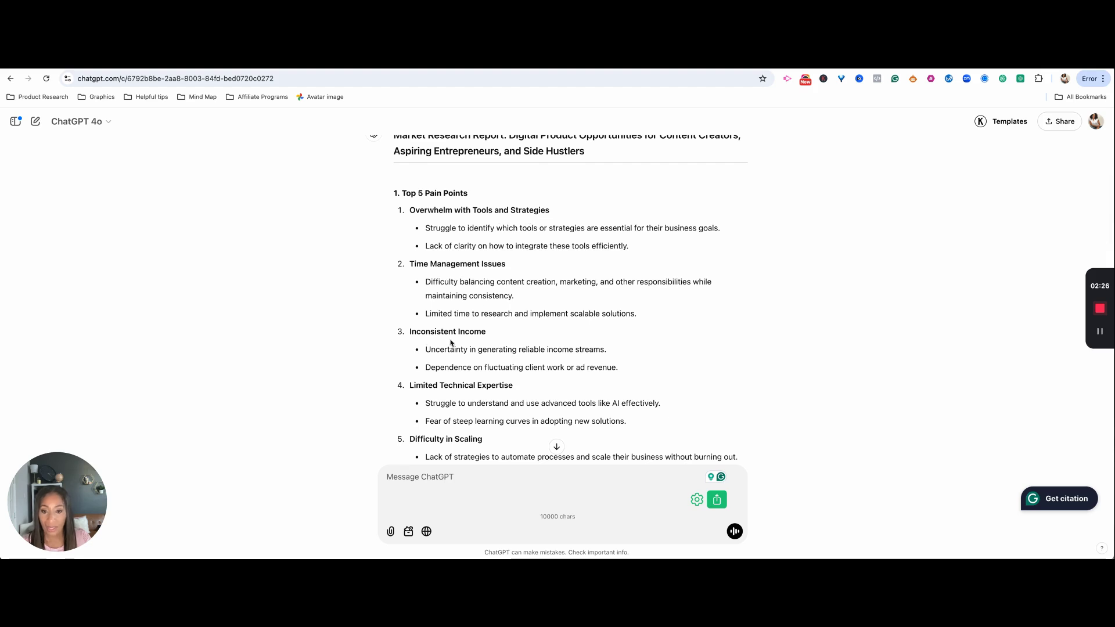
{"action": "scroll", "coordinate": [495, 335], "scroll_direction": "down", "scroll_amount": 1}
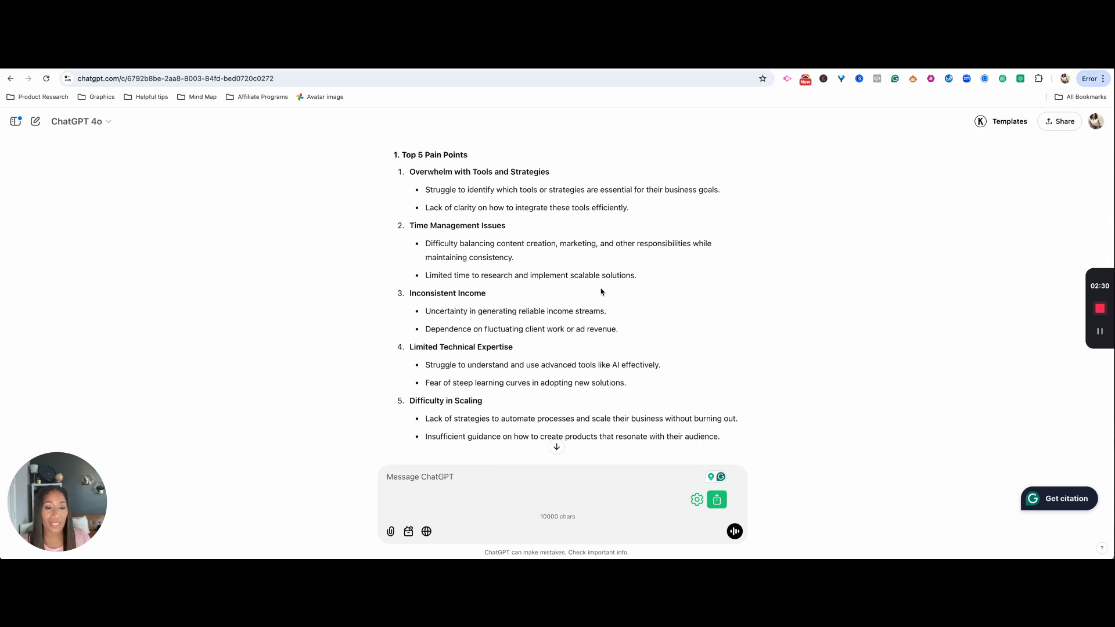
{"action": "scroll", "coordinate": [601, 291], "scroll_direction": "up", "scroll_amount": 3}
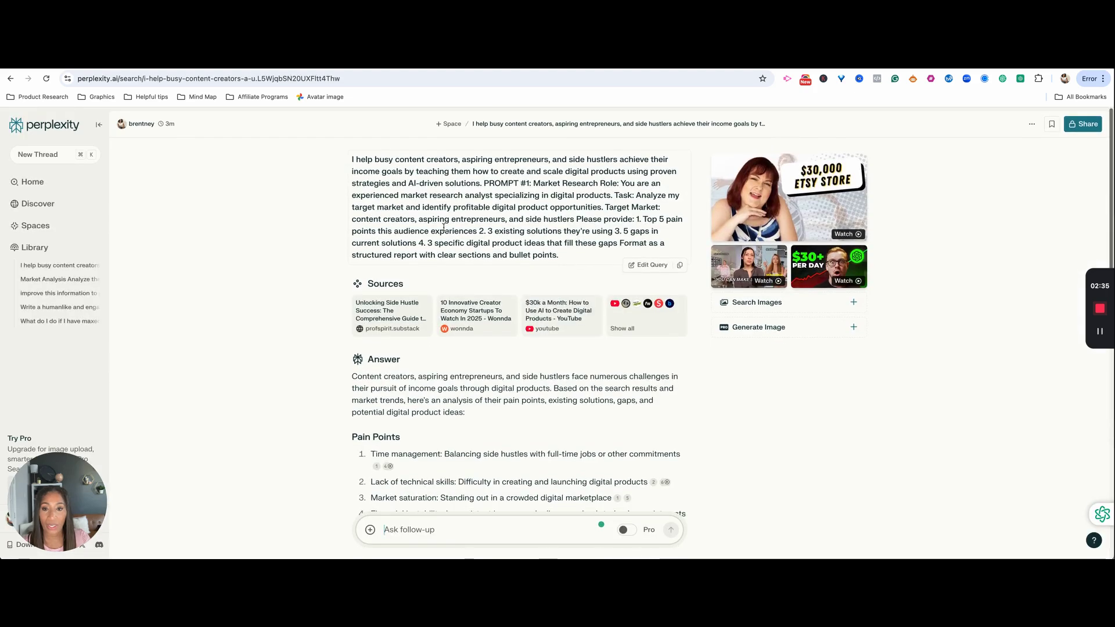
- Switch to Perplexity and examine the sources and pain points in its answer to the same prompt
{"action": "scroll", "coordinate": [482, 267], "scroll_direction": "down", "scroll_amount": 5}
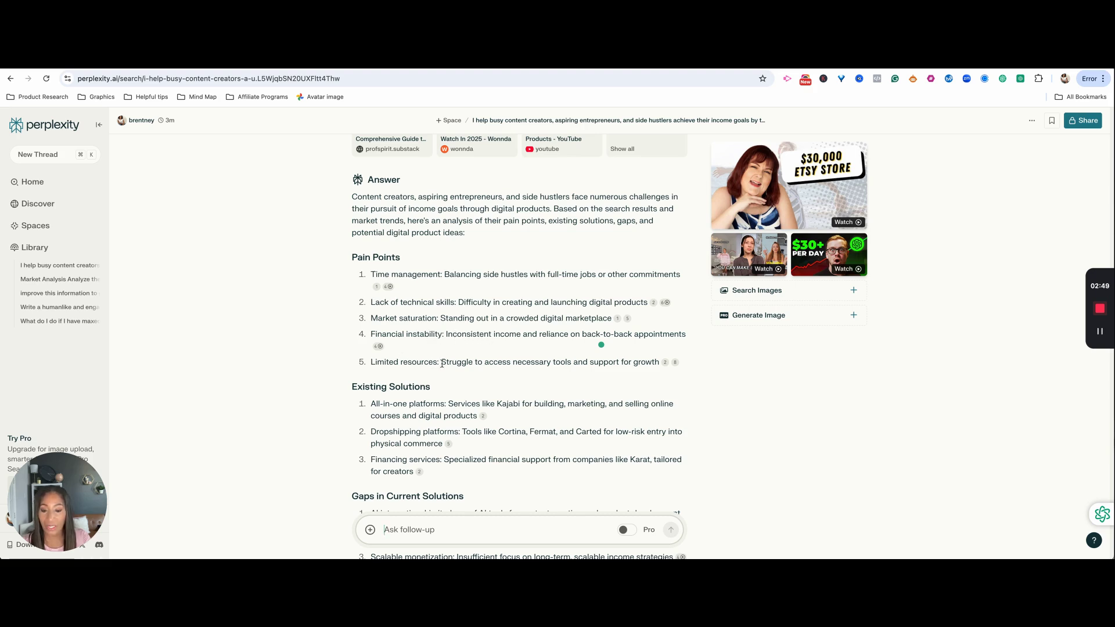
{"action": "scroll", "coordinate": [460, 333], "scroll_direction": "up", "scroll_amount": 4}
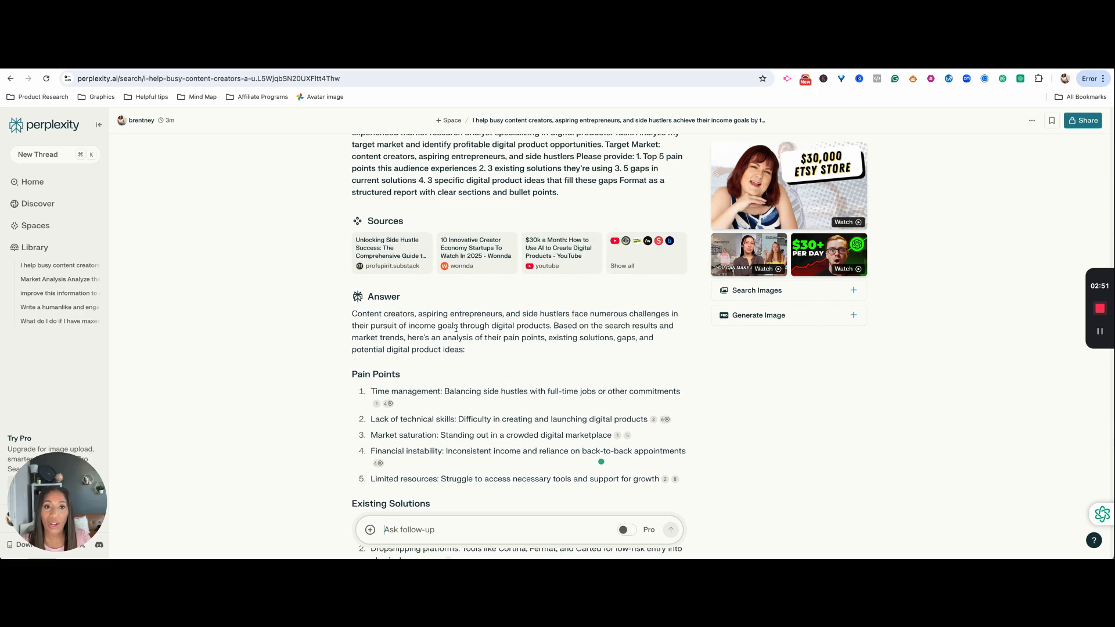
{"action": "scroll", "coordinate": [456, 328], "scroll_direction": "up", "scroll_amount": 1}
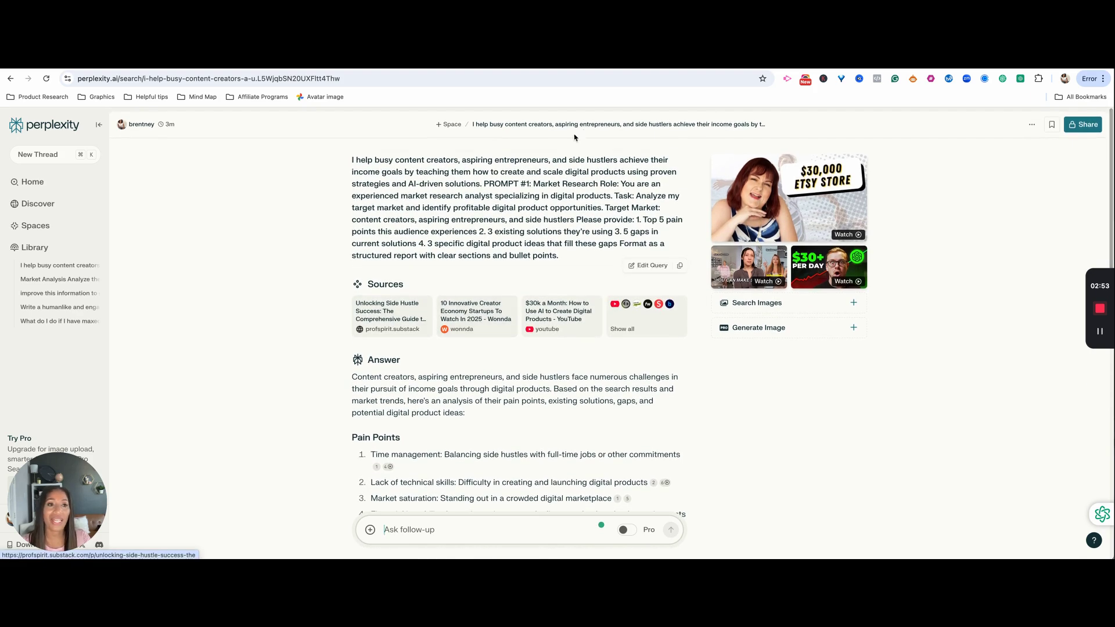
- Go back to the ChatGPT report and review the section on the existing solutions the audience is using
{"action": "key", "text": "ctrl+Tab"}
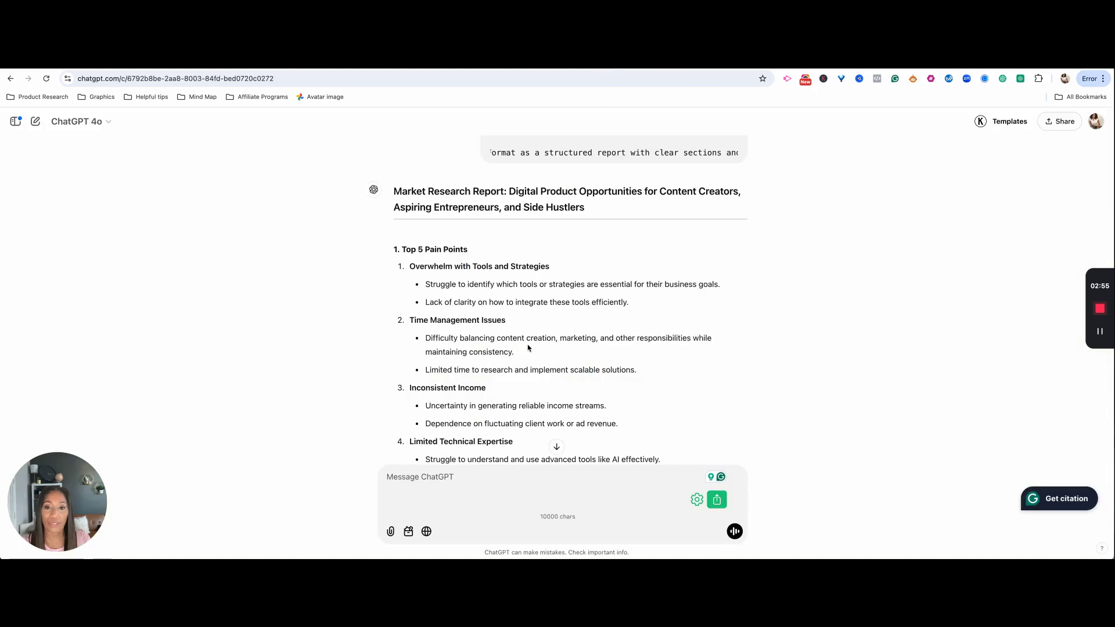
{"action": "scroll", "coordinate": [527, 348], "scroll_direction": "down", "scroll_amount": 3}
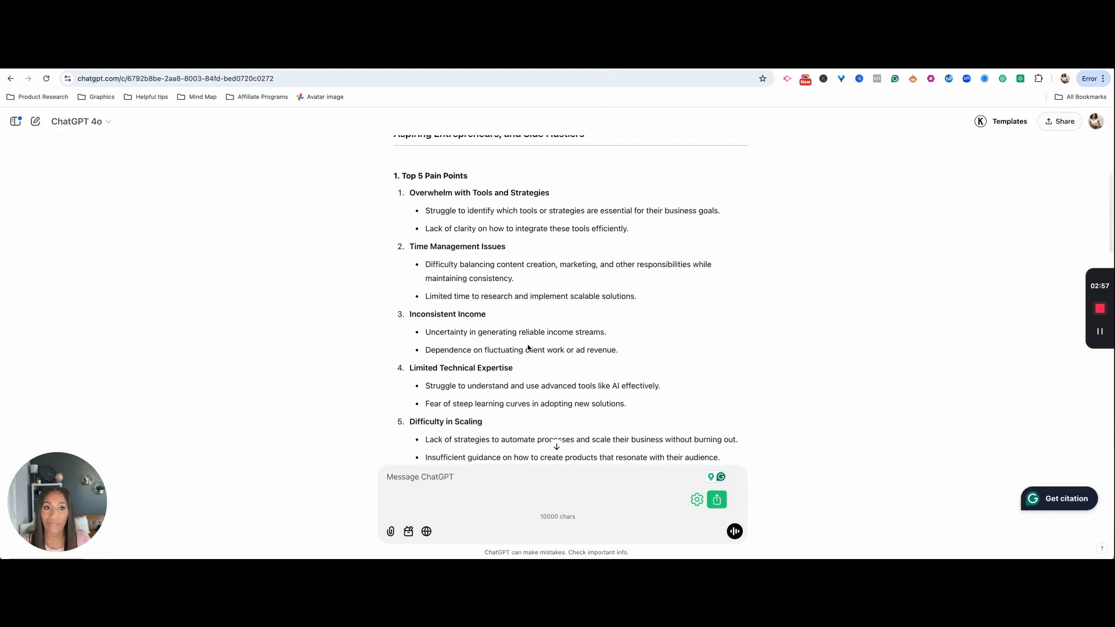
{"action": "scroll", "coordinate": [528, 347], "scroll_direction": "down", "scroll_amount": 4}
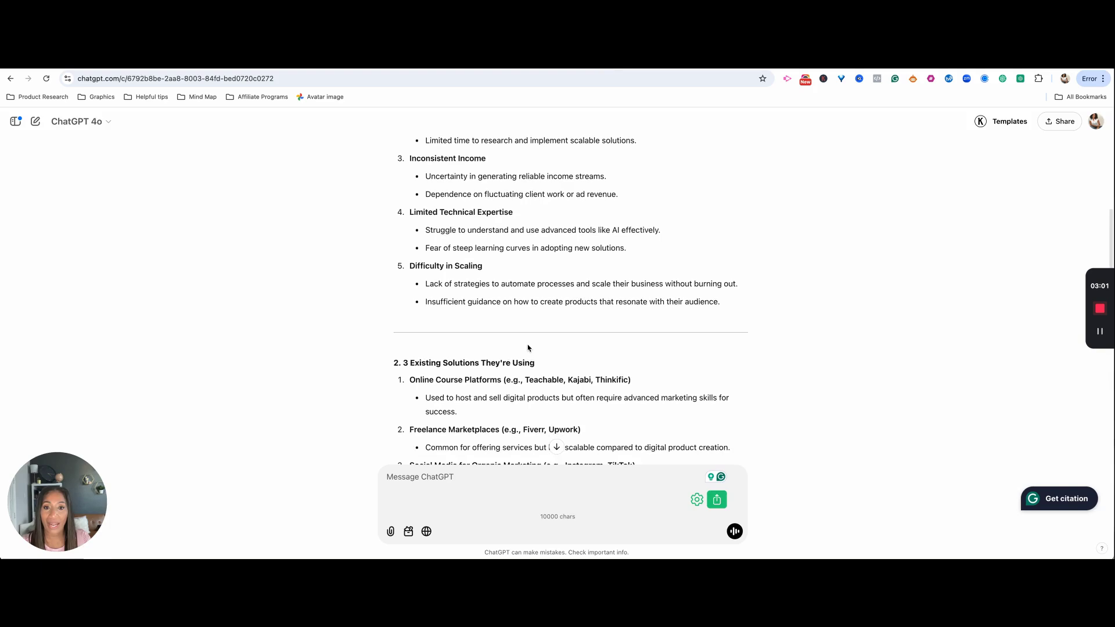
{"action": "scroll", "coordinate": [527, 348], "scroll_direction": "down", "scroll_amount": 1}
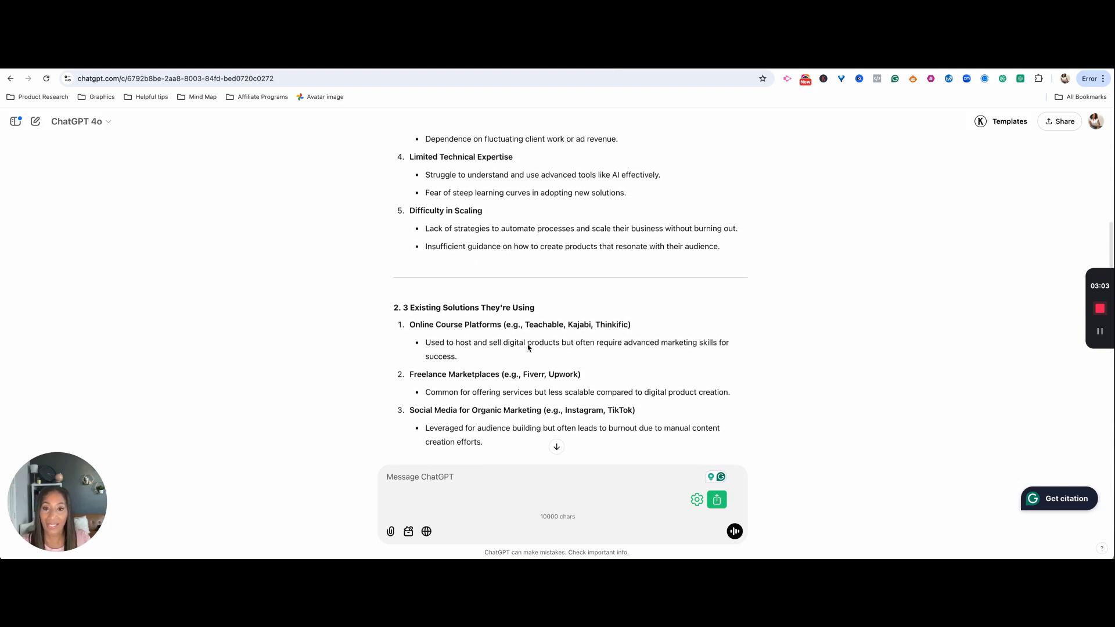
{"action": "scroll", "coordinate": [528, 348], "scroll_direction": "down", "scroll_amount": 5}
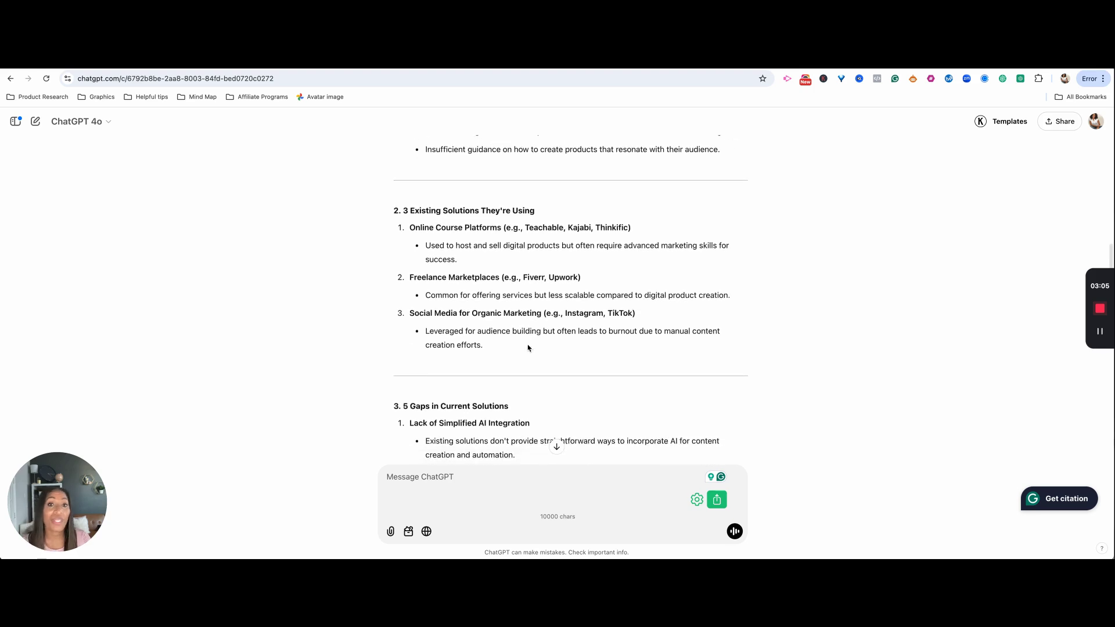
{"action": "scroll", "coordinate": [528, 348], "scroll_direction": "down", "scroll_amount": 3}
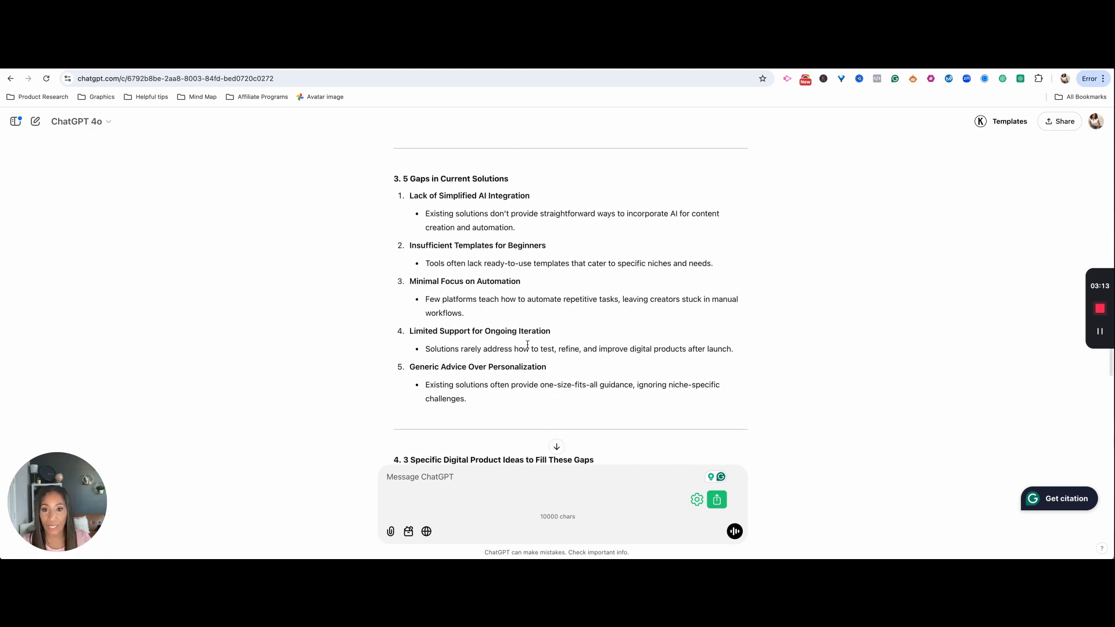
{"action": "scroll", "coordinate": [528, 345], "scroll_direction": "up", "scroll_amount": 2}
{"action": "scroll", "coordinate": [527, 347], "scroll_direction": "up", "scroll_amount": 4}
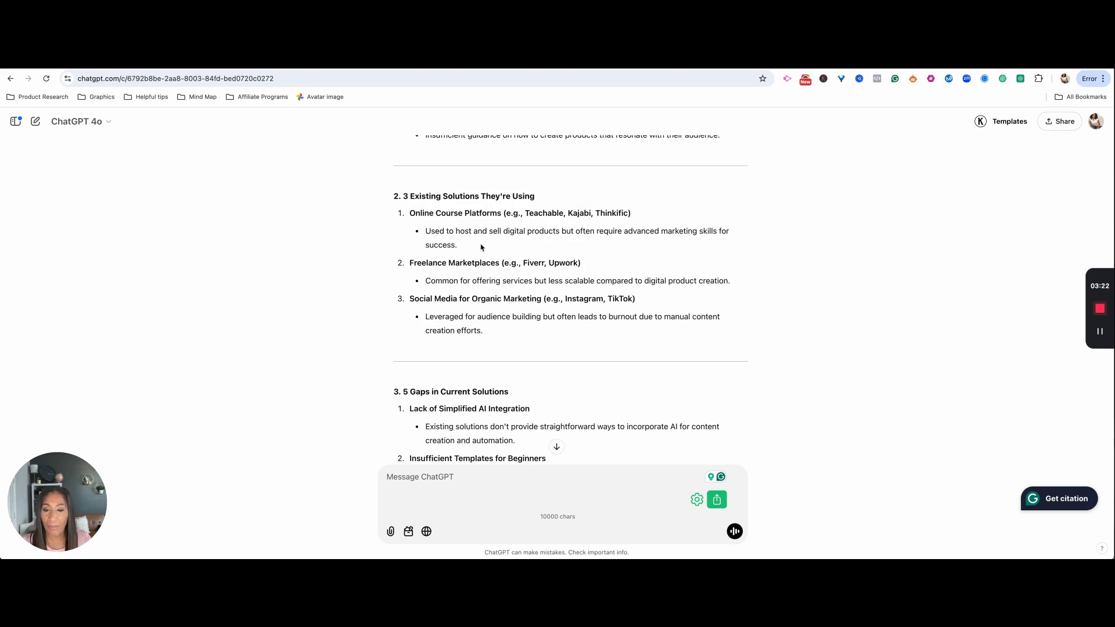
- Read the five gaps in current solutions and the three specific digital product ideas in the ChatGPT report
{"action": "scroll", "coordinate": [475, 279], "scroll_direction": "down", "scroll_amount": 4}
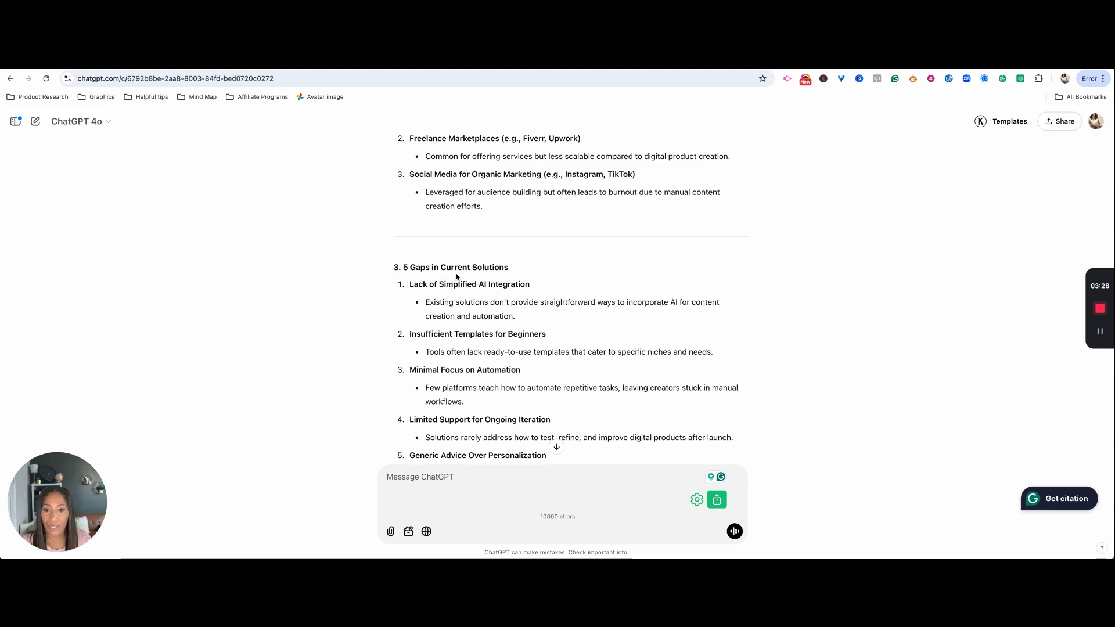
{"action": "scroll", "coordinate": [457, 277], "scroll_direction": "down", "scroll_amount": 2}
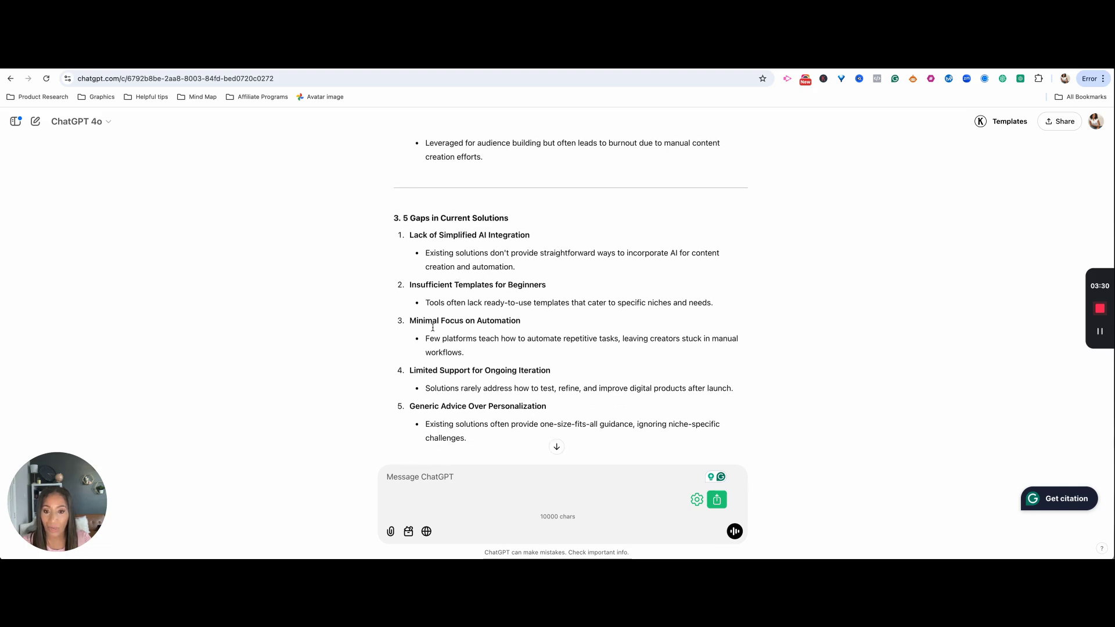
{"action": "scroll", "coordinate": [544, 323], "scroll_direction": "down", "scroll_amount": 4}
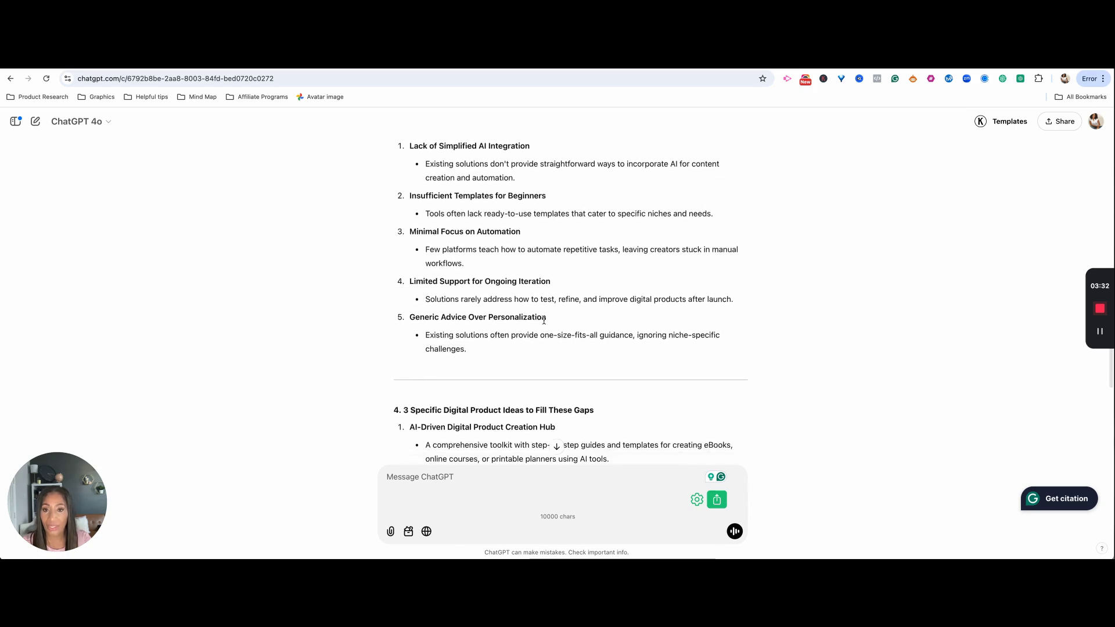
{"action": "scroll", "coordinate": [544, 321], "scroll_direction": "down", "scroll_amount": 3}
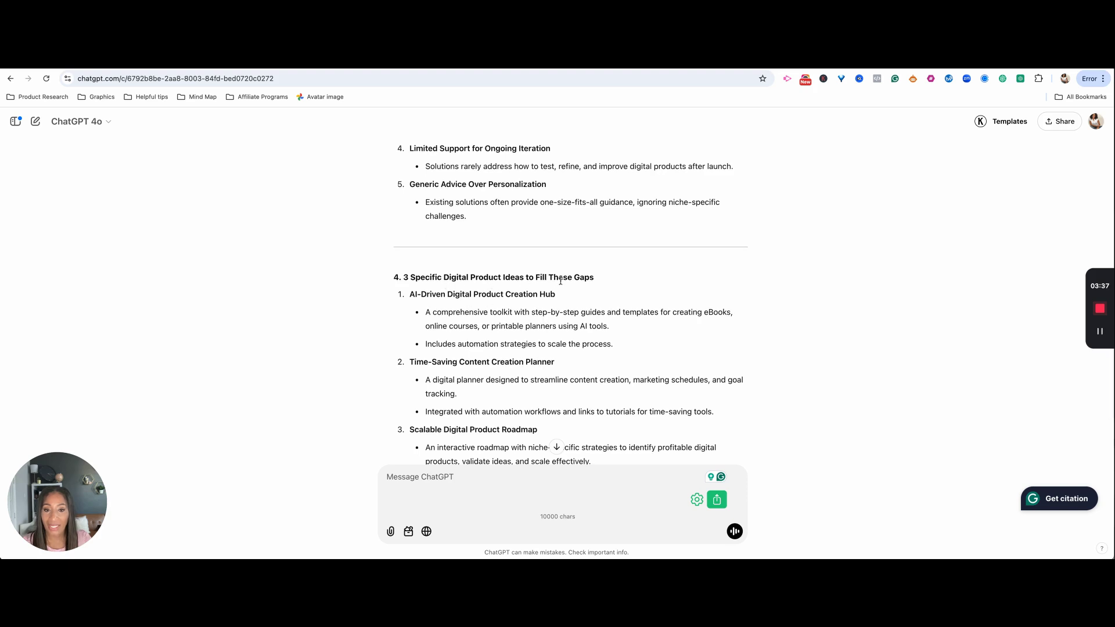
{"action": "scroll", "coordinate": [552, 289], "scroll_direction": "down", "scroll_amount": 3}
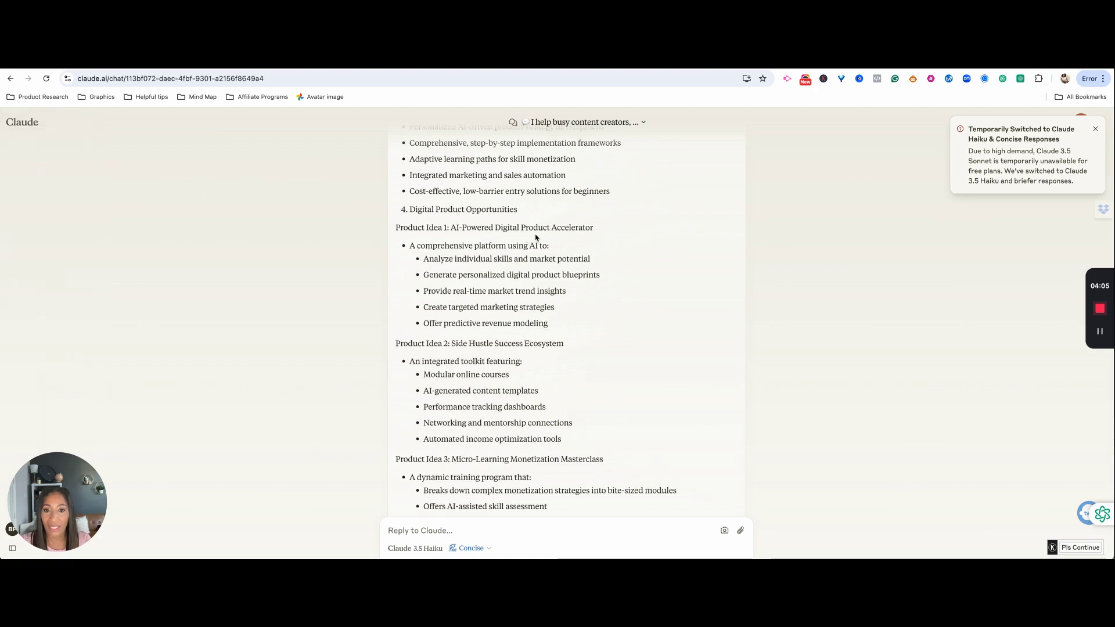
- Switch to Claude and review its three digital product ideas and recommended next steps
{"action": "scroll", "coordinate": [469, 277], "scroll_direction": "down", "scroll_amount": 3}
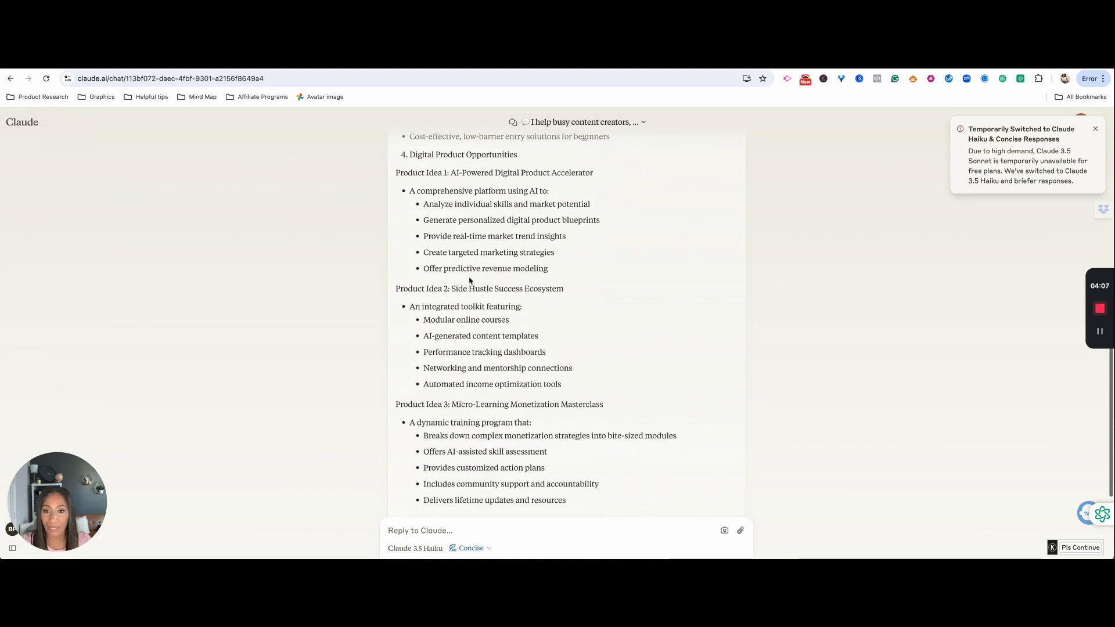
{"action": "scroll", "coordinate": [469, 278], "scroll_direction": "down", "scroll_amount": 3}
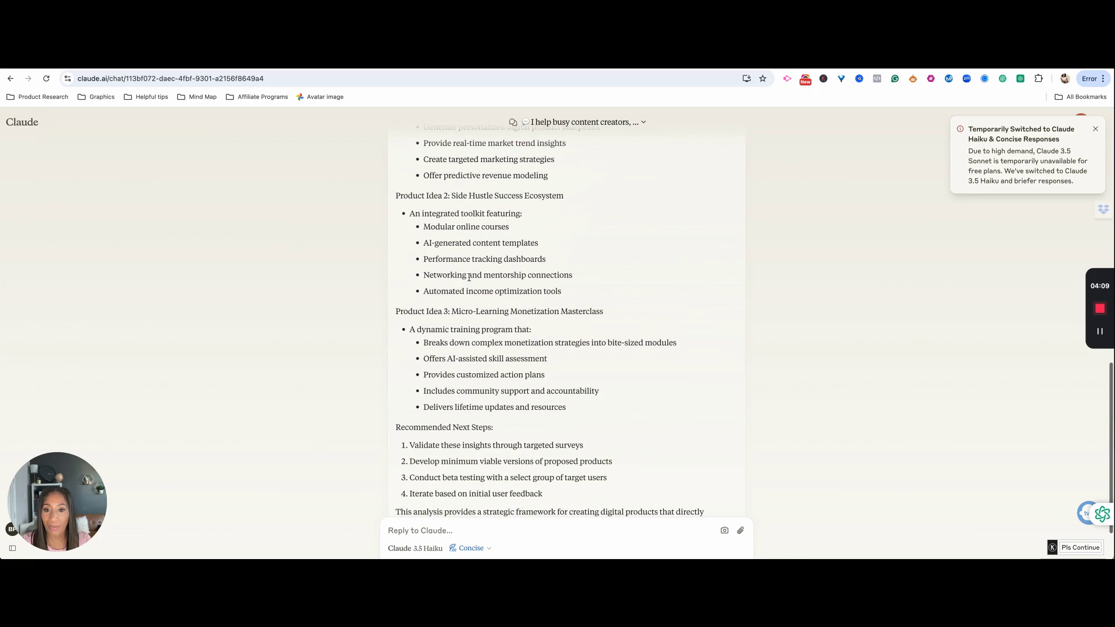
{"action": "scroll", "coordinate": [470, 277], "scroll_direction": "down", "scroll_amount": 2}
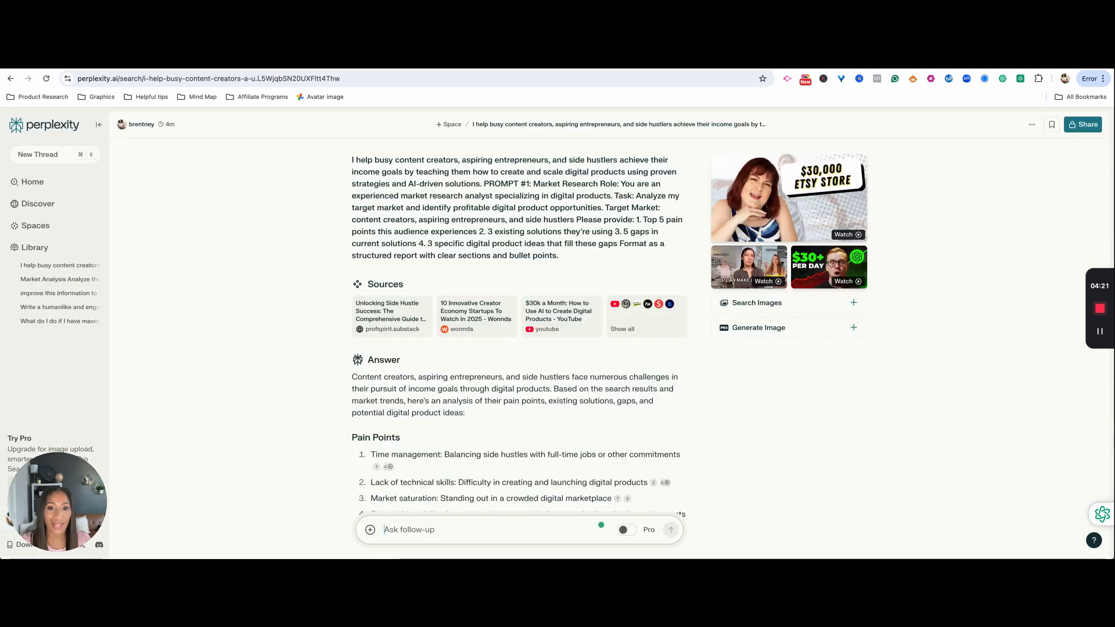
- Switch to Perplexity and review its existing solutions, gaps in current solutions and digital product ideas
{"action": "scroll", "coordinate": [430, 298], "scroll_direction": "down", "scroll_amount": 5}
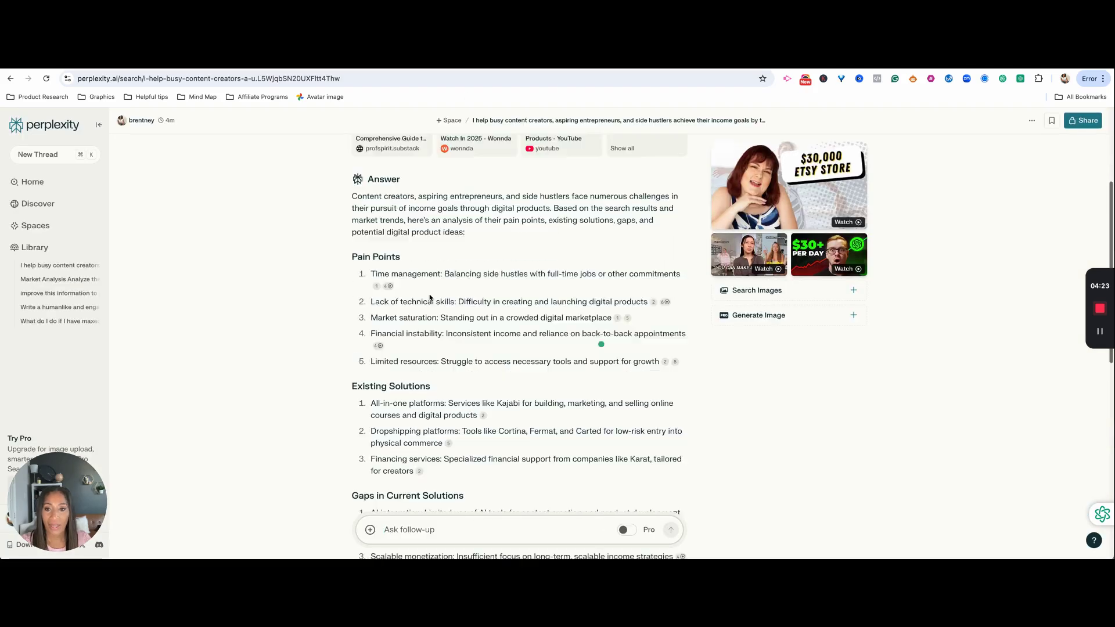
{"action": "scroll", "coordinate": [430, 297], "scroll_direction": "down", "scroll_amount": 6}
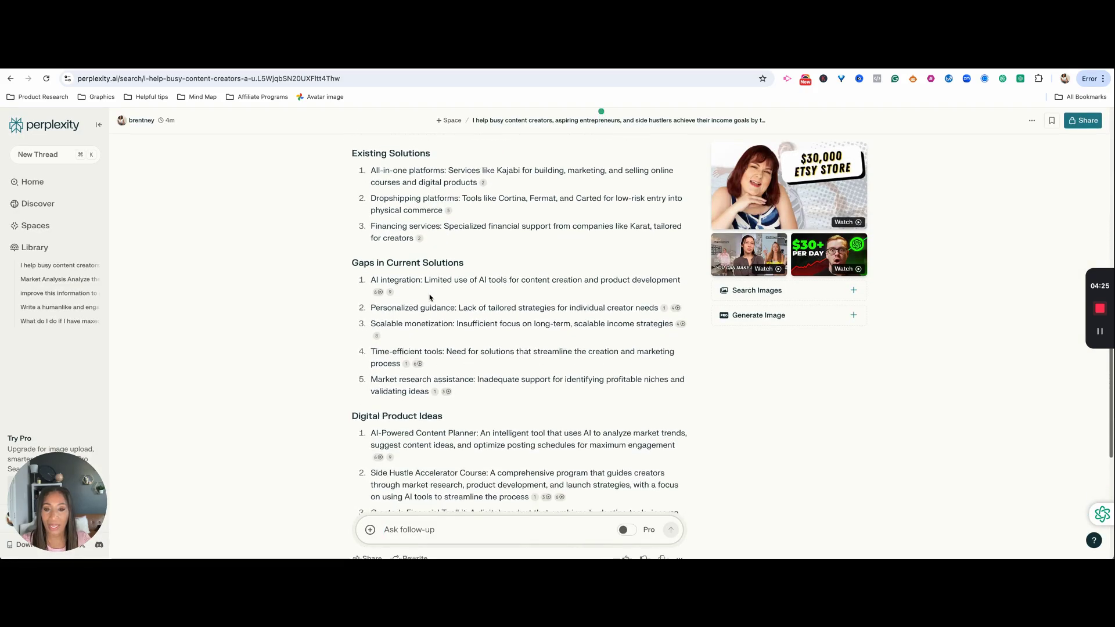
{"action": "scroll", "coordinate": [429, 297], "scroll_direction": "up", "scroll_amount": 2}
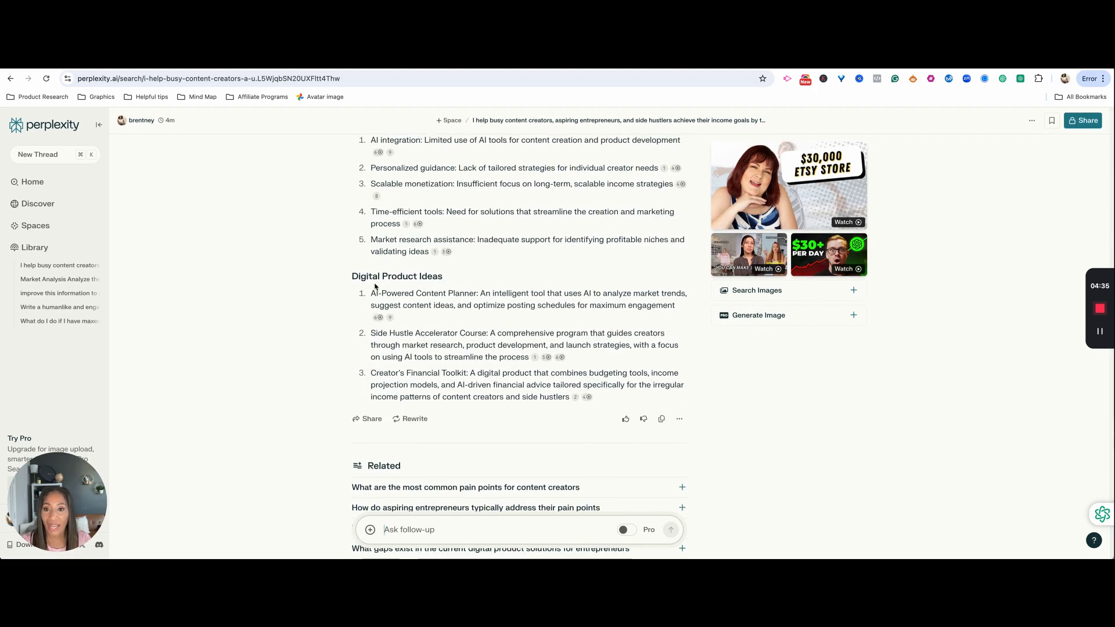
- Switch back to ChatGPT and enter the product validation prompt asking for 10 validation questions, 5 places to find customers, a scoring system and red flags
{"action": "scroll", "coordinate": [374, 286], "scroll_direction": "up", "scroll_amount": 1}
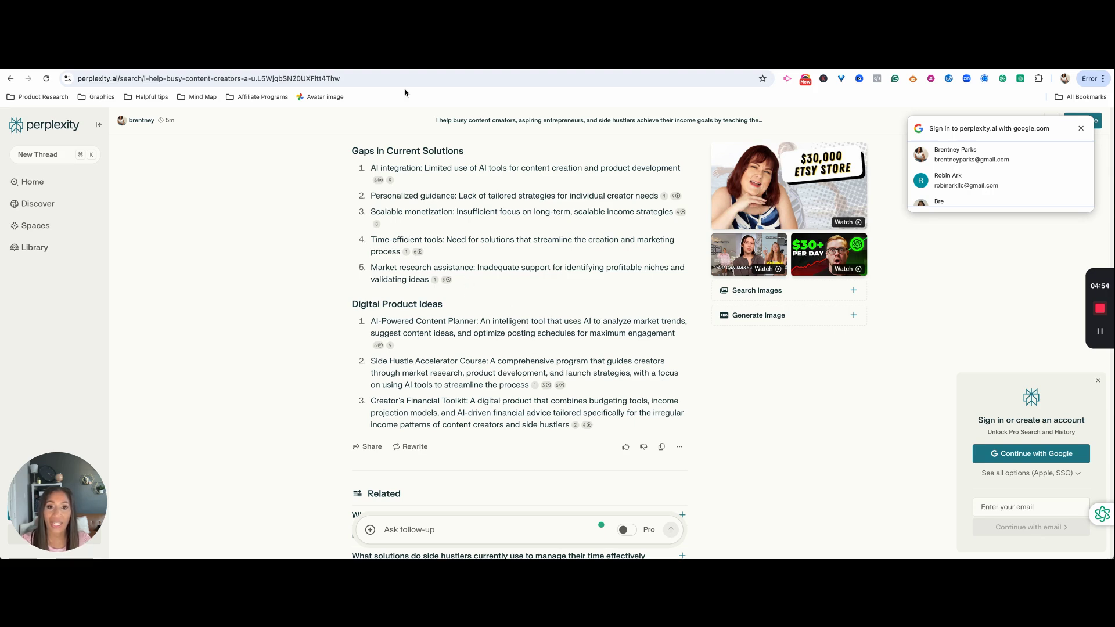
{"action": "key", "text": "ctrl+Tab"}
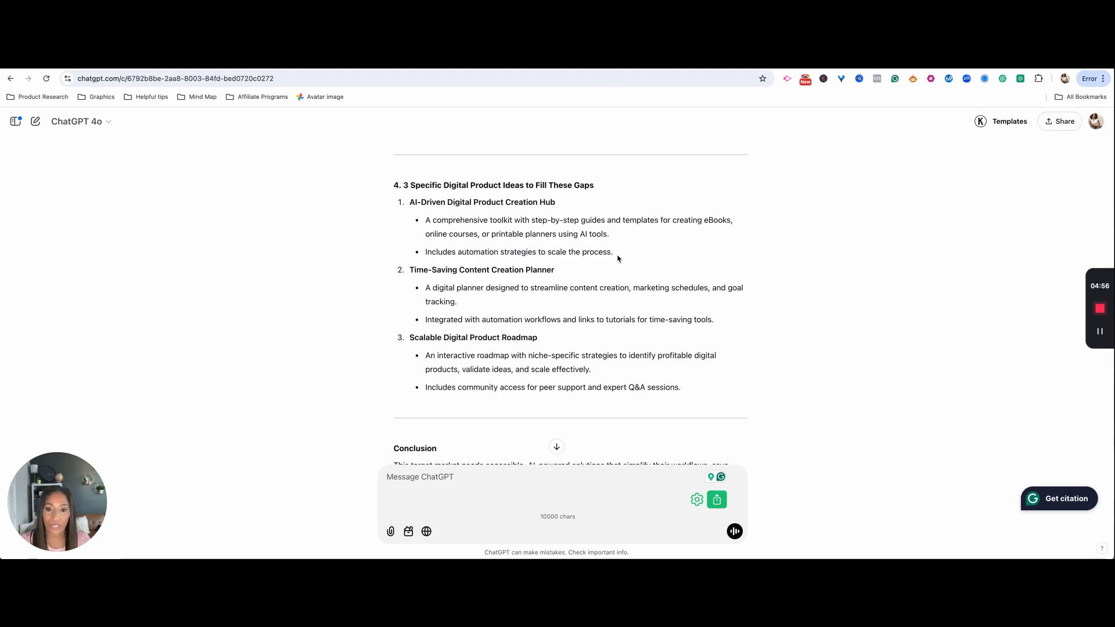
{"action": "scroll", "coordinate": [618, 258], "scroll_direction": "down", "scroll_amount": 1}
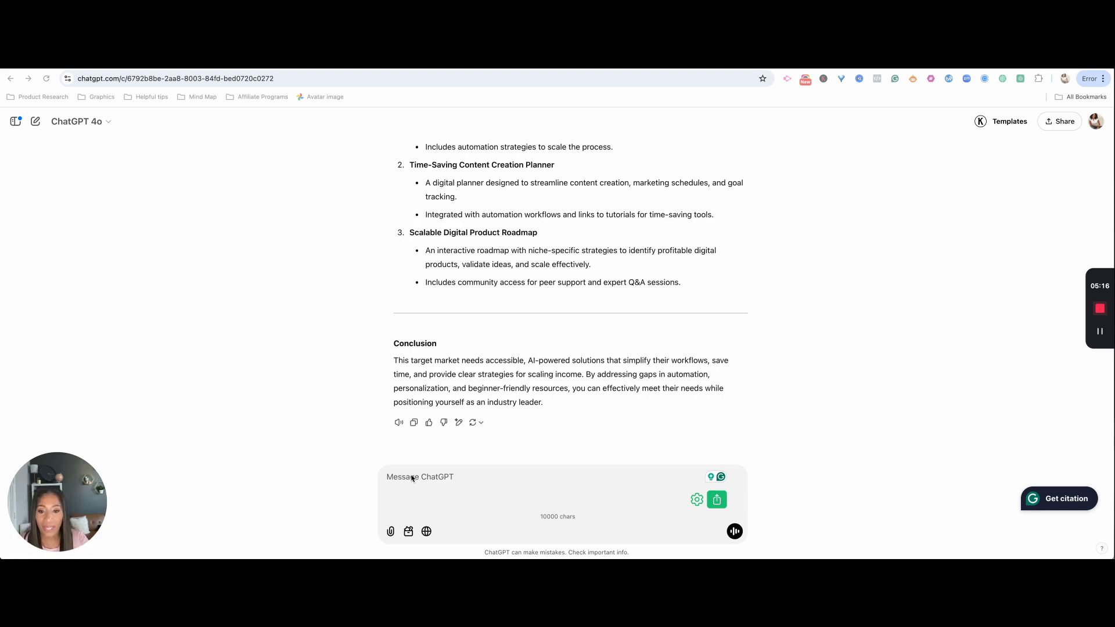
{"action": "left_click", "coordinate": [410, 479]}
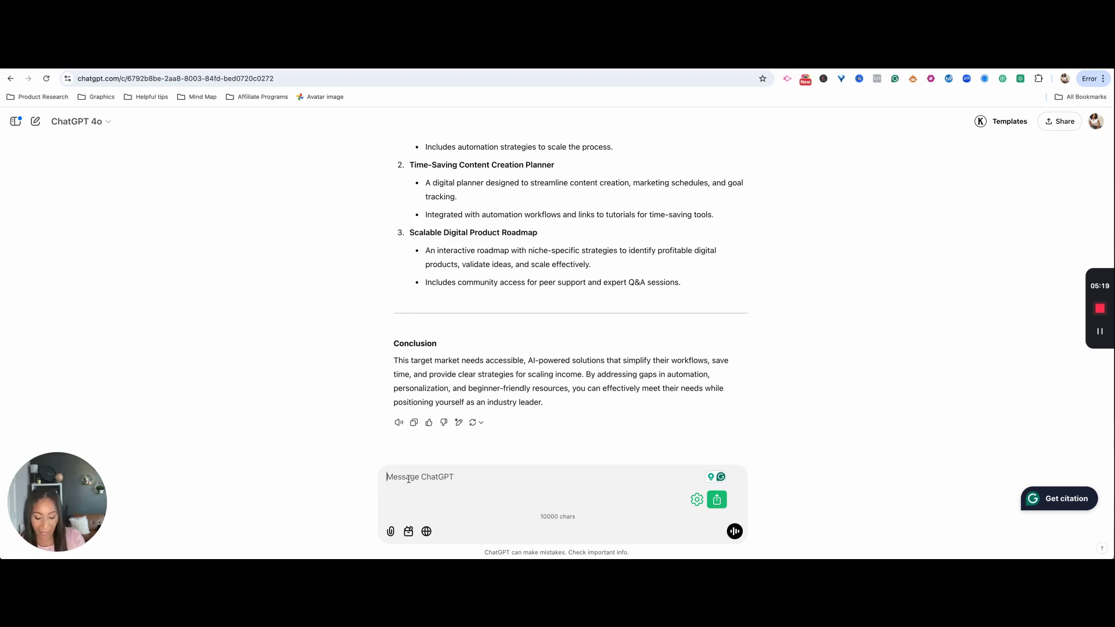
{"action": "type", "text": "Product Concept: [Insert product idea from first prompt]  Please provide: 1. 10 validation questions to ask potential customers 2. 5 places to find these customers online 3. A scoring system to evaluate feedback 4. Red flags that indicate pivot points  Format as an actionable checklist with specific examples."}
- Replace the product idea placeholder with "AI-Driven Digital Product Creation Hub", then copy the prompt from the product concept line to the end and send it
{"action": "left_click_drag", "start_coordinate": [555, 201], "coordinate": [410, 205]}
{"action": "key", "text": "super+c"}
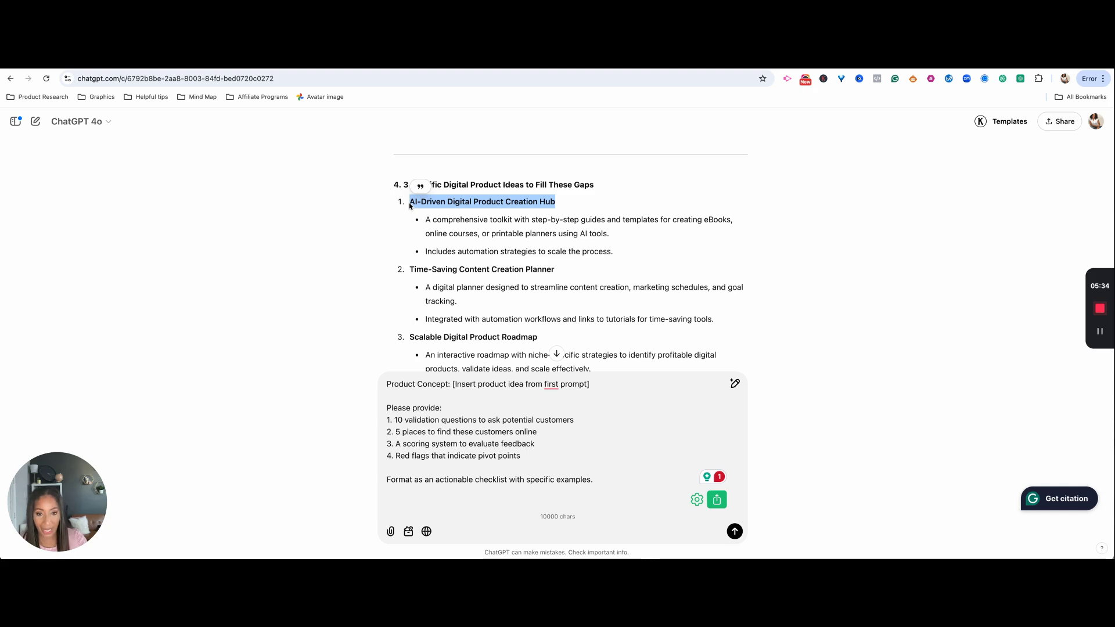
{"action": "left_click", "coordinate": [453, 385]}
{"action": "left_click_drag", "start_coordinate": [453, 385], "coordinate": [591, 385]}
{"action": "key", "text": "super+v"}
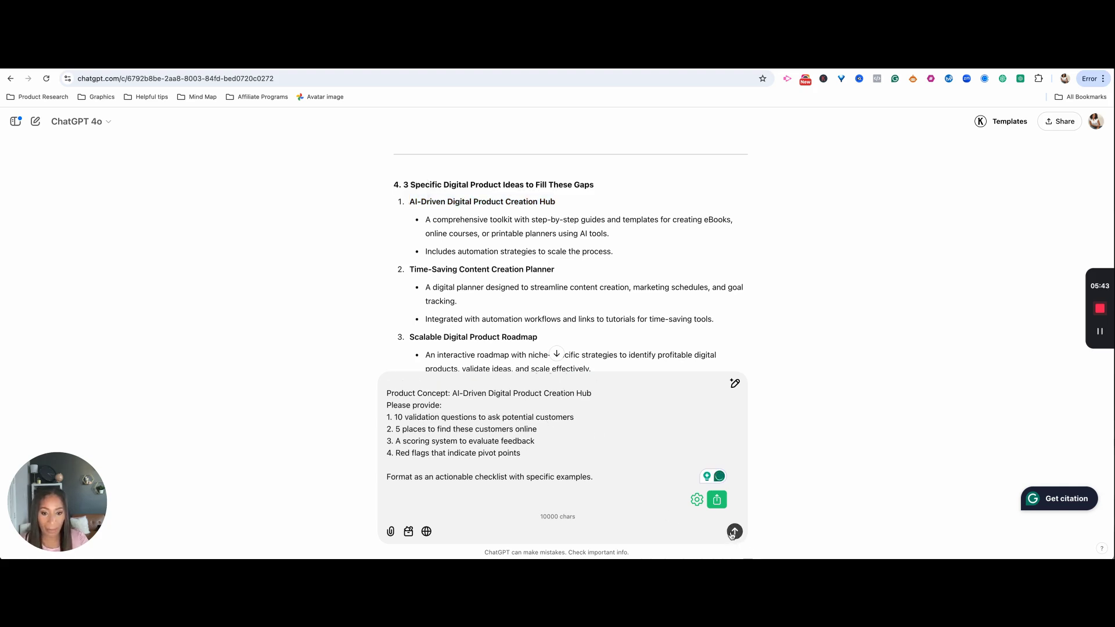
{"action": "left_click_drag", "start_coordinate": [595, 477], "coordinate": [364, 391]}
{"action": "key", "text": "super+c"}
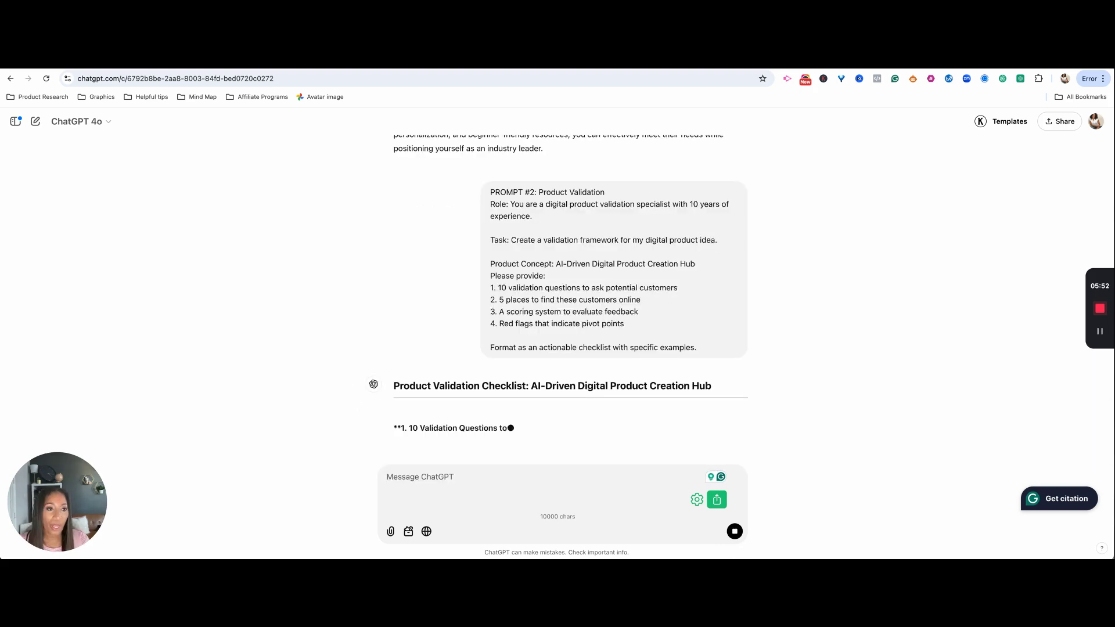
- Switch to Claude and submit the copied validation prompt for the AI-Driven Digital Product Creation Hub
{"action": "left_click", "coordinate": [982, 63]}
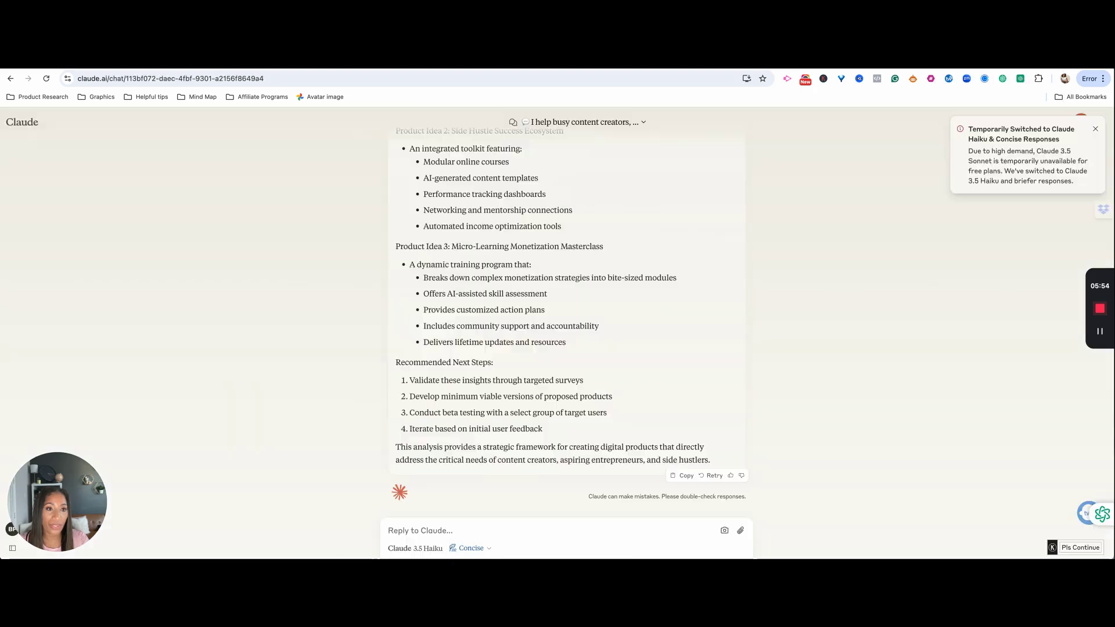
{"action": "key", "text": "super+v"}
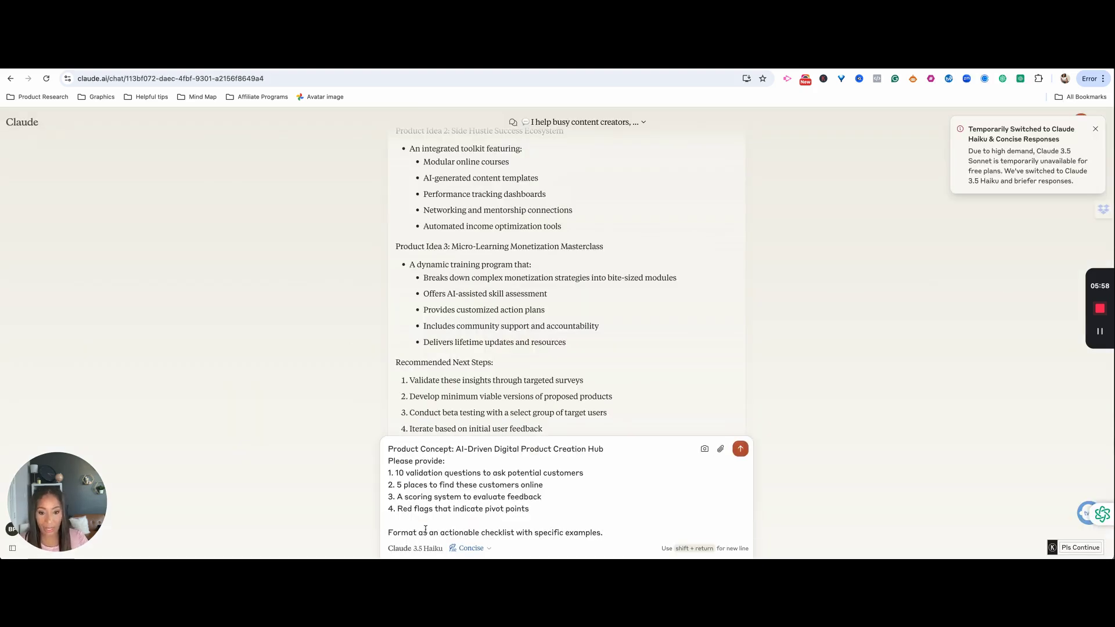
{"action": "left_click", "coordinate": [740, 449]}
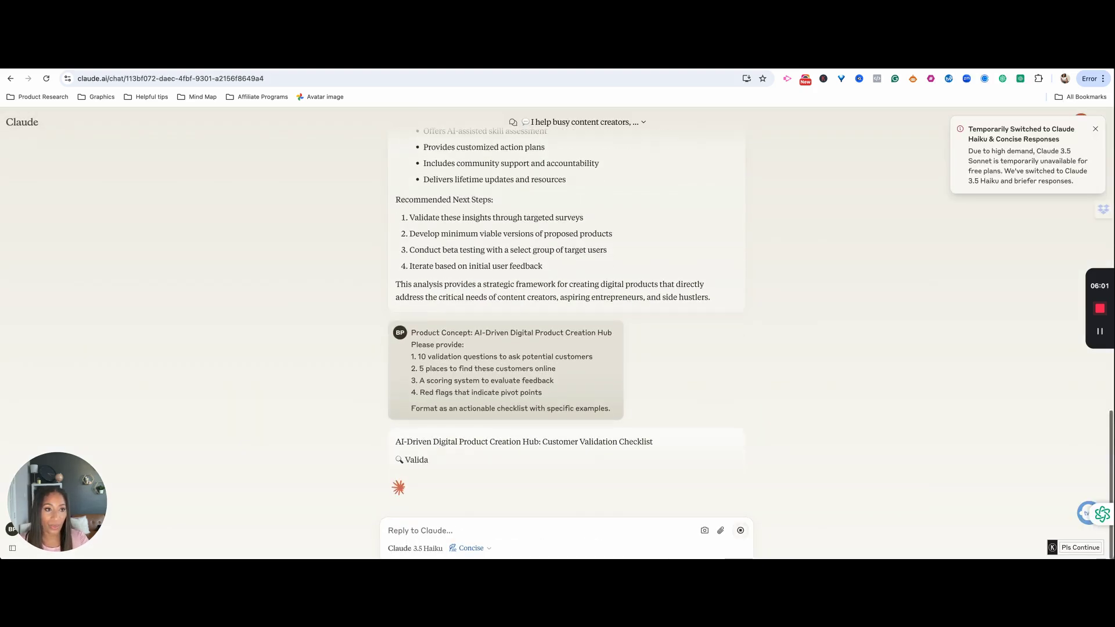
- Switch to Perplexity and submit the same copied validation prompt as a follow-up in the existing thread
{"action": "left_click", "coordinate": [741, 62]}
{"action": "left_click", "coordinate": [395, 530]}
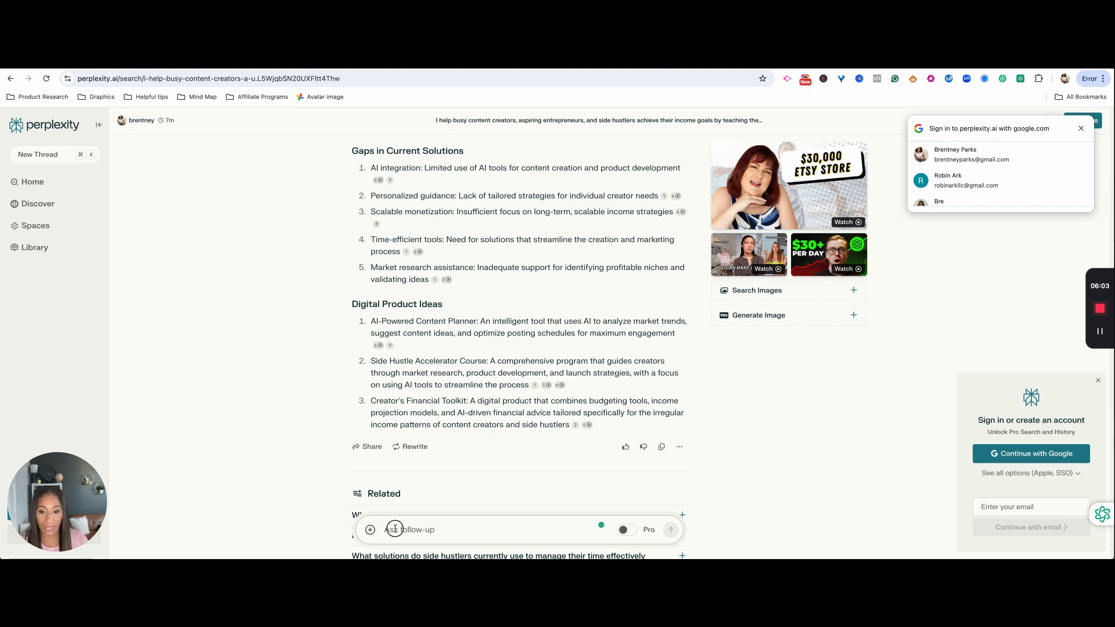
{"action": "key", "text": "super+v"}
{"action": "key", "text": "Return"}
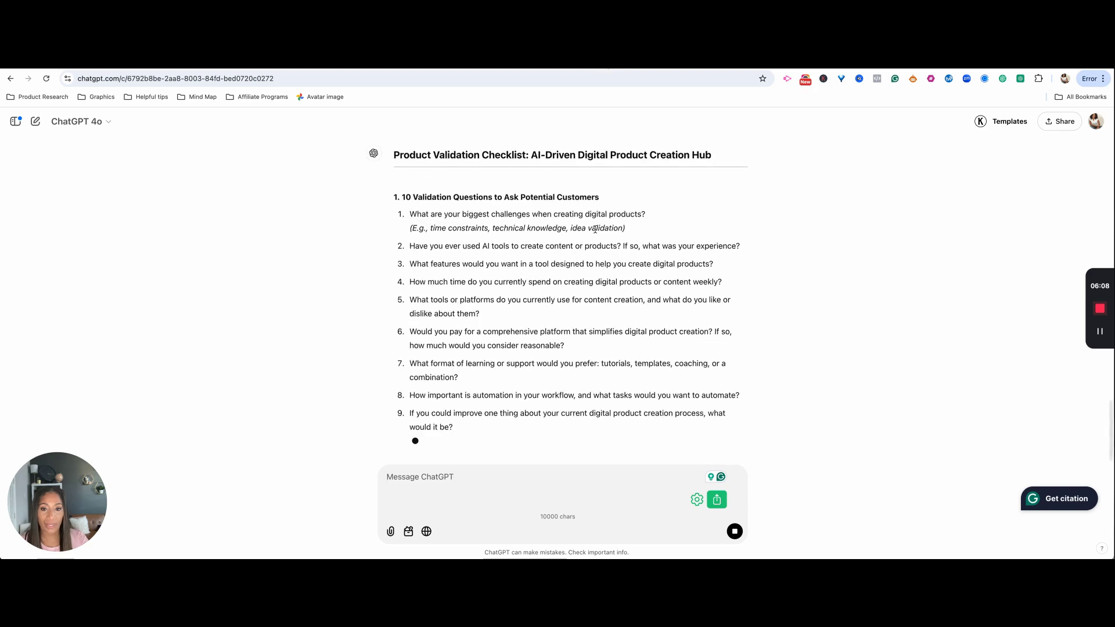
- Return to ChatGPT and review the submitted prompt and the validation questions for potential customers in its Product Validation Checklist
{"action": "scroll", "coordinate": [566, 261], "scroll_direction": "up", "scroll_amount": 5}
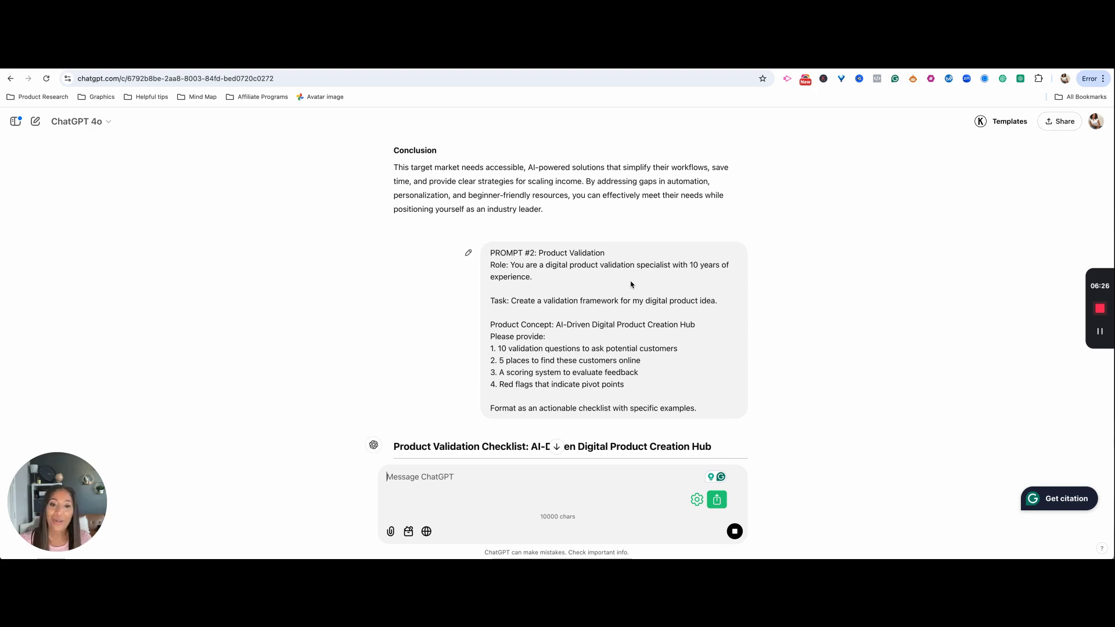
{"action": "scroll", "coordinate": [631, 285], "scroll_direction": "down", "scroll_amount": 5}
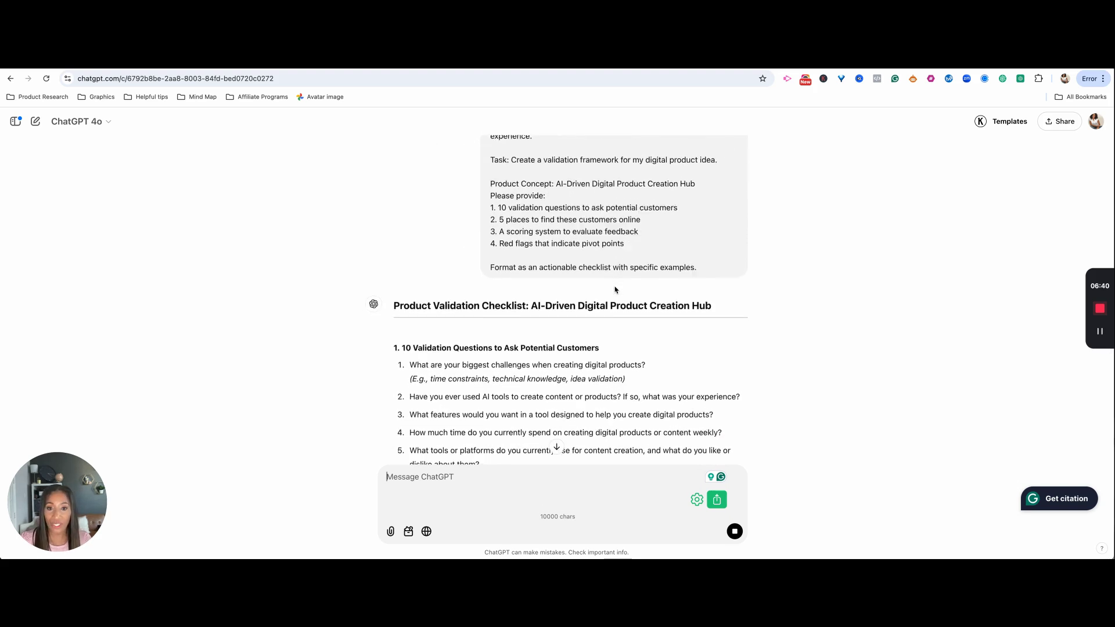
{"action": "scroll", "coordinate": [615, 290], "scroll_direction": "down", "scroll_amount": 1}
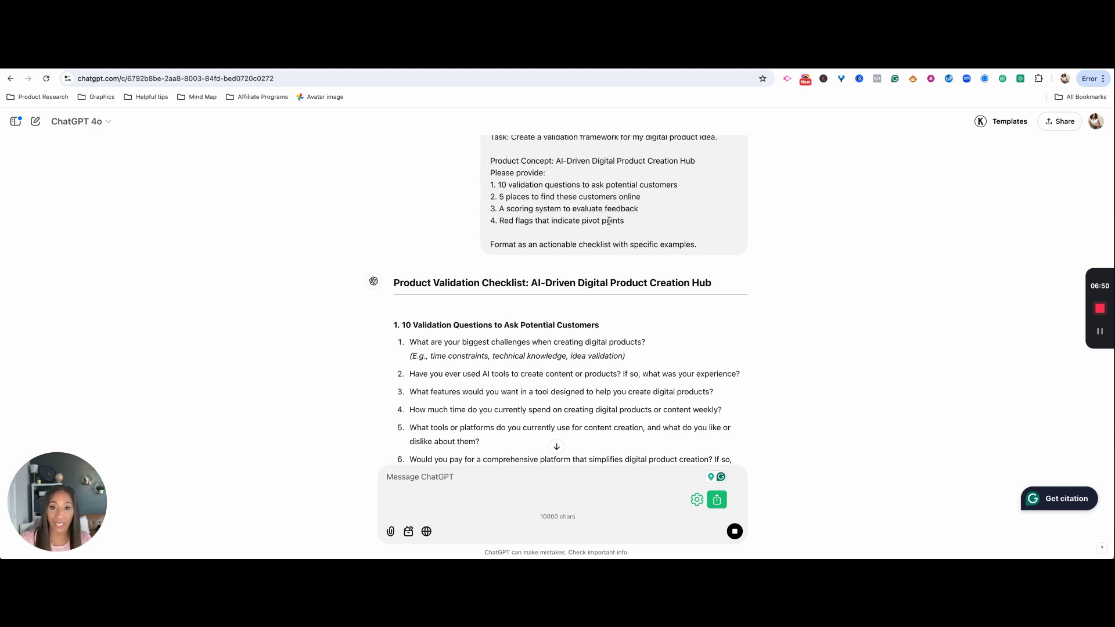
{"action": "scroll", "coordinate": [535, 356], "scroll_direction": "down", "scroll_amount": 2}
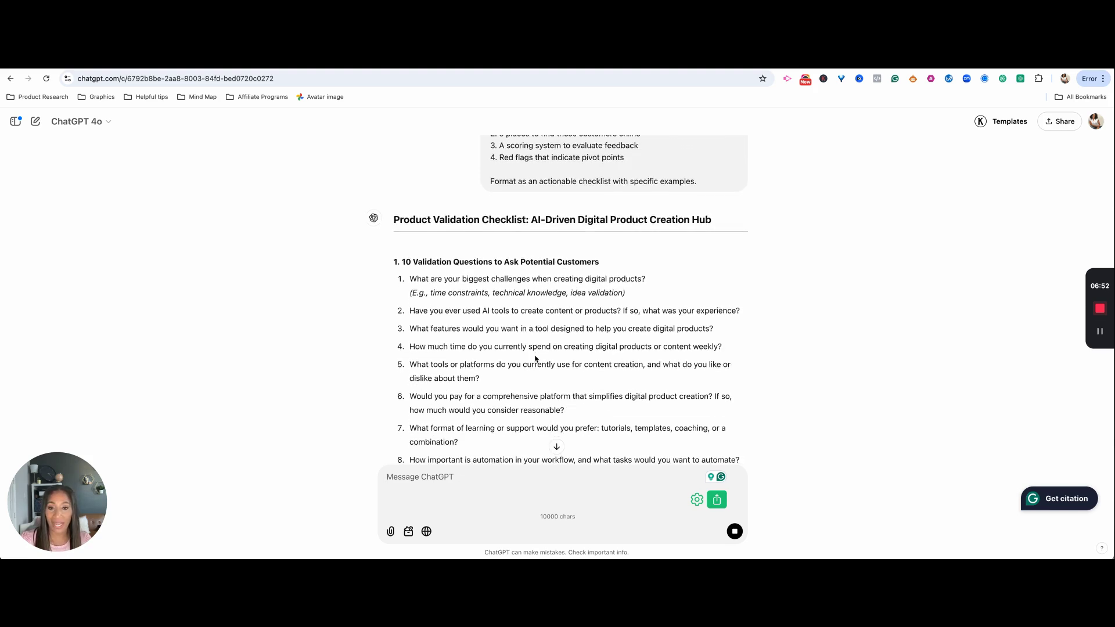
{"action": "scroll", "coordinate": [535, 358], "scroll_direction": "up", "scroll_amount": 1}
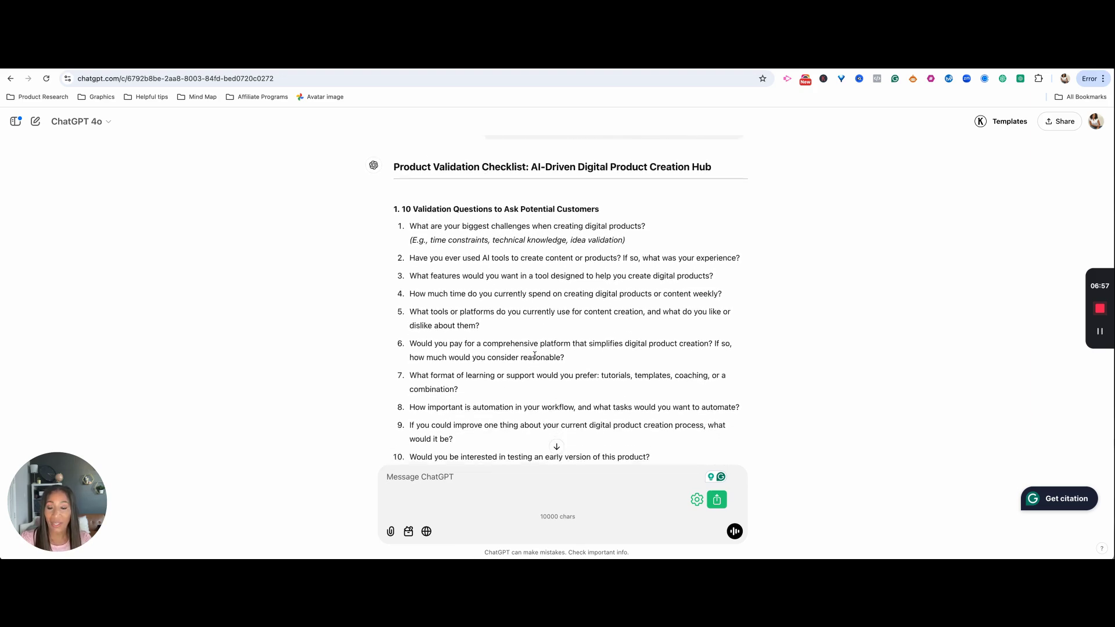
{"action": "scroll", "coordinate": [534, 355], "scroll_direction": "down", "scroll_amount": 2}
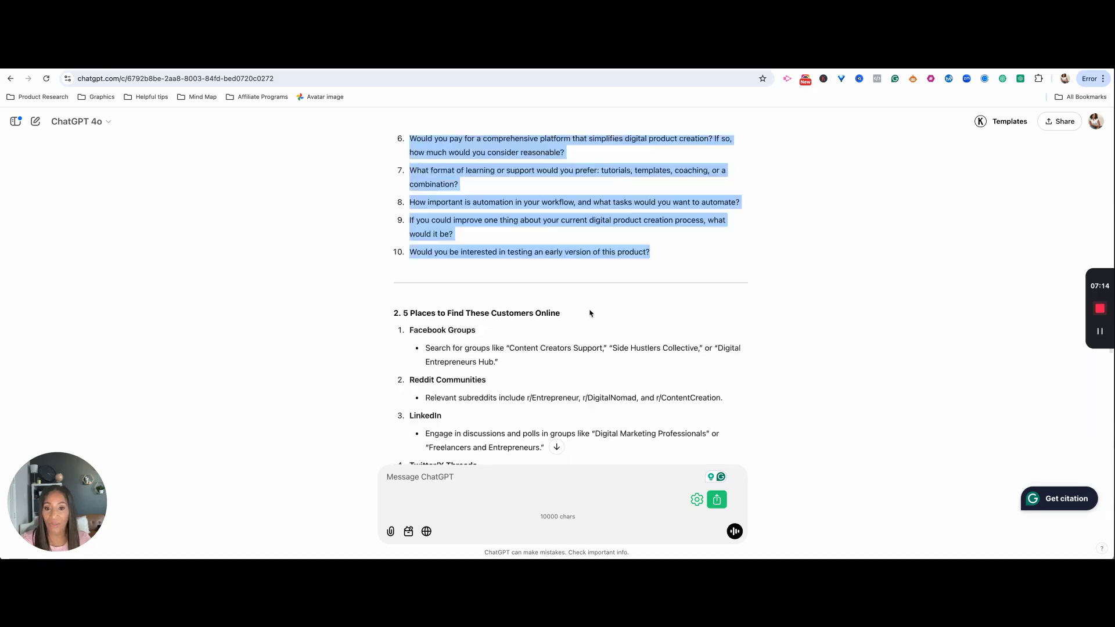
- Read the section on places to find these customers online in ChatGPT's checklist
{"action": "scroll", "coordinate": [589, 310], "scroll_direction": "down", "scroll_amount": 3}
{"action": "left_click", "coordinate": [590, 310]}
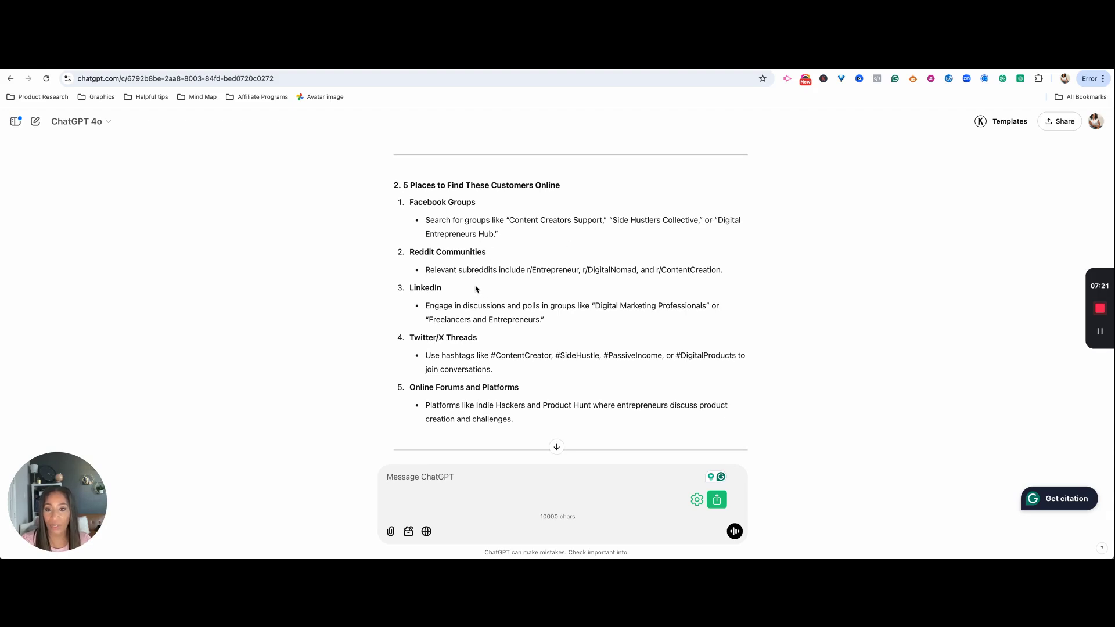
{"action": "scroll", "coordinate": [476, 289], "scroll_direction": "down", "scroll_amount": 2}
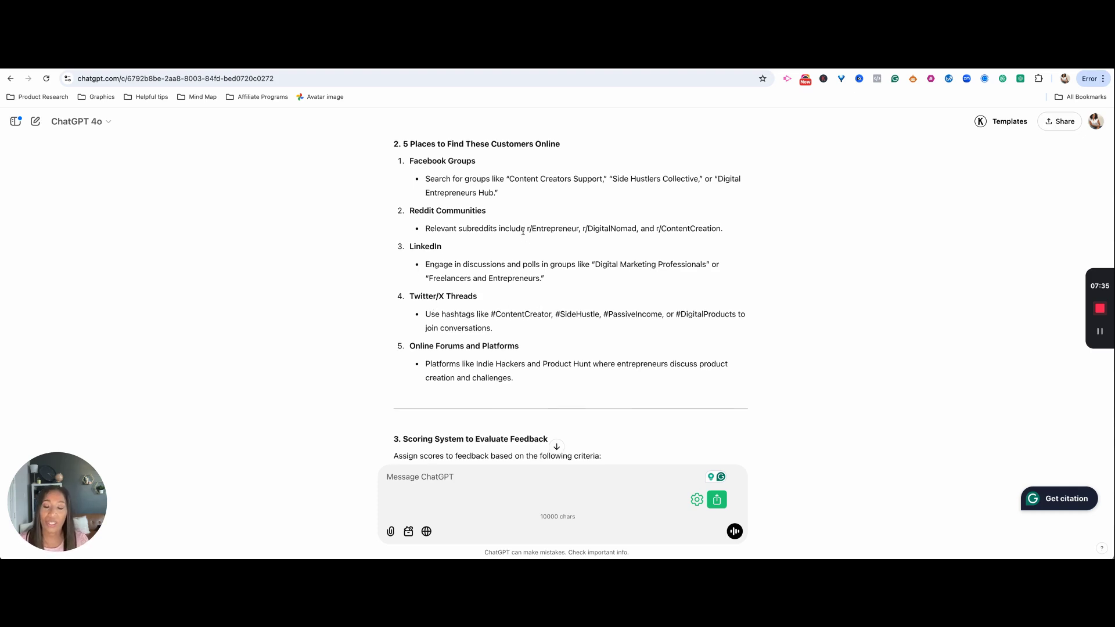
{"action": "scroll", "coordinate": [523, 232], "scroll_direction": "down", "scroll_amount": 1}
{"action": "scroll", "coordinate": [523, 231], "scroll_direction": "up", "scroll_amount": 1}
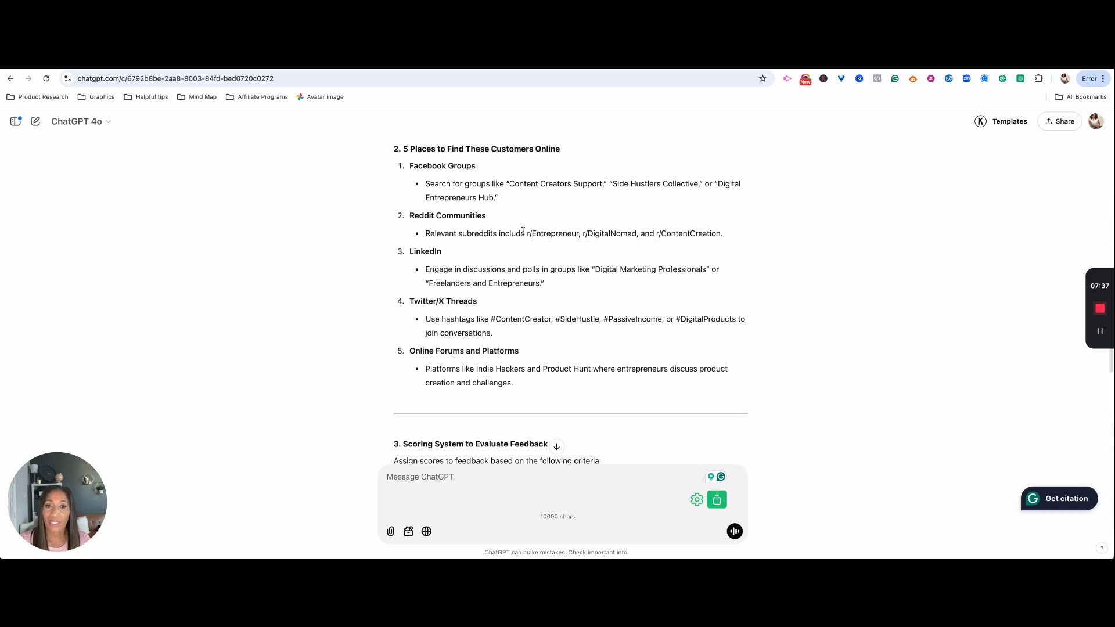
- Review the feedback scoring system, the red flags that indicate pivot points and the action steps in ChatGPT's checklist
{"action": "scroll", "coordinate": [523, 231], "scroll_direction": "down", "scroll_amount": 5}
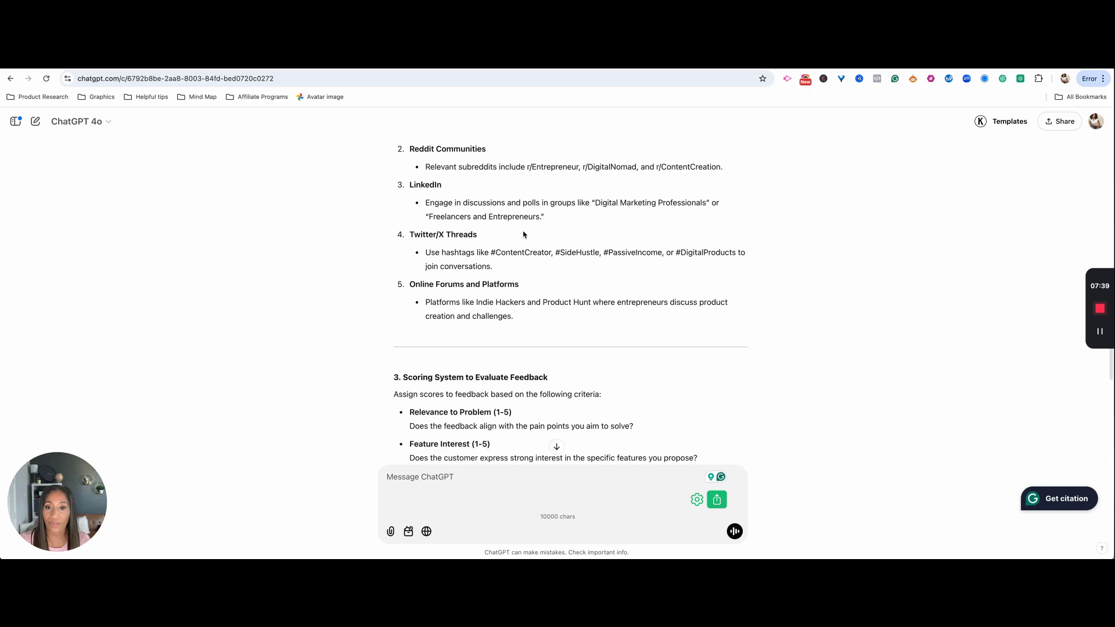
{"action": "scroll", "coordinate": [523, 235], "scroll_direction": "down", "scroll_amount": 2}
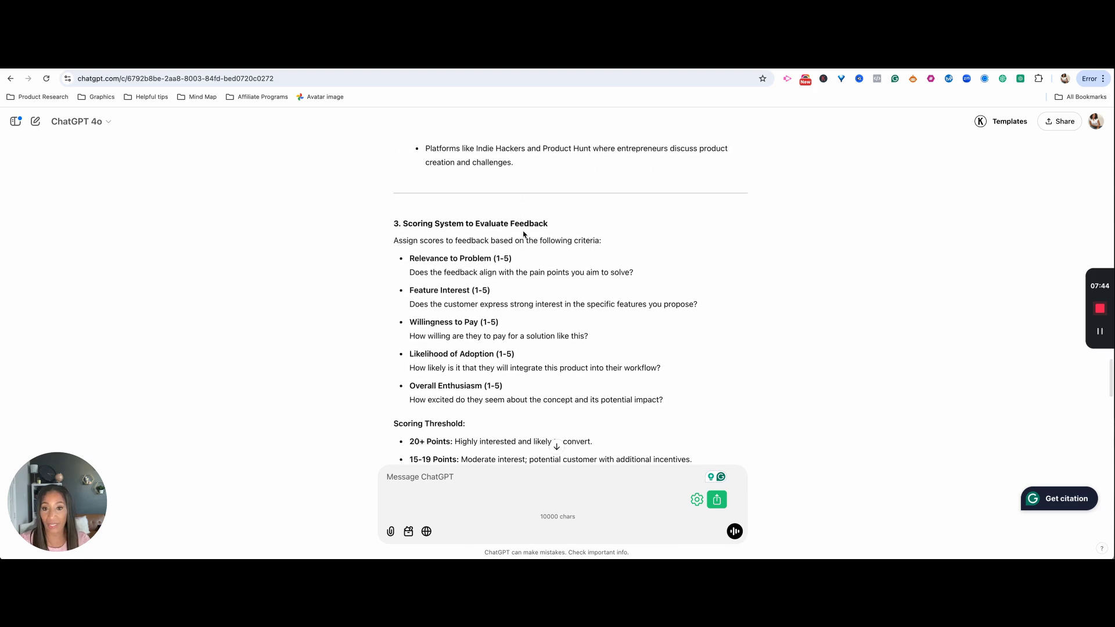
{"action": "scroll", "coordinate": [523, 231], "scroll_direction": "up", "scroll_amount": 5}
{"action": "scroll", "coordinate": [523, 231], "scroll_direction": "down", "scroll_amount": 12}
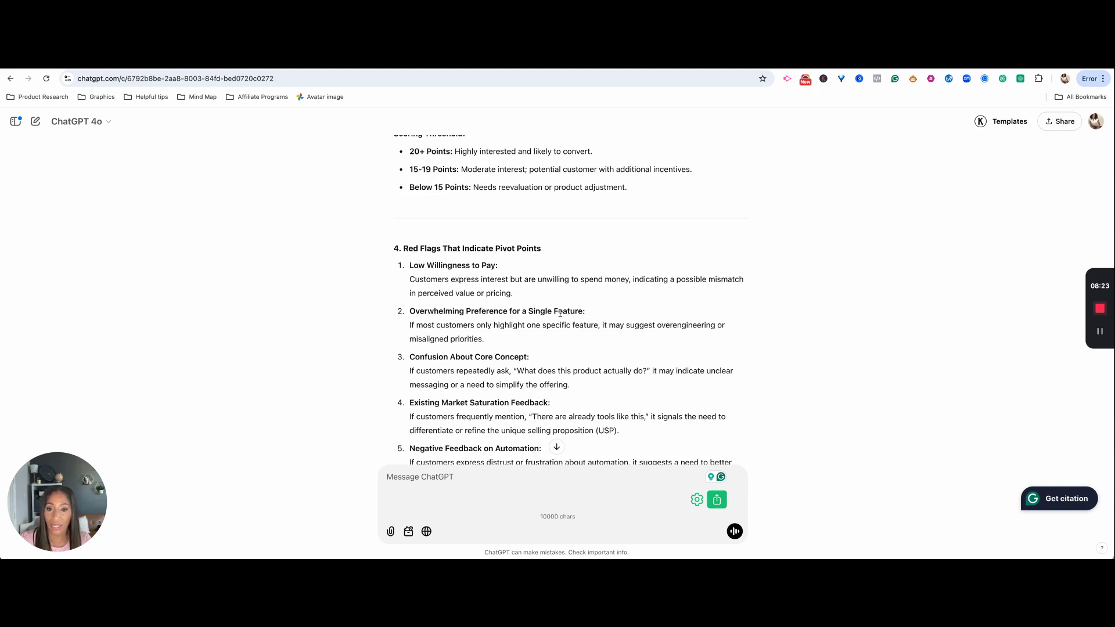
{"action": "scroll", "coordinate": [474, 335], "scroll_direction": "down", "scroll_amount": 3}
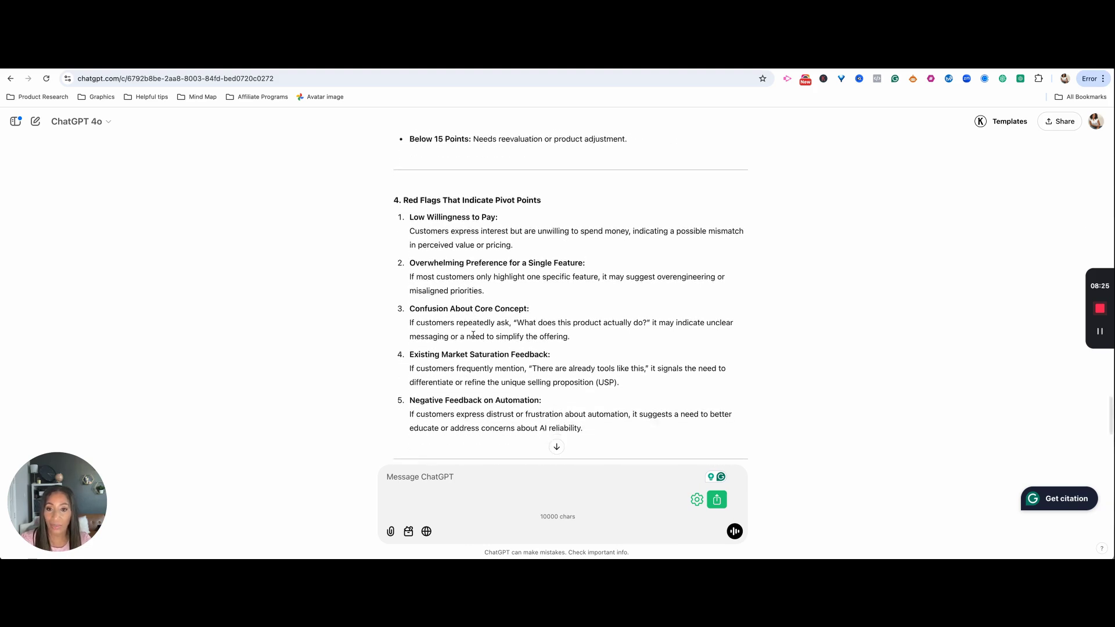
{"action": "scroll", "coordinate": [473, 338], "scroll_direction": "down", "scroll_amount": 5}
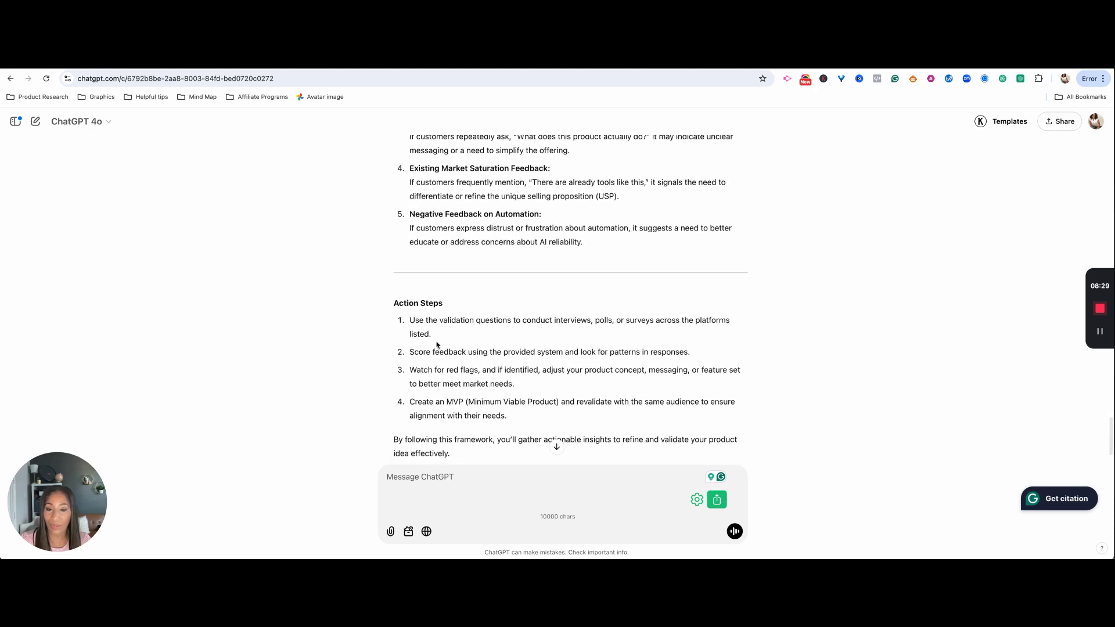
{"action": "scroll", "coordinate": [437, 344], "scroll_direction": "down", "scroll_amount": 1}
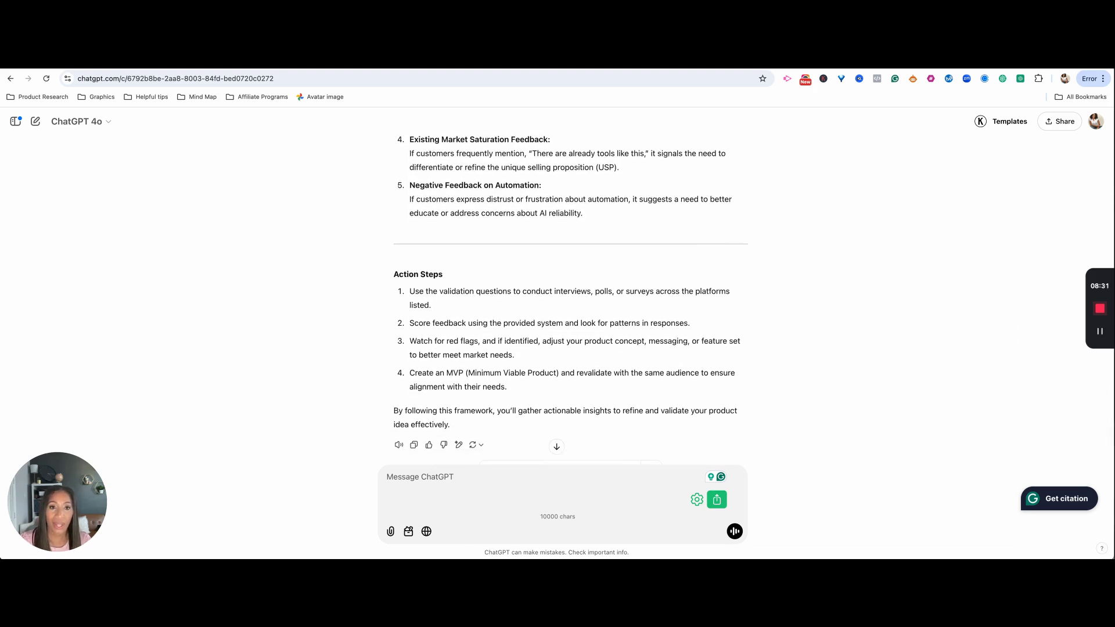
- Switch to Claude and review its Customer Validation Checklist, from the validation questions through the customer discovery platforms and feedback scoring
{"action": "key", "text": "ctrl+Tab"}
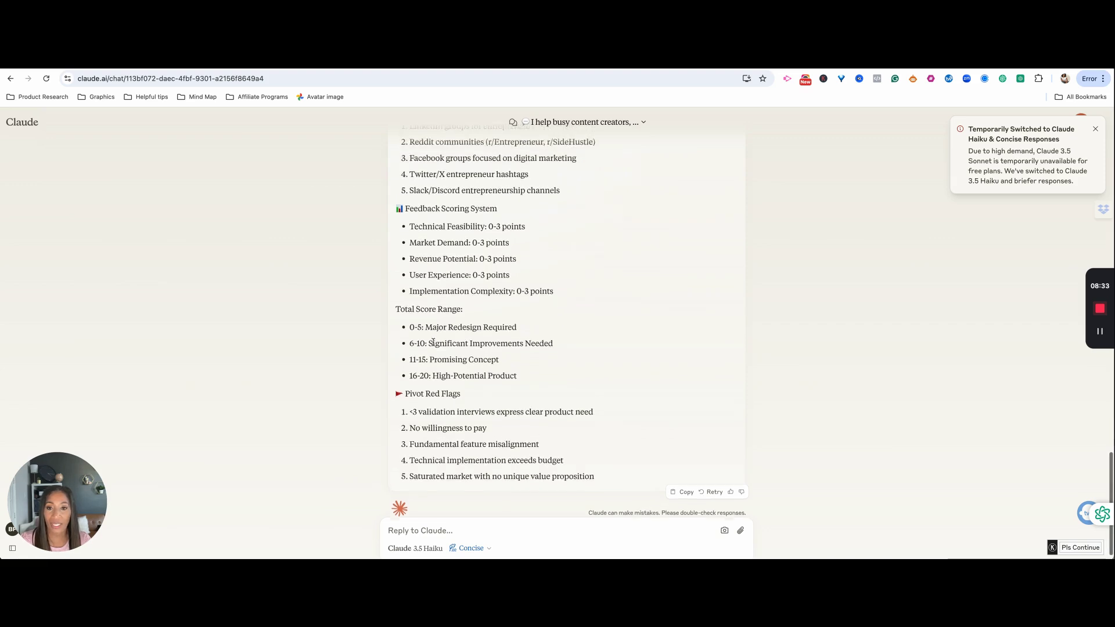
{"action": "scroll", "coordinate": [432, 343], "scroll_direction": "up", "scroll_amount": 10}
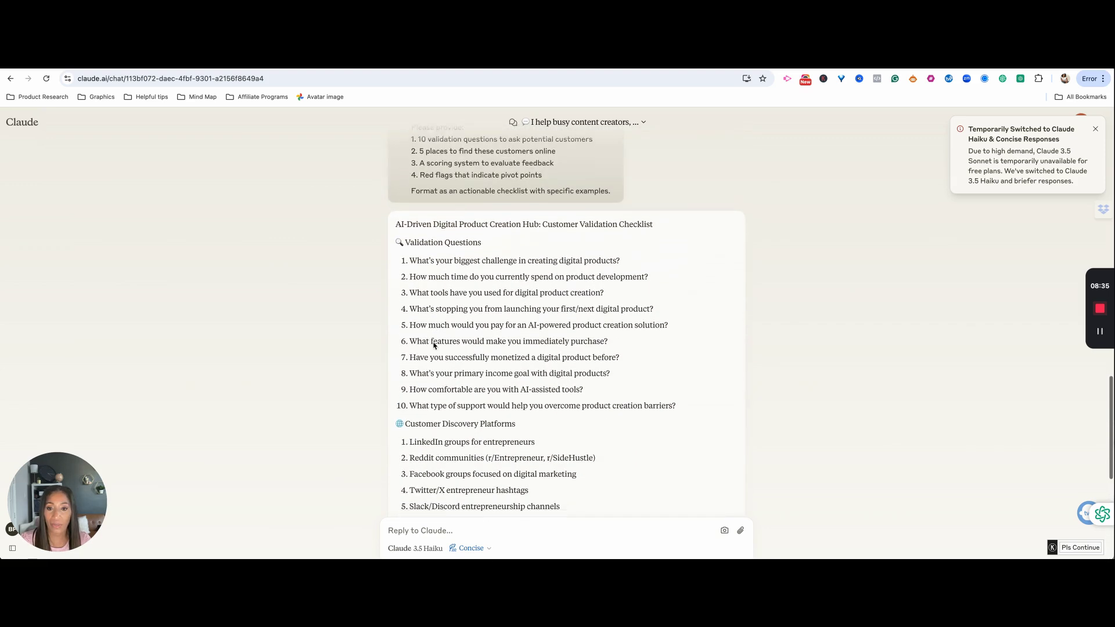
{"action": "scroll", "coordinate": [434, 345], "scroll_direction": "down", "scroll_amount": 1}
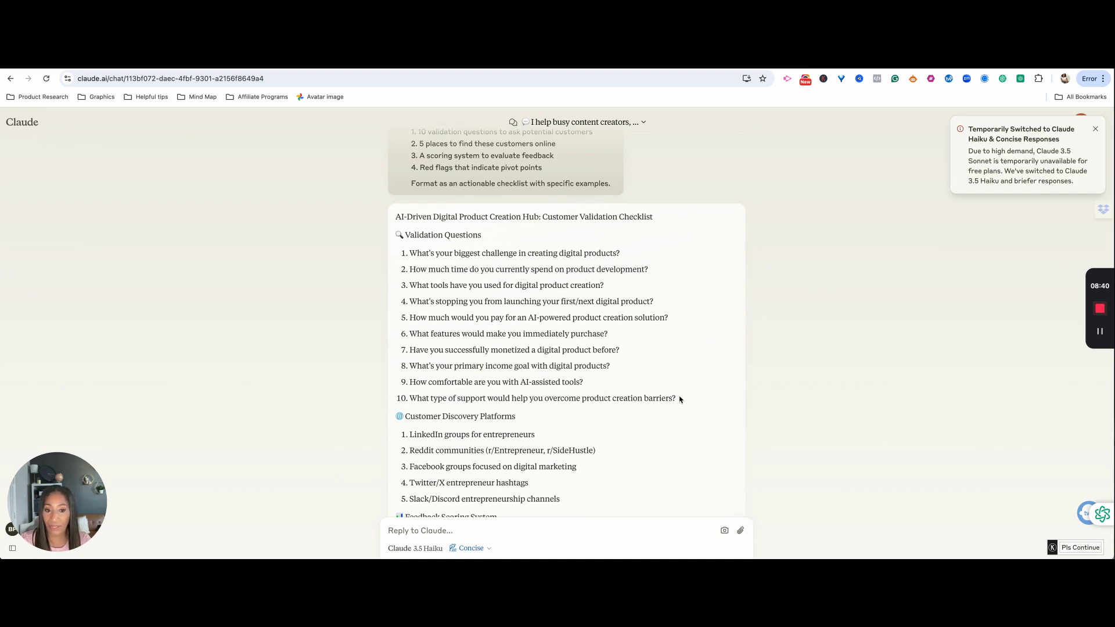
{"action": "left_click_drag", "start_coordinate": [679, 397], "coordinate": [399, 234]}
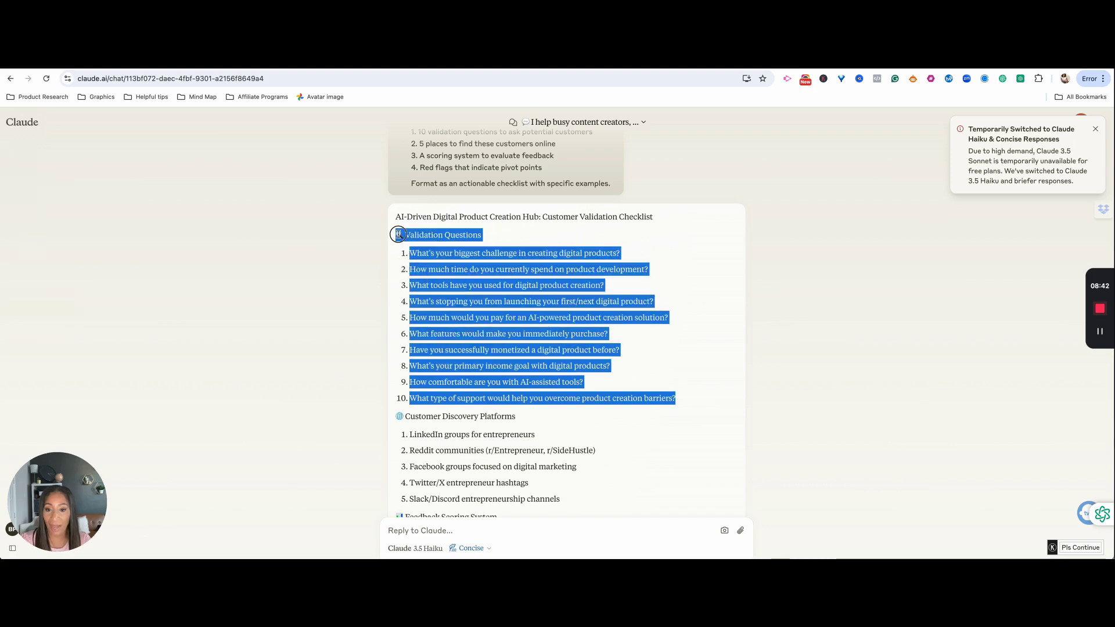
{"action": "left_click", "coordinate": [653, 439]}
{"action": "scroll", "coordinate": [542, 446], "scroll_direction": "down", "scroll_amount": 1}
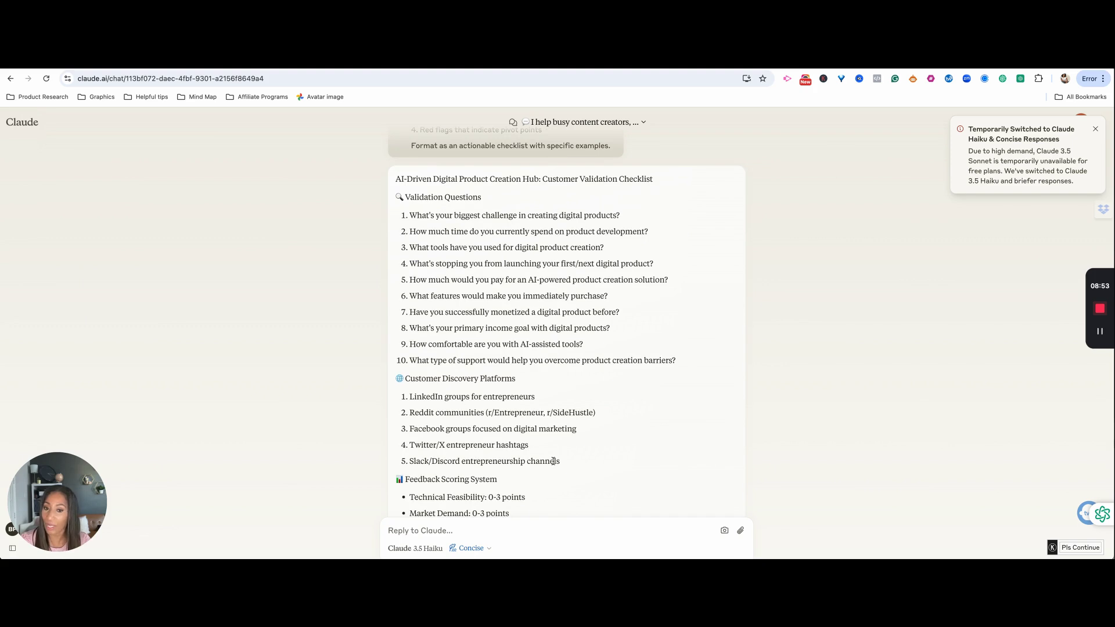
{"action": "scroll", "coordinate": [552, 461], "scroll_direction": "down", "scroll_amount": 5}
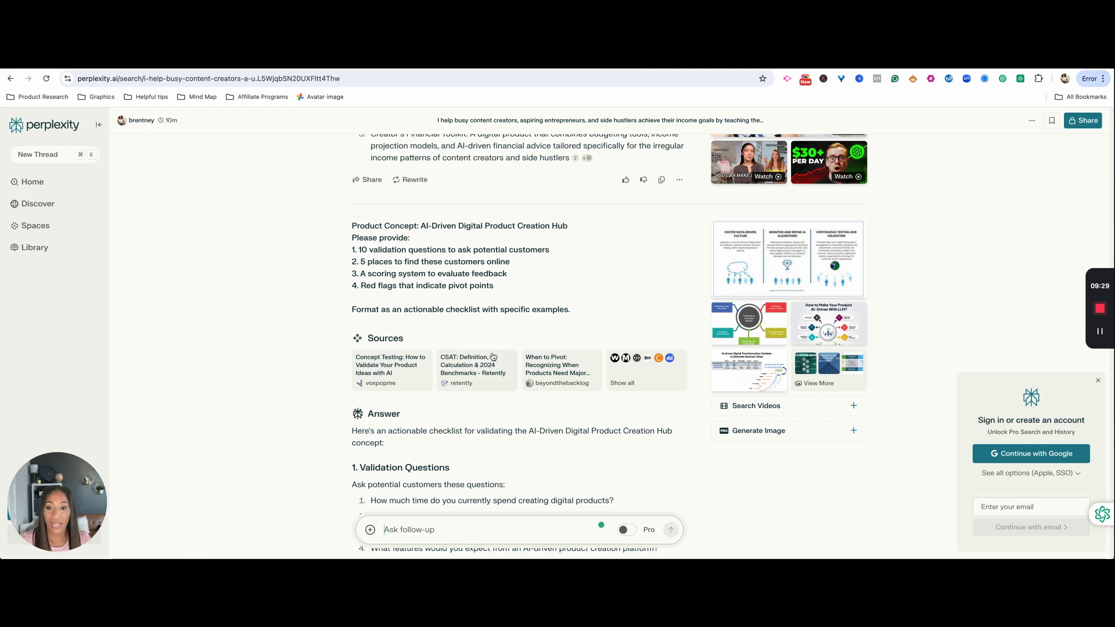
- Switch to Perplexity and review its validation checklist, from the questions and places to find customers to the scoring and red flags
{"action": "mouse_move", "coordinate": [493, 356]}
{"action": "scroll", "coordinate": [493, 356], "scroll_direction": "down", "scroll_amount": 2}
{"action": "scroll", "coordinate": [493, 356], "scroll_direction": "down", "scroll_amount": 5}
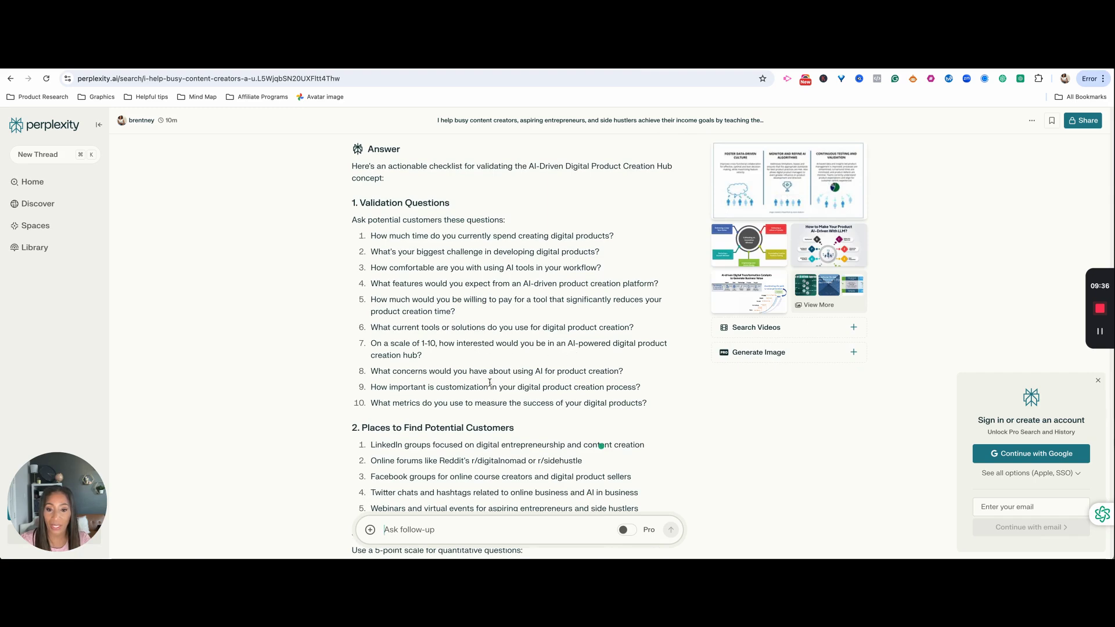
{"action": "scroll", "coordinate": [490, 383], "scroll_direction": "down", "scroll_amount": 2}
{"action": "scroll", "coordinate": [491, 383], "scroll_direction": "down", "scroll_amount": 2}
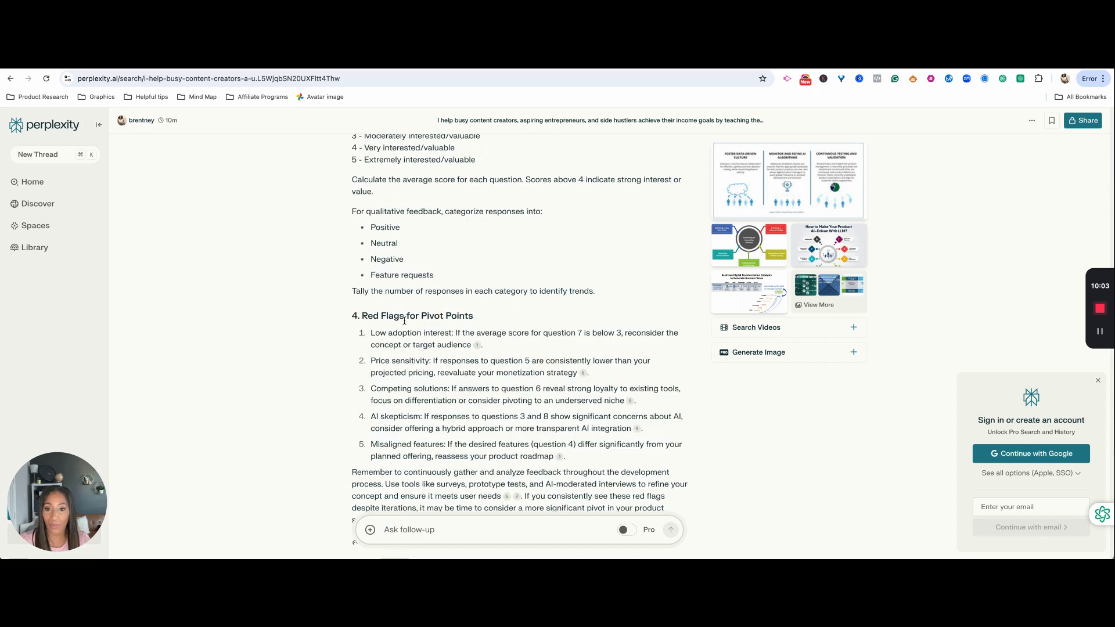
- Switch to ChatGPT and submit PROMPT #3: Brand Identity, requesting 3 color palettes with HEX codes, 3 font combinations, brand voice characteristics and visual style guidelines
{"action": "scroll", "coordinate": [405, 321], "scroll_direction": "down", "scroll_amount": 4}
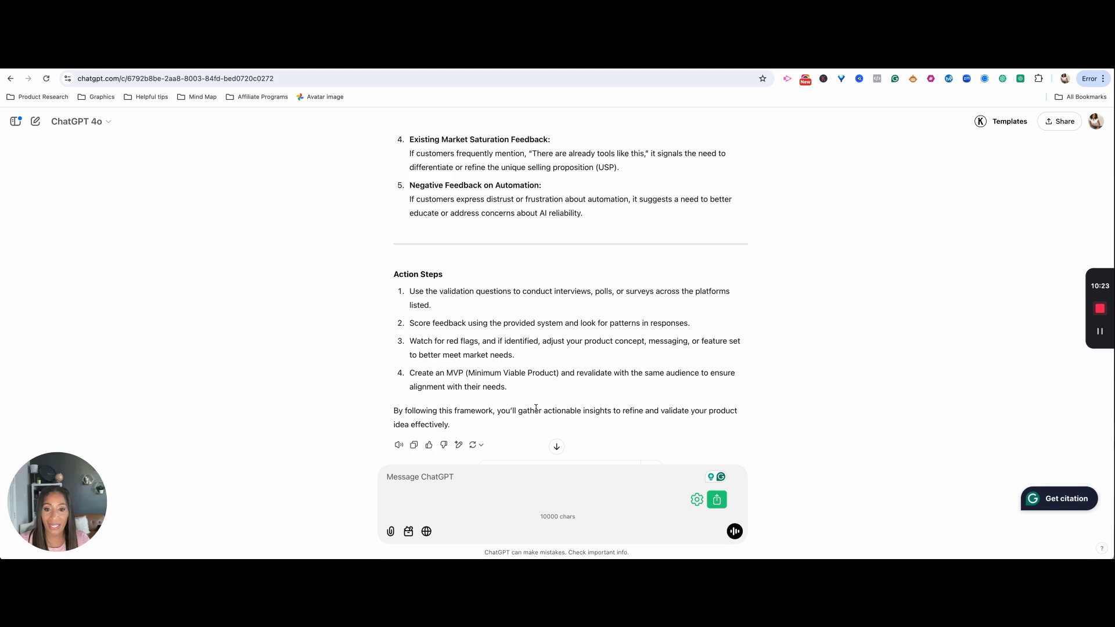
{"action": "scroll", "coordinate": [536, 408], "scroll_direction": "down", "scroll_amount": 1}
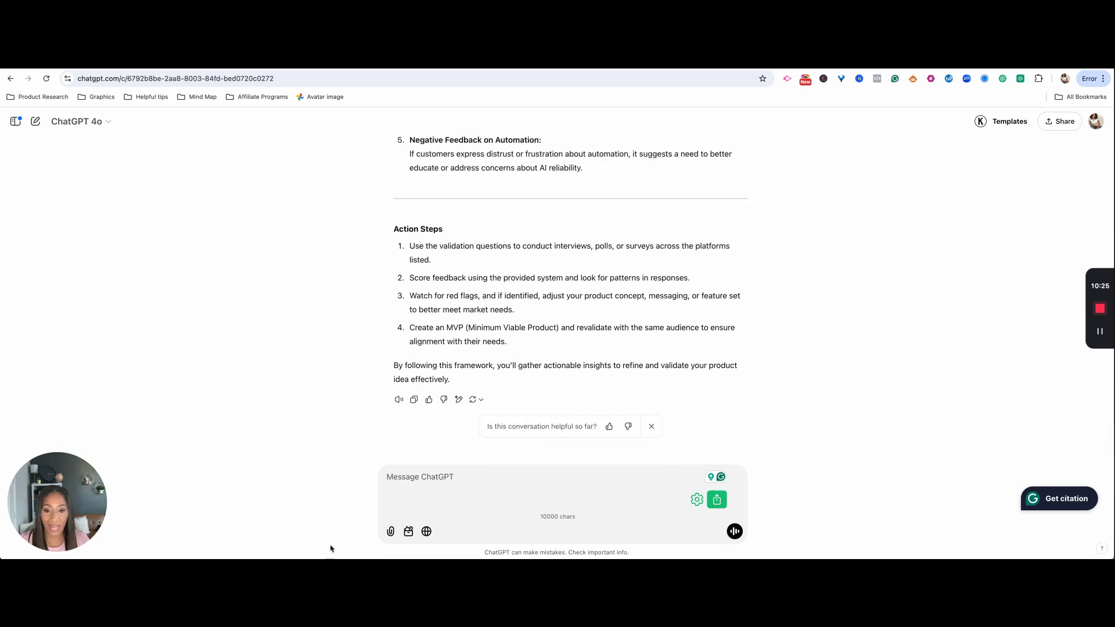
{"action": "type", "text": "PROMPT #3: Brand Identity Role: You are a professional brand strategist and designer.  Task: Generate a modern, professional brand kit for a digital product.  Requirements: 1. 3 color palette options (with HEX codes) 2. 3 font combinations for headers and body text 3. Brand voice characteristics"}
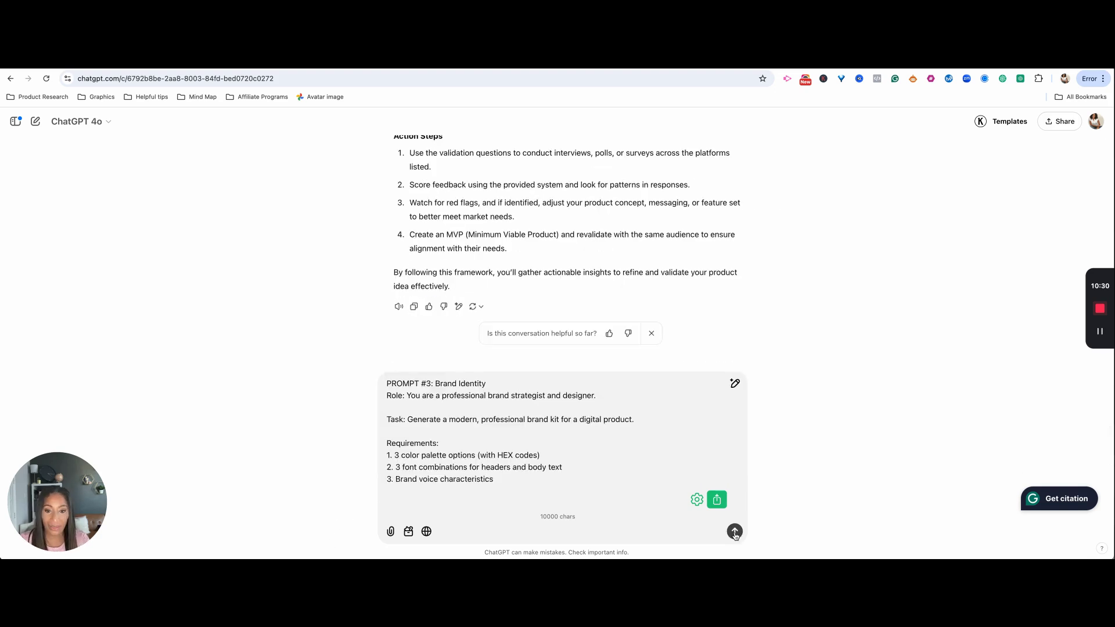
{"action": "left_click", "coordinate": [734, 532]}
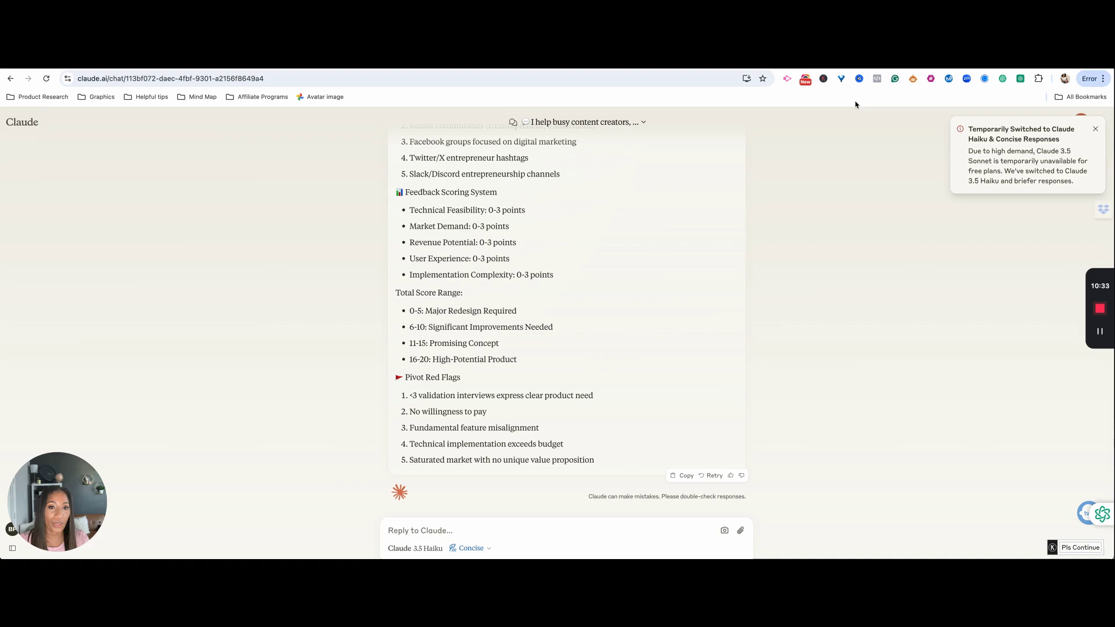
- Switch to Claude and submit the same PROMPT #3: Brand Identity for a modern, professional digital product brand kit with psychological reasoning
{"action": "left_click", "coordinate": [423, 531]}
{"action": "type", "text": "PROMPT #3: Brand Identity Role: You are a professional brand strategist and designer. Task: Generate a modern, professional brand kit for a digital product. Requirements: 1. 3 color palette options (with HEX codes) 2. 3 font combinations for headers and body text 3. Brand voice characteristics 4. Visual style guidelines Include psychological reasoning behind each choice."}
{"action": "key", "text": "Return"}
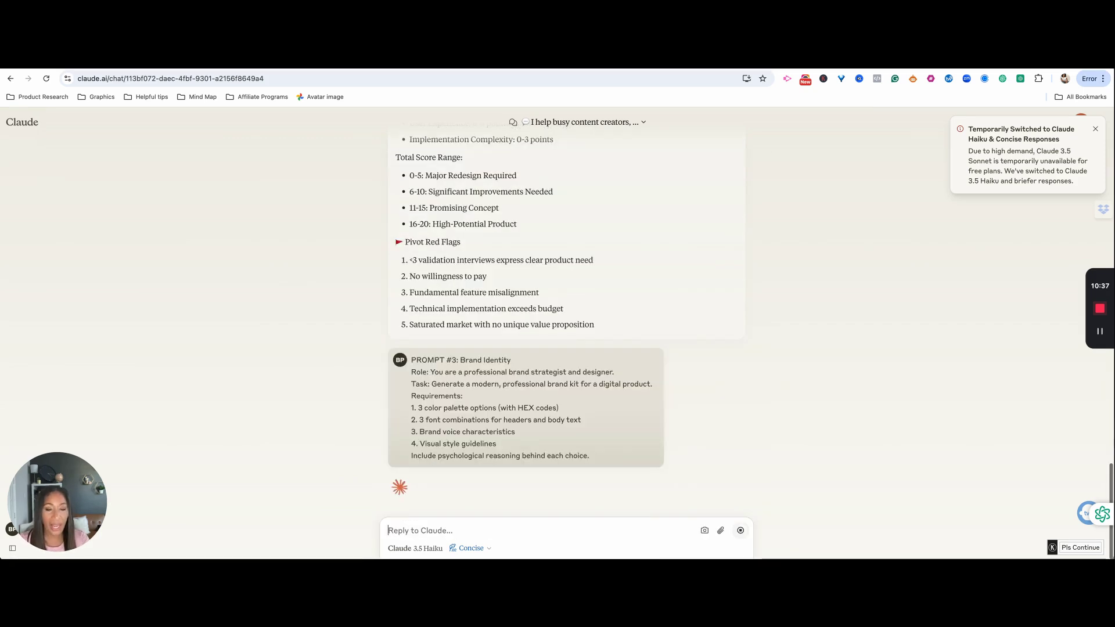
- Switch to Perplexity and submit PROMPT #3: Brand Identity as a follow-up in the existing thread
{"action": "key", "text": "ctrl+Tab"}
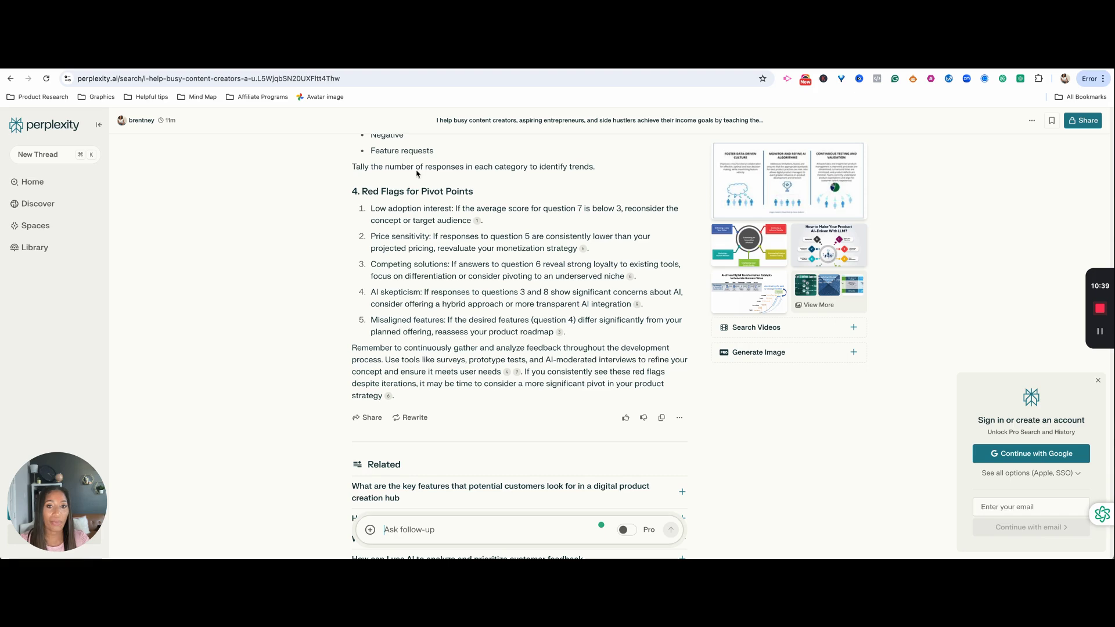
{"action": "left_click", "coordinate": [397, 527]}
{"action": "type", "text": "PROMPT #3: Brand Identity Role: You are a professional brand strategist and designer.  Task: Generate a modern, professional brand kit for a digital product.  Requirements: 1. 3 color palette options (with HEX codes) 2. 3 font combinations for headers and body text 3. Brand voice characteristics 4. Visual style guidelines  Include psychological reasoning behind each choice."}
{"action": "key", "text": "Return"}
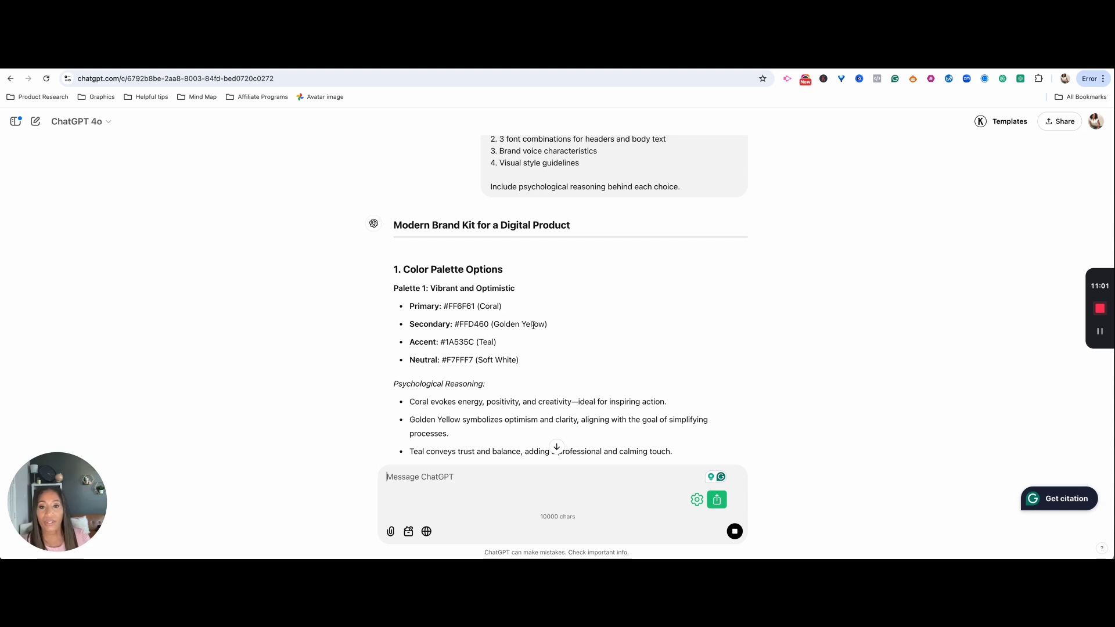
- Switch to ChatGPT and review the first two color palette options and their psychological reasoning in the brand kit
{"action": "scroll", "coordinate": [538, 320], "scroll_direction": "down", "scroll_amount": 3}
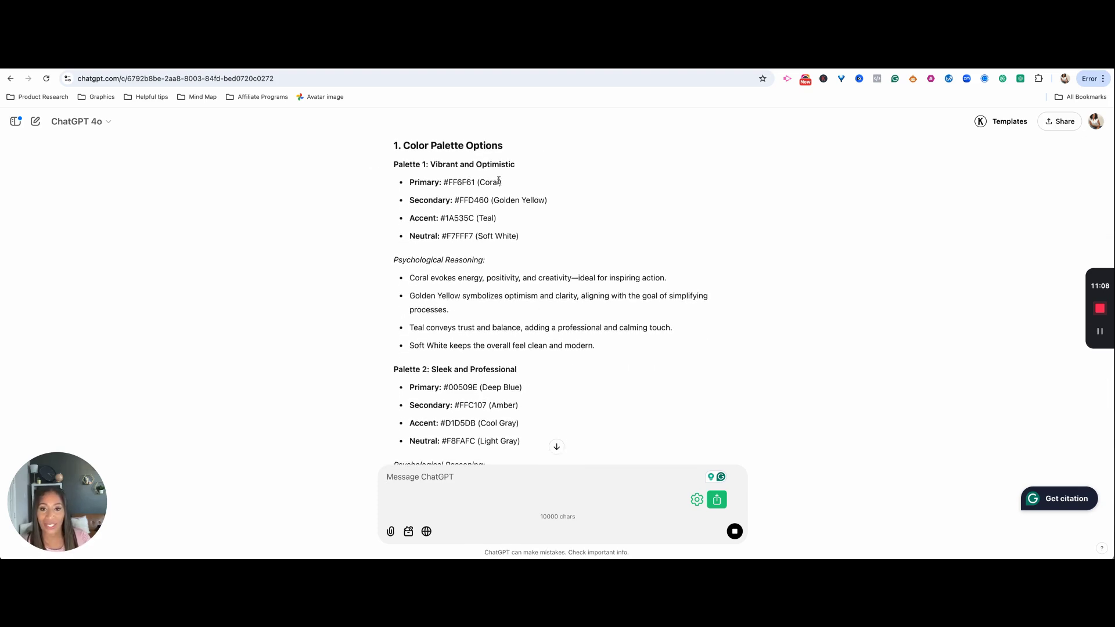
{"action": "scroll", "coordinate": [533, 275], "scroll_direction": "down", "scroll_amount": 1}
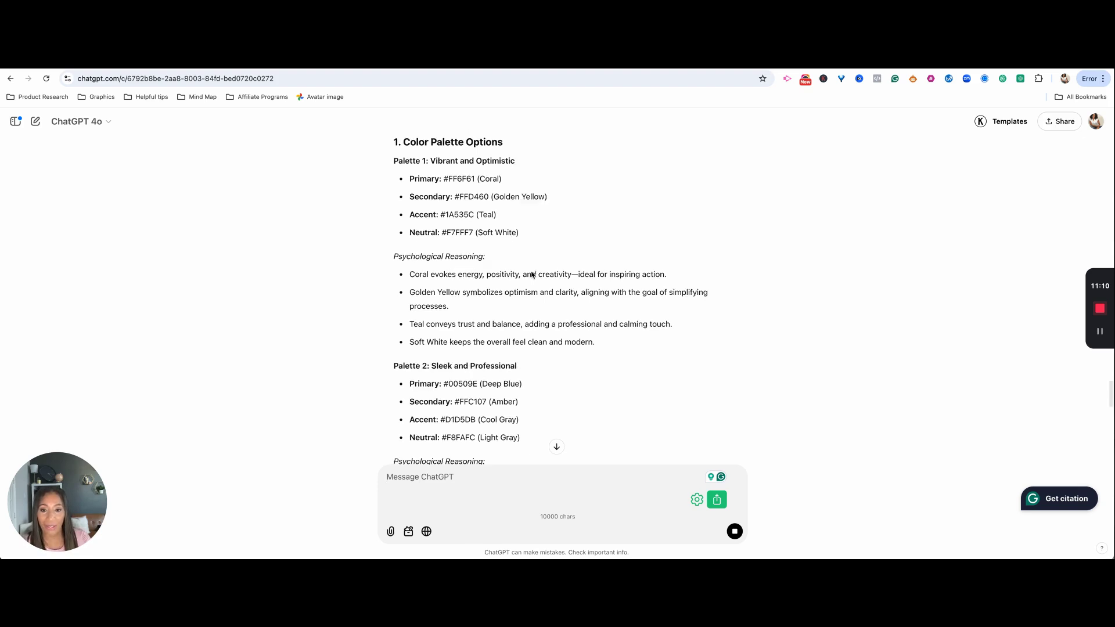
{"action": "scroll", "coordinate": [532, 275], "scroll_direction": "down", "scroll_amount": 2}
{"action": "scroll", "coordinate": [531, 271], "scroll_direction": "up", "scroll_amount": 10}
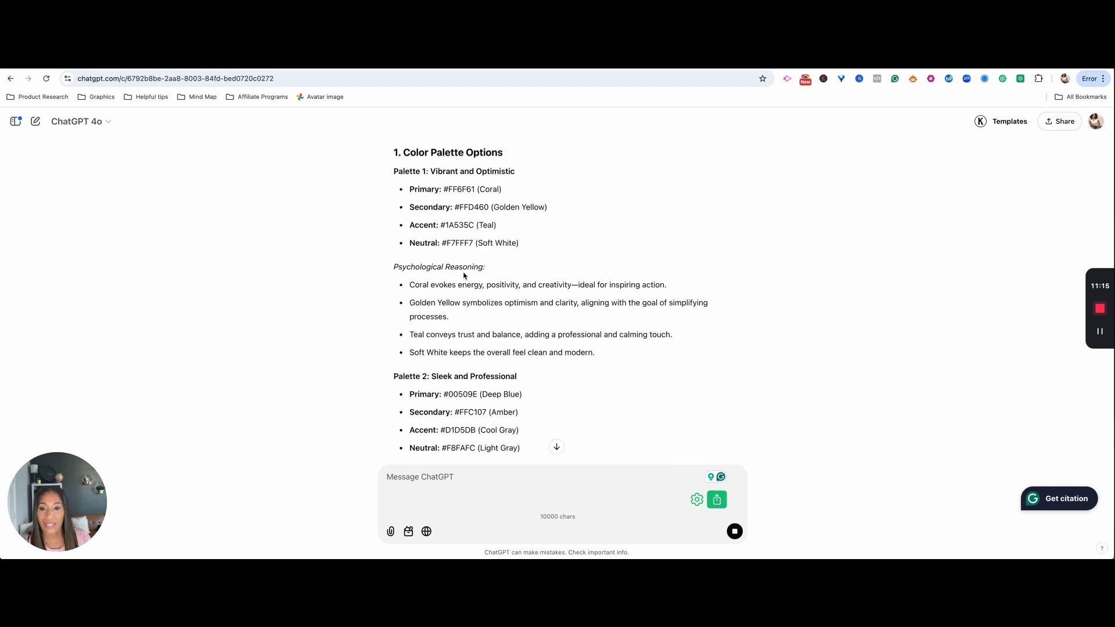
{"action": "scroll", "coordinate": [464, 275], "scroll_direction": "up", "scroll_amount": 5}
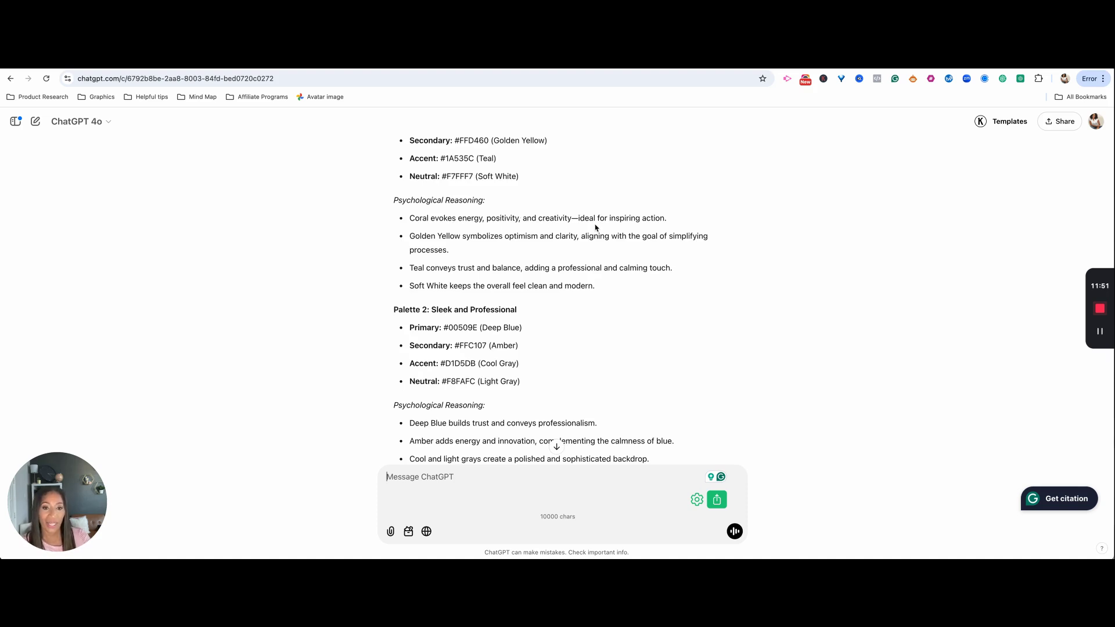
- Review the third palette, the font combinations, the brand voice characteristics and the visual style guidelines in ChatGPT's brand kit
{"action": "scroll", "coordinate": [595, 228], "scroll_direction": "down", "scroll_amount": 3}
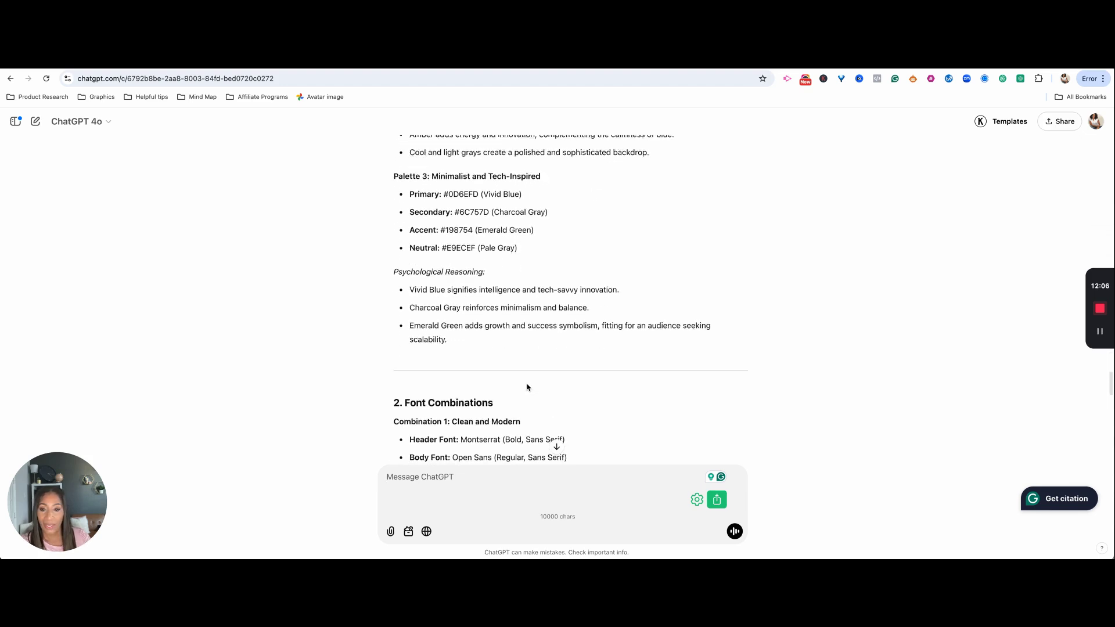
{"action": "scroll", "coordinate": [526, 388], "scroll_direction": "down", "scroll_amount": 5}
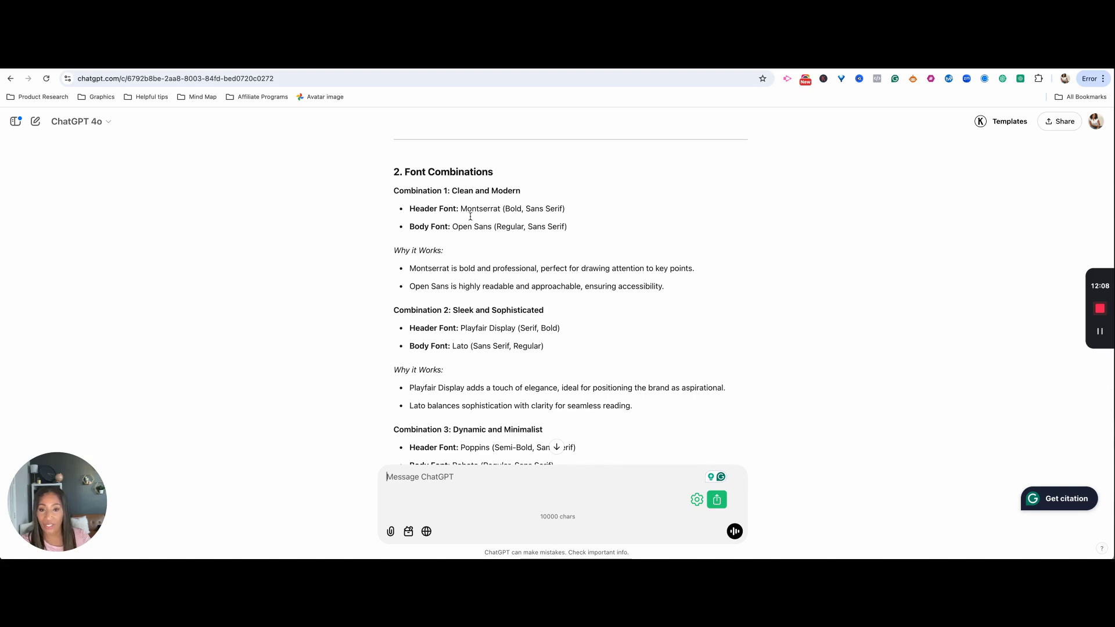
{"action": "scroll", "coordinate": [471, 216], "scroll_direction": "down", "scroll_amount": 5}
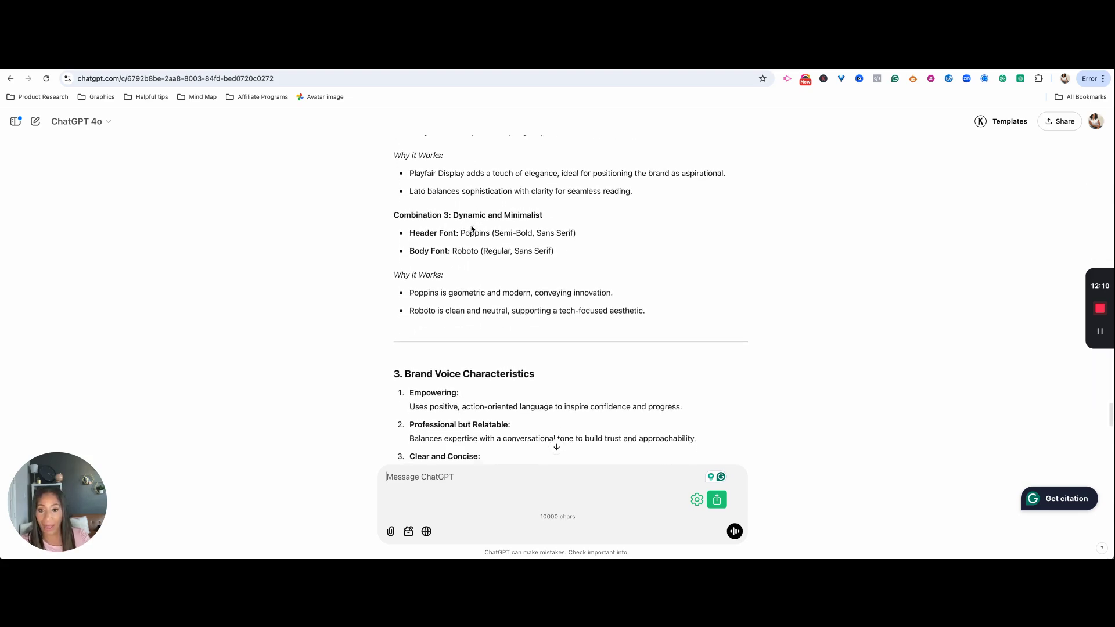
{"action": "scroll", "coordinate": [472, 229], "scroll_direction": "down", "scroll_amount": 3}
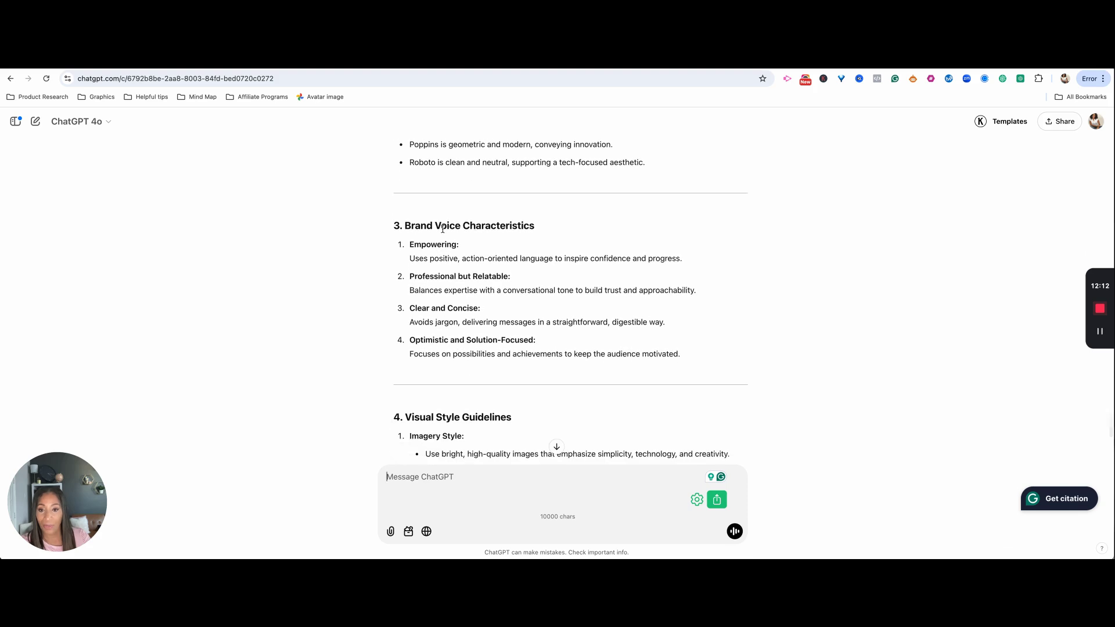
{"action": "scroll", "coordinate": [479, 245], "scroll_direction": "down", "scroll_amount": 6}
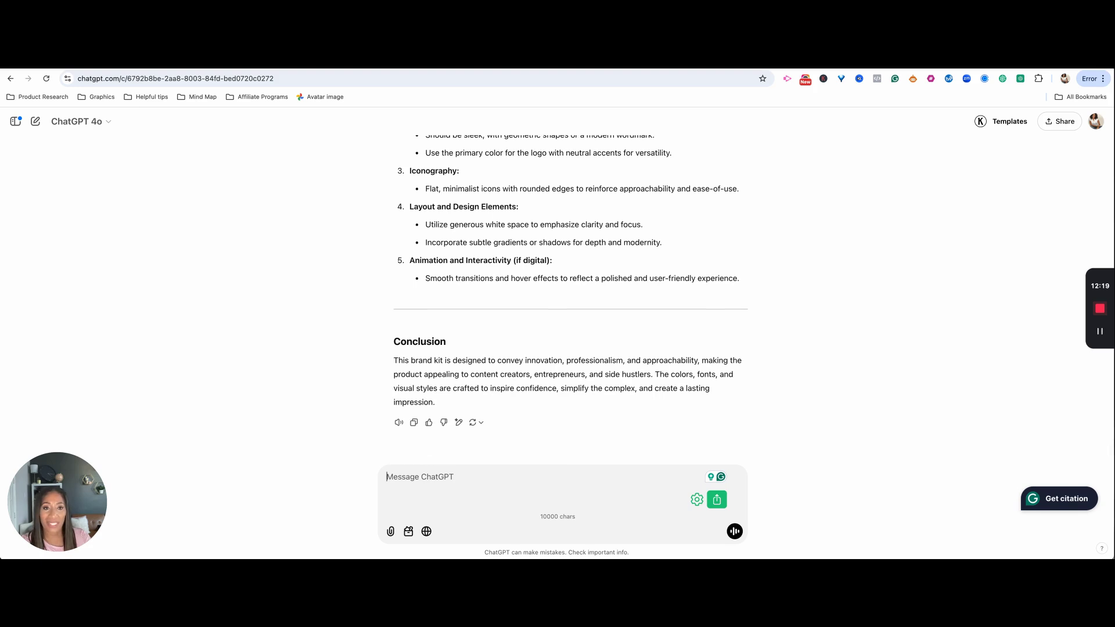
- Switch to Perplexity and review its brand kit, from the color palette options through the font combinations and brand voice to the visual style guidelines
{"action": "key", "text": "ctrl+Tab"}
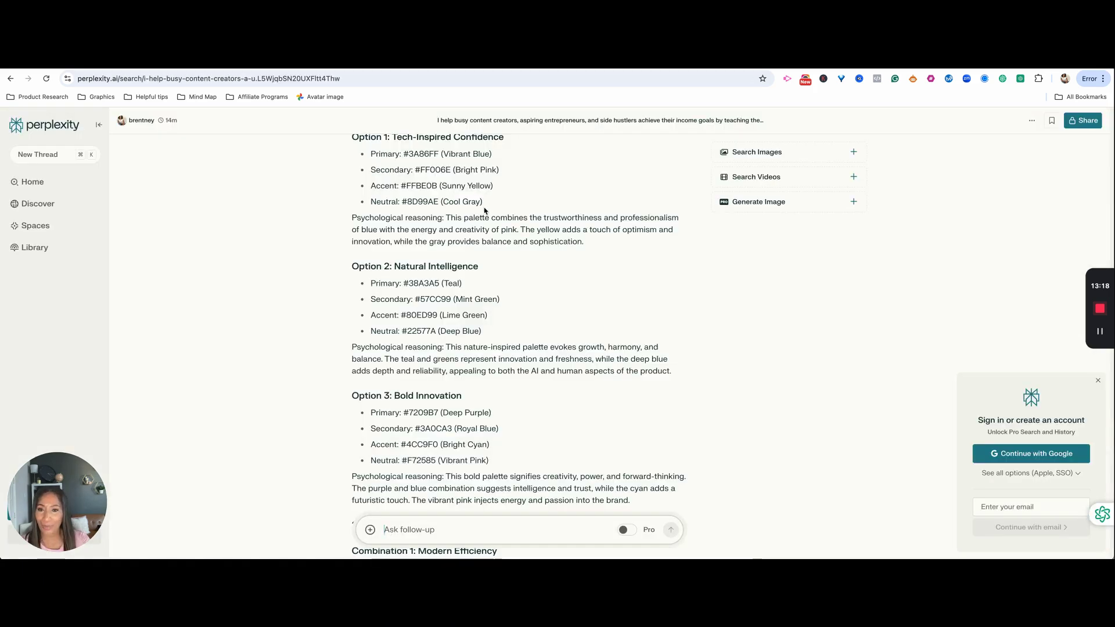
{"action": "scroll", "coordinate": [484, 210], "scroll_direction": "up", "scroll_amount": 1}
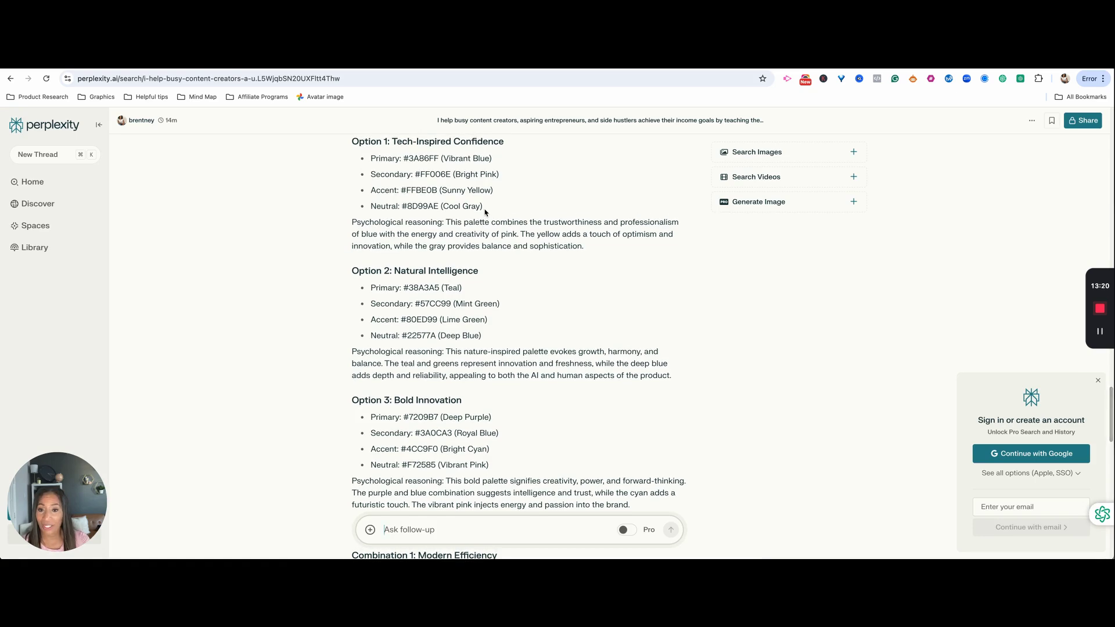
{"action": "scroll", "coordinate": [485, 212], "scroll_direction": "down", "scroll_amount": 3}
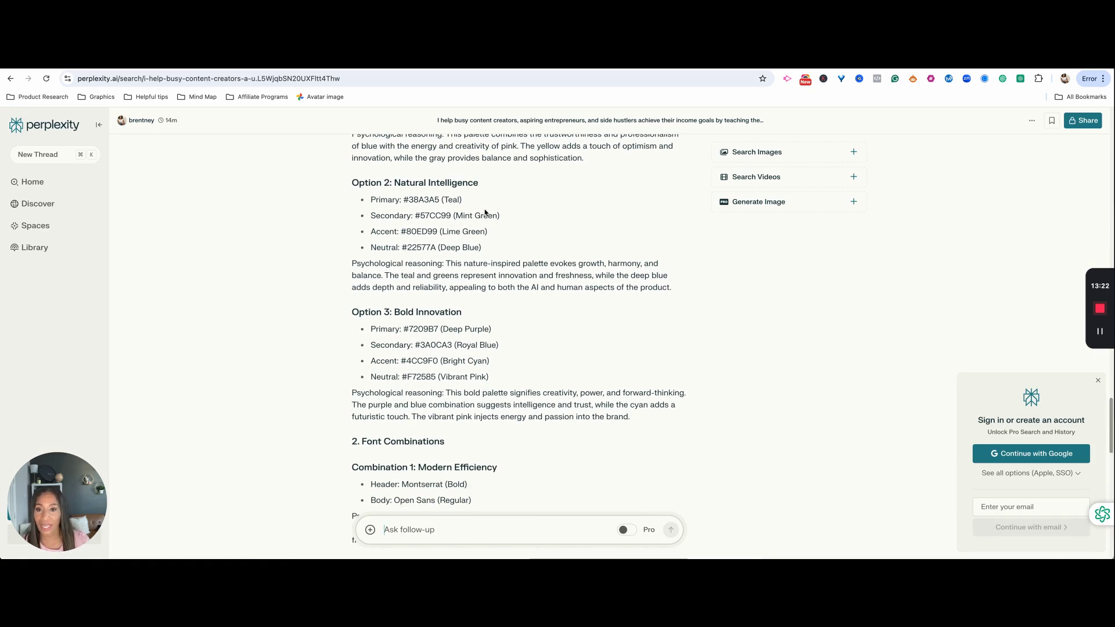
{"action": "scroll", "coordinate": [486, 215], "scroll_direction": "down", "scroll_amount": 2}
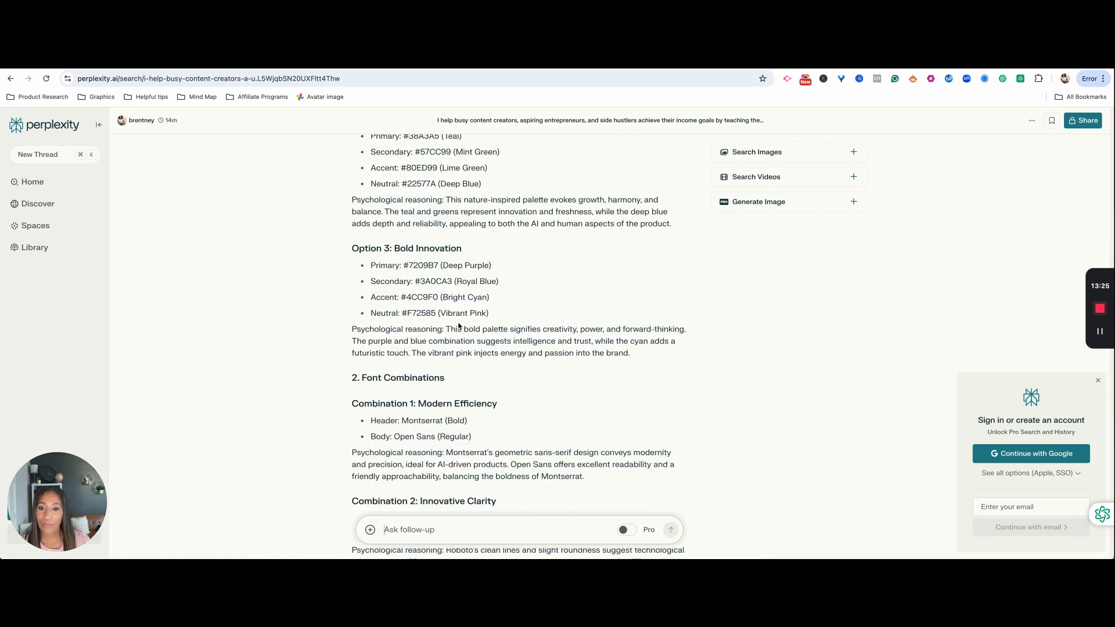
{"action": "scroll", "coordinate": [459, 326], "scroll_direction": "down", "scroll_amount": 12}
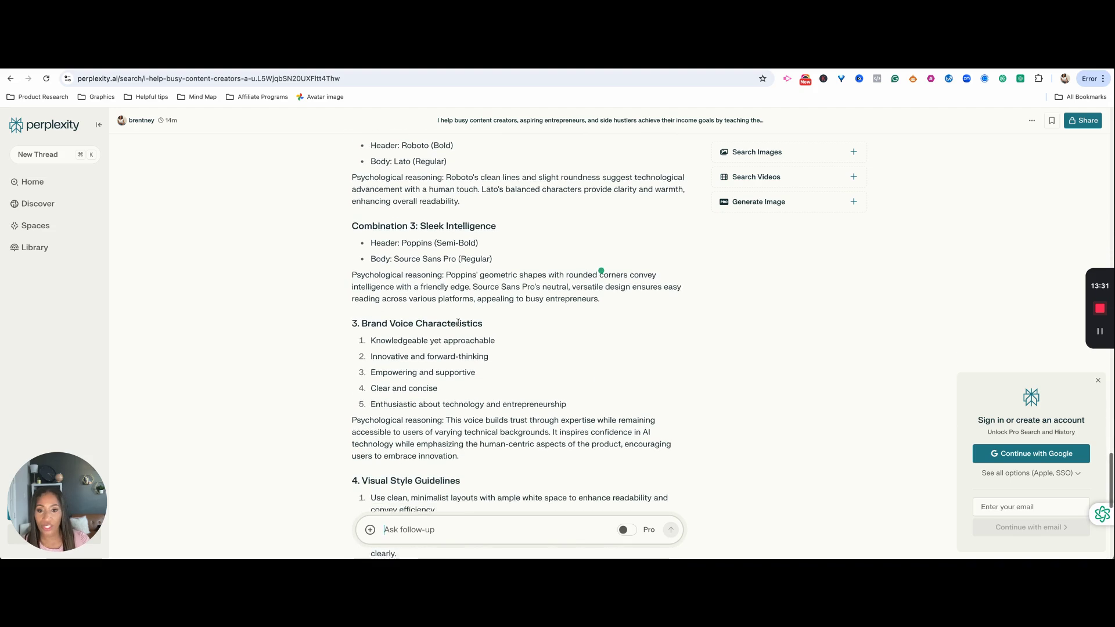
{"action": "scroll", "coordinate": [458, 322], "scroll_direction": "down", "scroll_amount": 3}
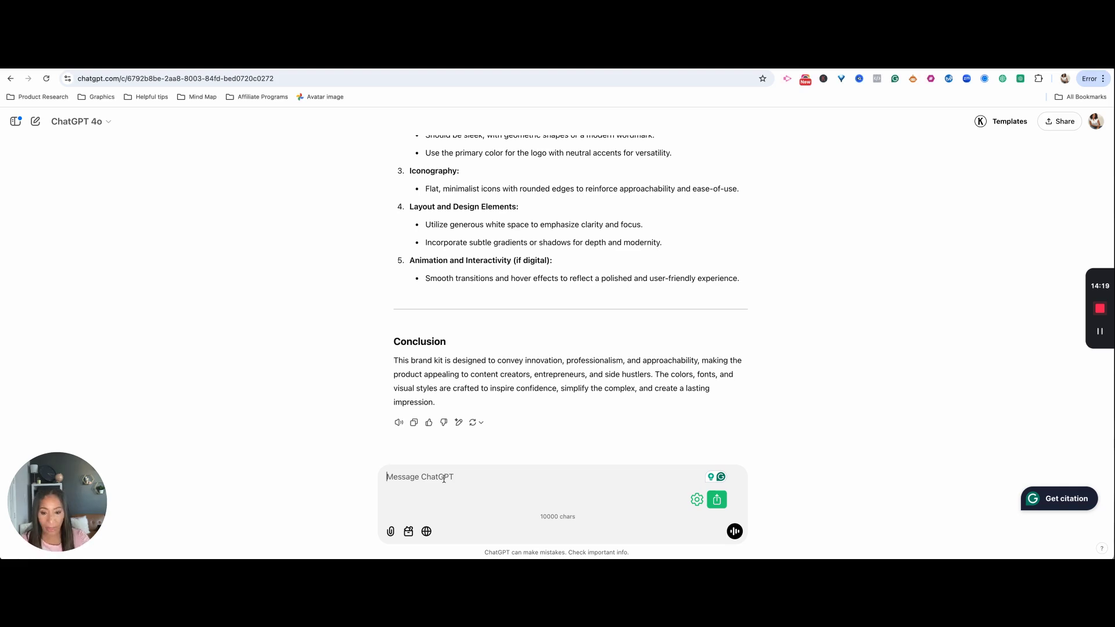
- Switch to ChatGPT and submit PROMPT #4: Website Content, requesting homepage headline options, a product description, a benefits section, FAQs and call-to-action variations
{"action": "type", "text": "Task: Generate a modern, professional brand kit for a digital product.  Requirements: 1. 3 color palette options (with HEX codes) 2. 3 font combinations for headers and body text 3. Brand voice characteristics 4. Visual style guidelines  Include psychological reasoning behind each choice."}
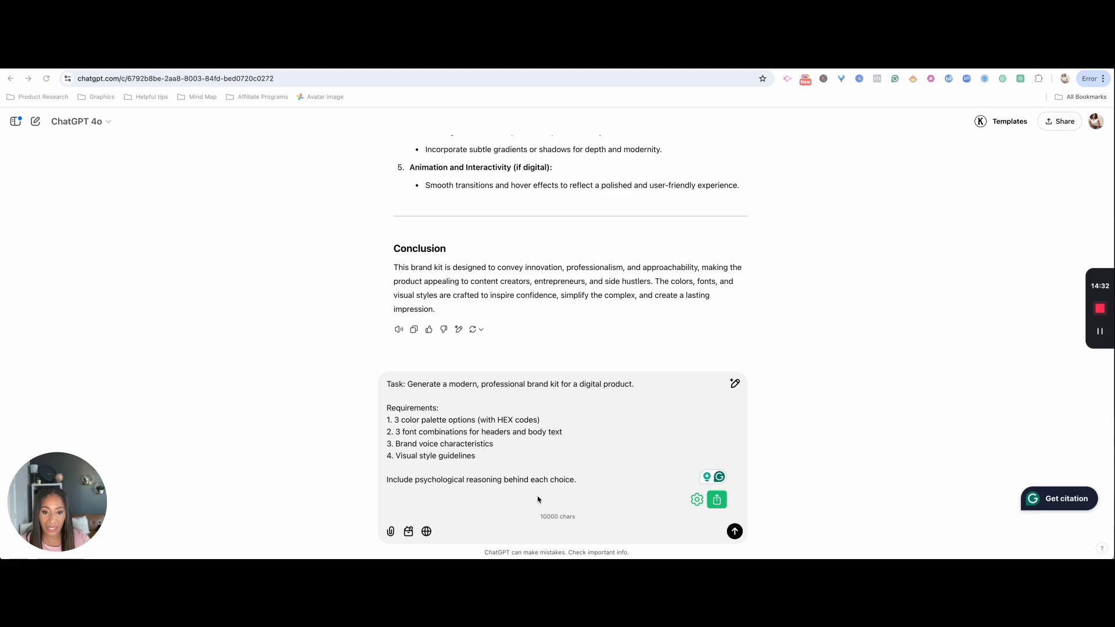
{"action": "left_click_drag", "start_coordinate": [587, 482], "coordinate": [383, 382]}
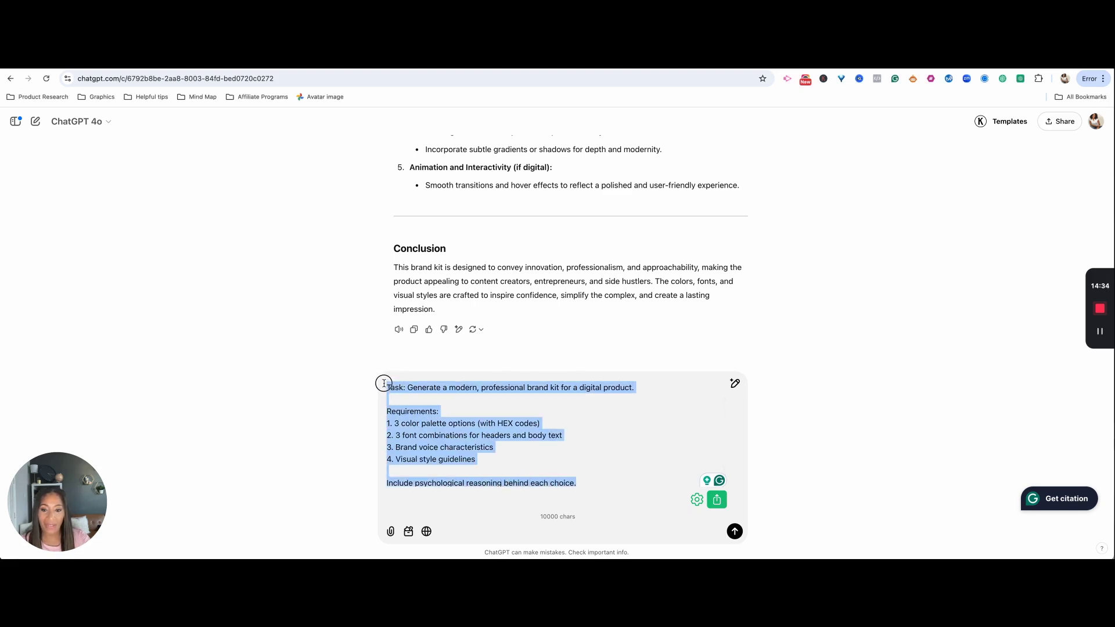
{"action": "type", "text": "Task: Create website content that converts visitors into buyers.  Deliverables: 1. Homepage headline options 2. Product description 3. Benefits section 4. FAQs 5. Call-to-action variations  Focus on clarity and persuasion without hype."}
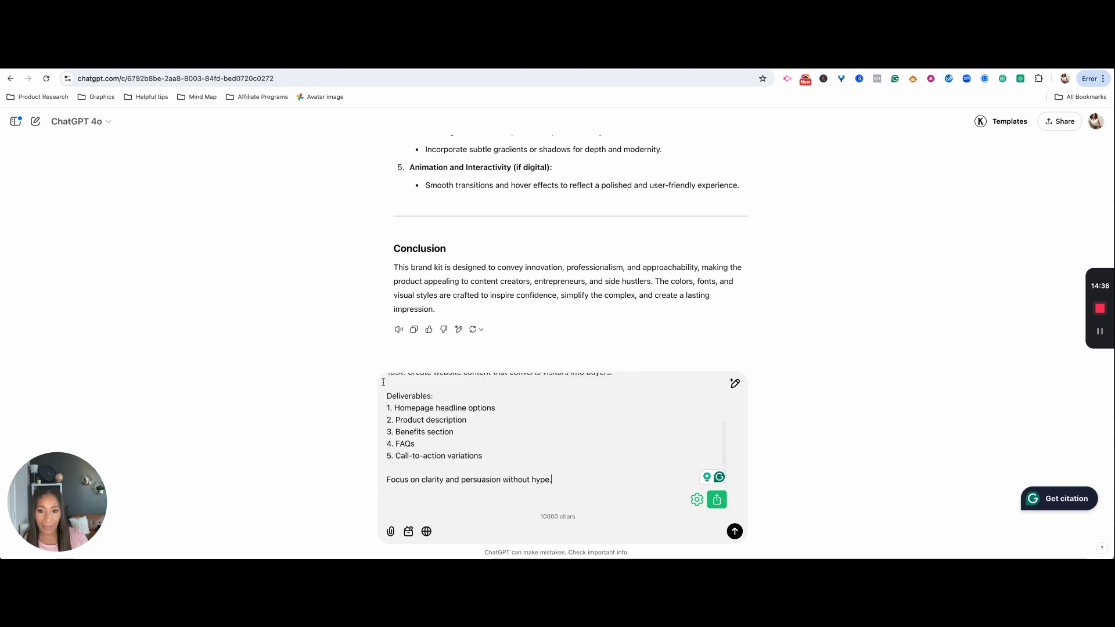
{"action": "scroll", "coordinate": [540, 423], "scroll_direction": "up", "scroll_amount": 3}
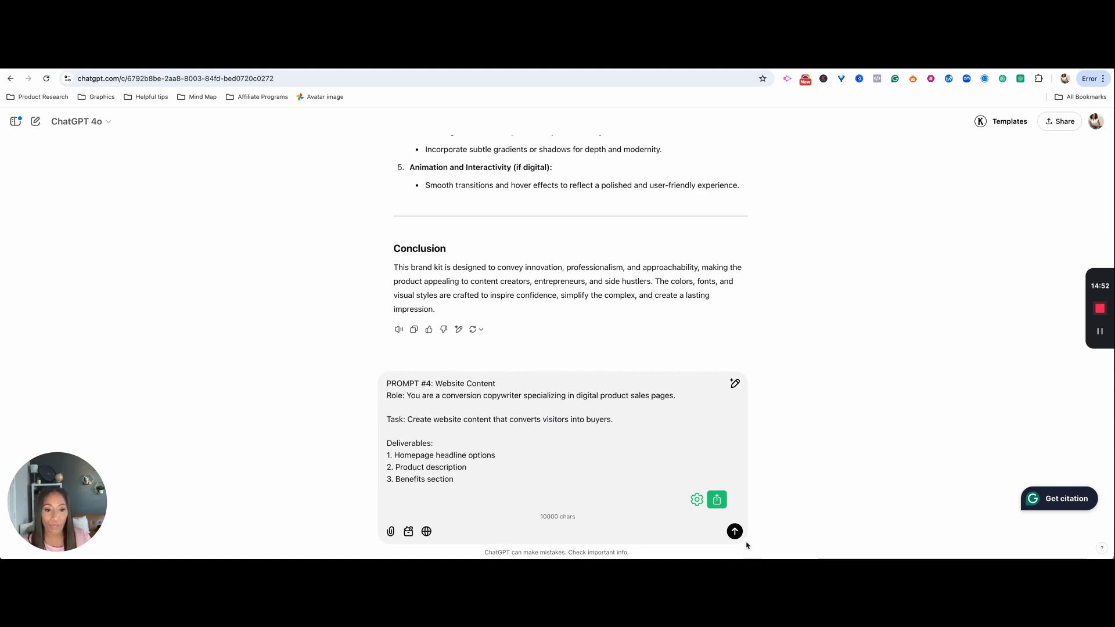
{"action": "key", "text": "shift+Return"}
{"action": "type", "text": "4. FAQs"}
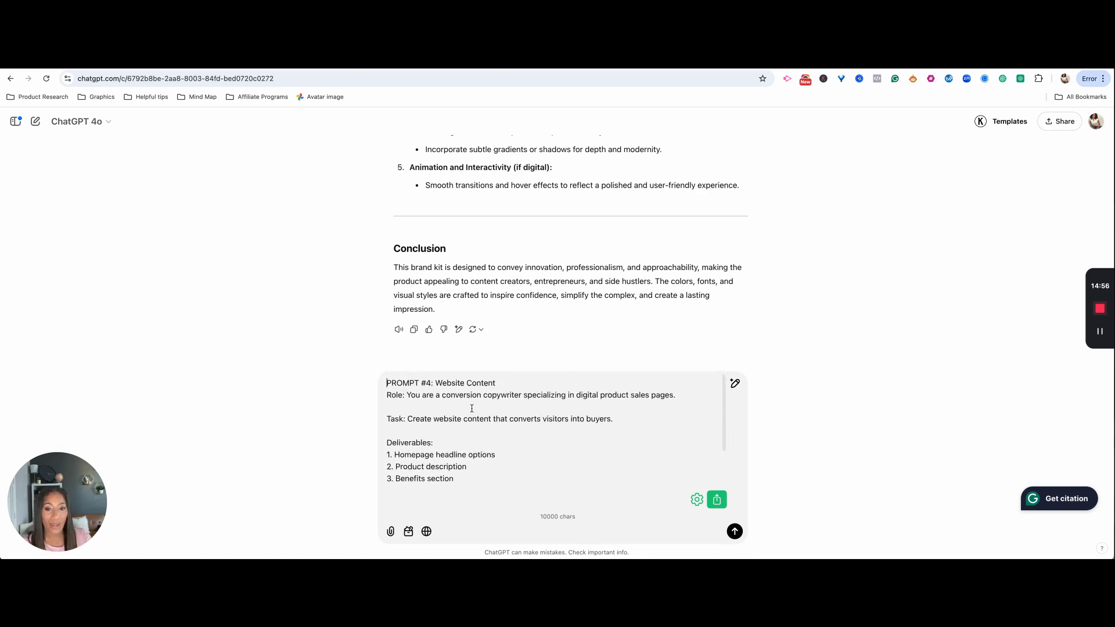
{"action": "scroll", "coordinate": [472, 408], "scroll_direction": "down", "scroll_amount": 1}
{"action": "scroll", "coordinate": [472, 408], "scroll_direction": "up", "scroll_amount": 1}
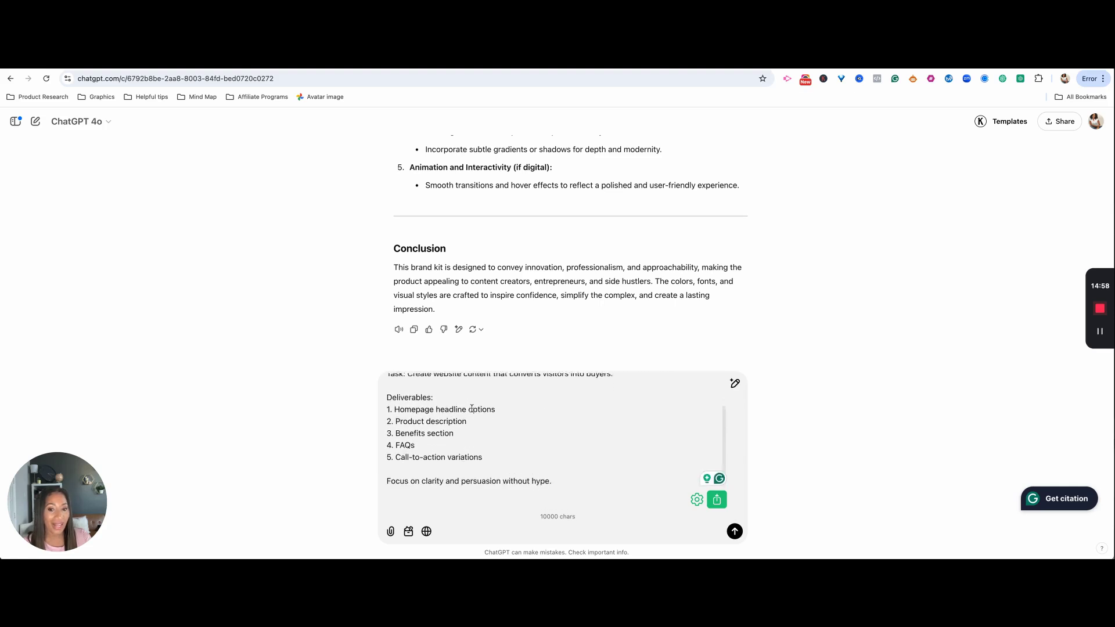
{"action": "left_click", "coordinate": [734, 531]}
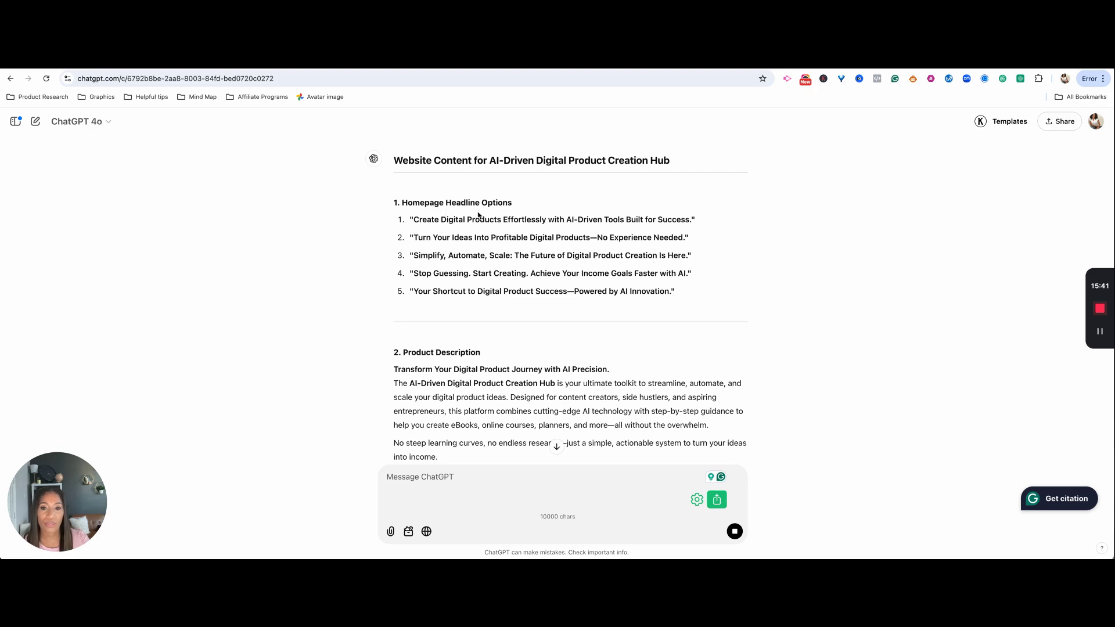
- Review ChatGPT's website content, from the homepage headlines and product description through the benefits and FAQs to the call-to-action variations
{"action": "scroll", "coordinate": [550, 315], "scroll_direction": "down", "scroll_amount": 1}
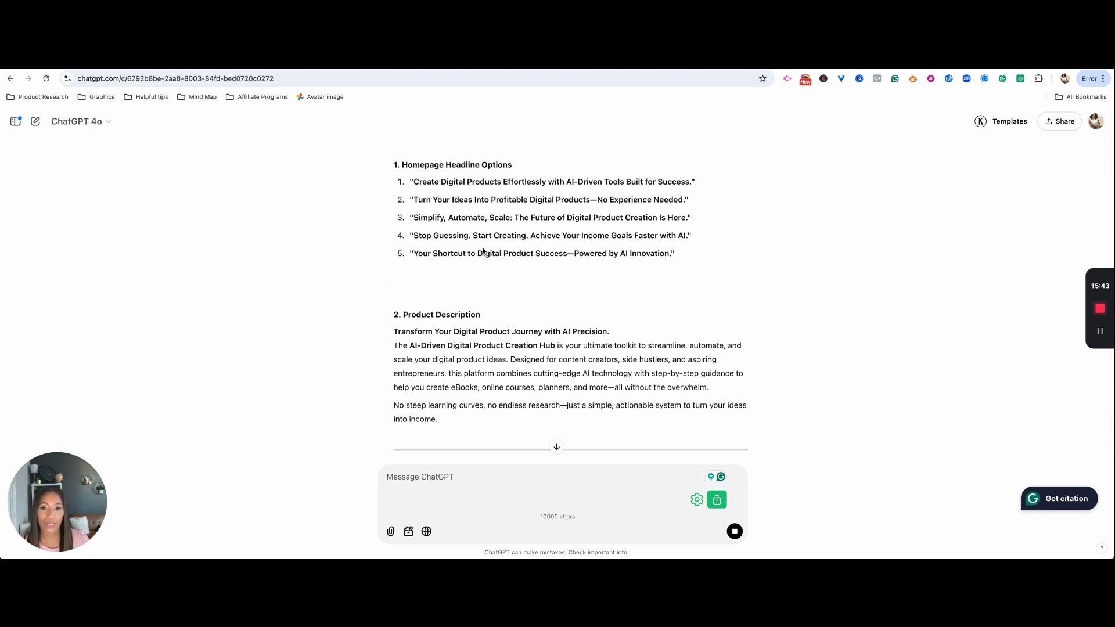
{"action": "scroll", "coordinate": [535, 295], "scroll_direction": "down", "scroll_amount": 1}
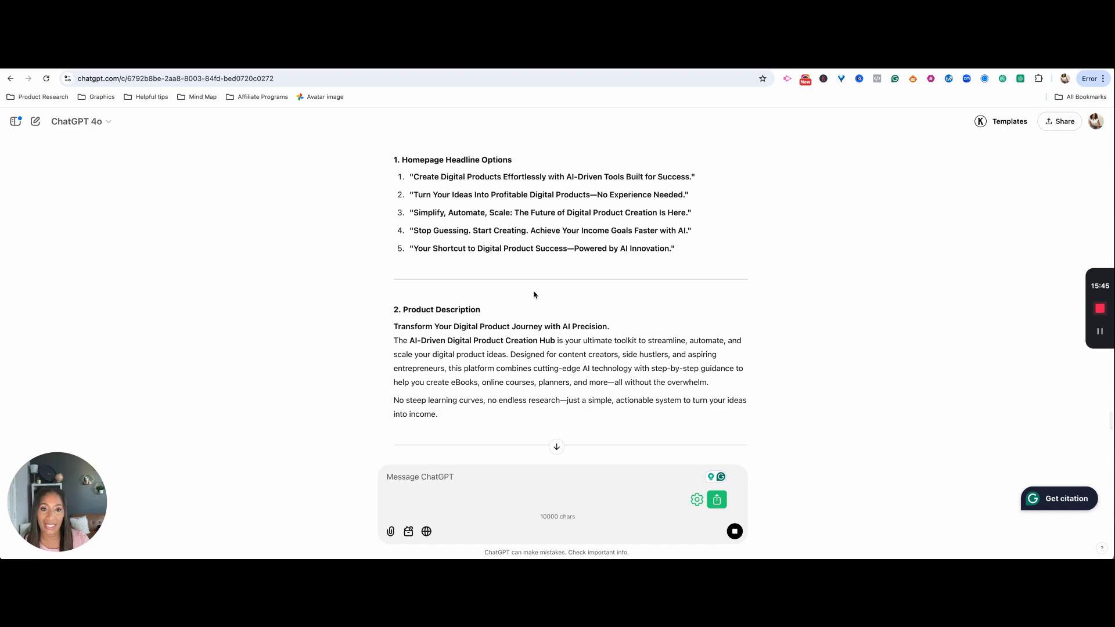
{"action": "scroll", "coordinate": [535, 295], "scroll_direction": "down", "scroll_amount": 3}
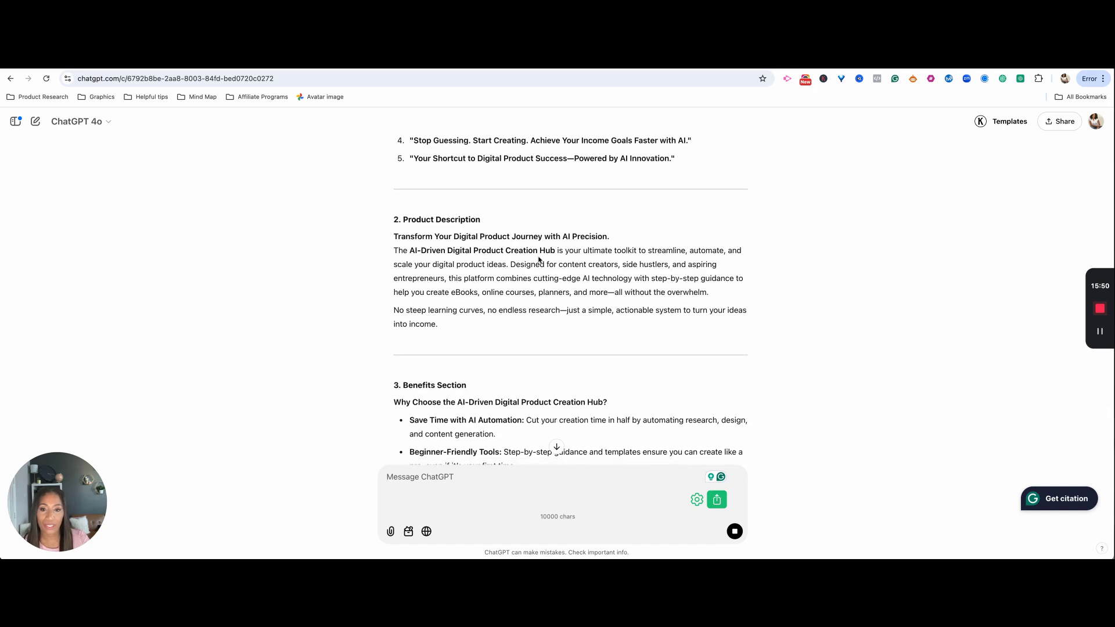
{"action": "scroll", "coordinate": [534, 315], "scroll_direction": "down", "scroll_amount": 5}
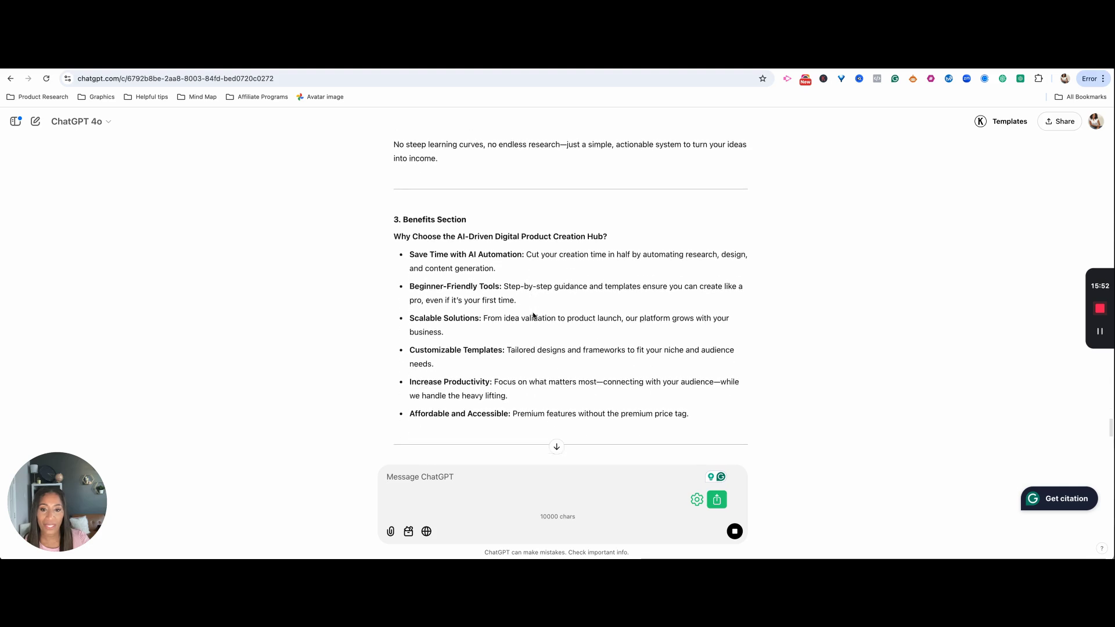
{"action": "scroll", "coordinate": [534, 315], "scroll_direction": "down", "scroll_amount": 12}
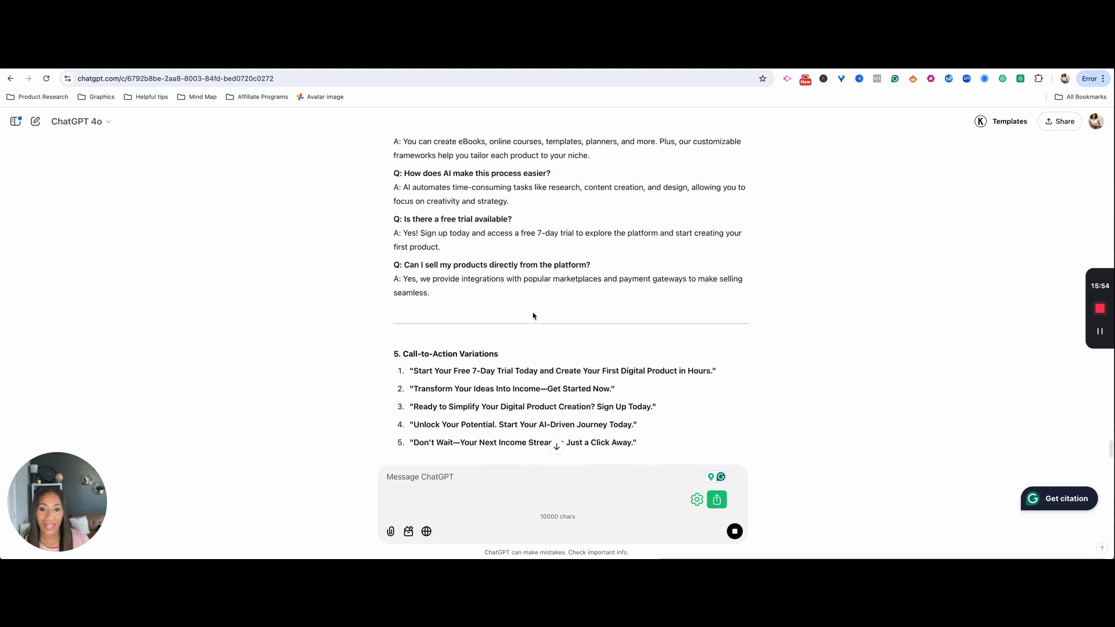
{"action": "scroll", "coordinate": [534, 316], "scroll_direction": "down", "scroll_amount": 3}
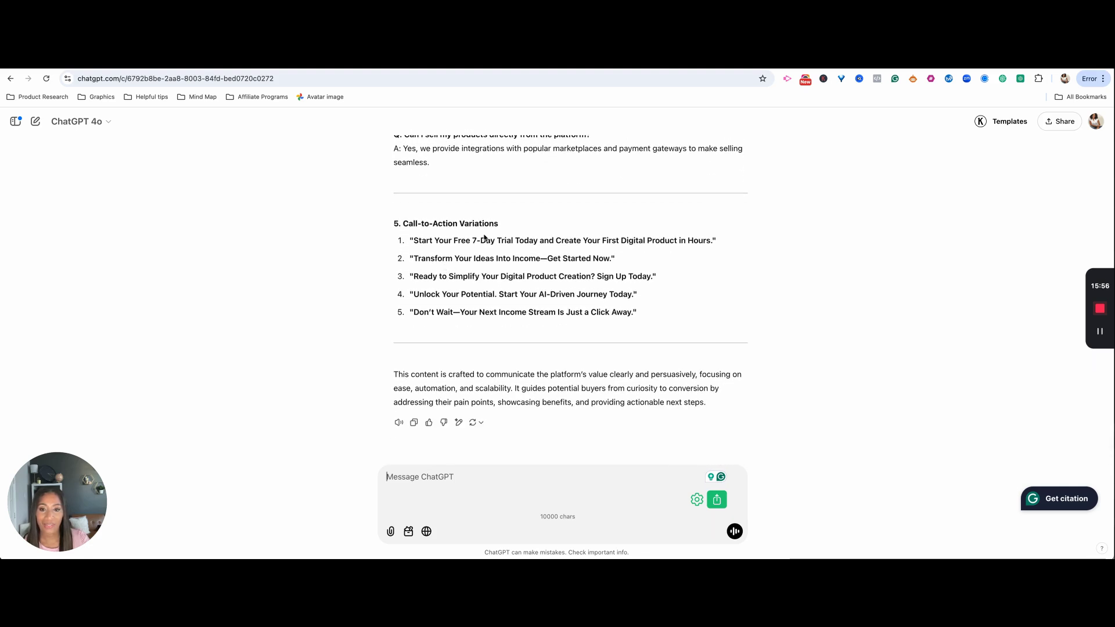
- Switch to Claude and review its website content, from the headline options and product description through the key benefits and FAQs to the call-to-action variations
{"action": "key", "text": "ctrl+Tab"}
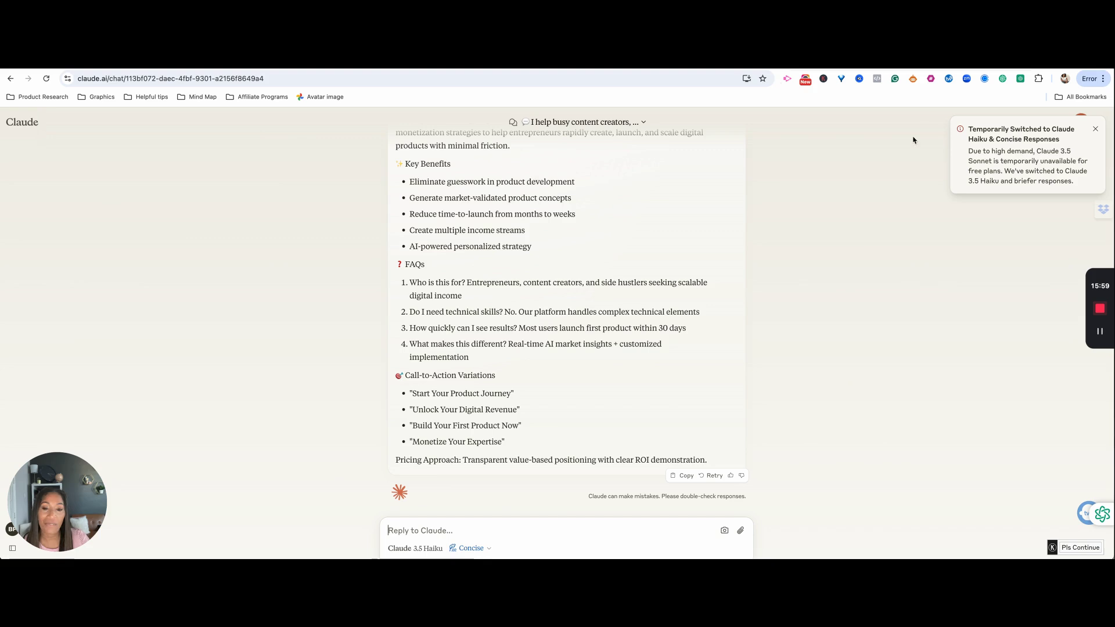
{"action": "scroll", "coordinate": [476, 327], "scroll_direction": "up", "scroll_amount": 1}
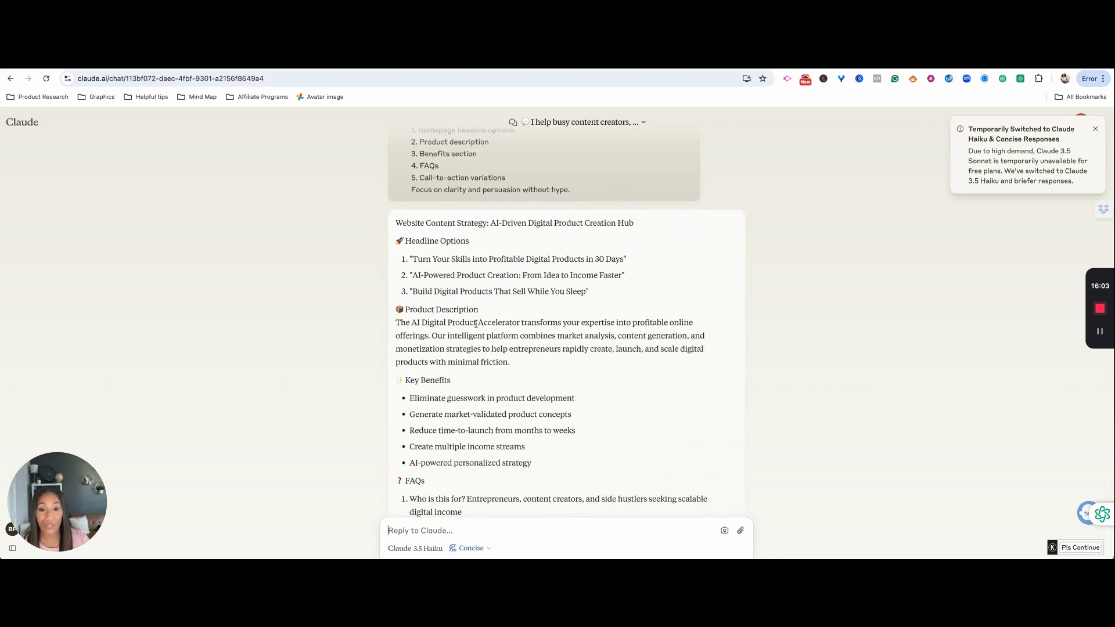
{"action": "scroll", "coordinate": [476, 324], "scroll_direction": "down", "scroll_amount": 1}
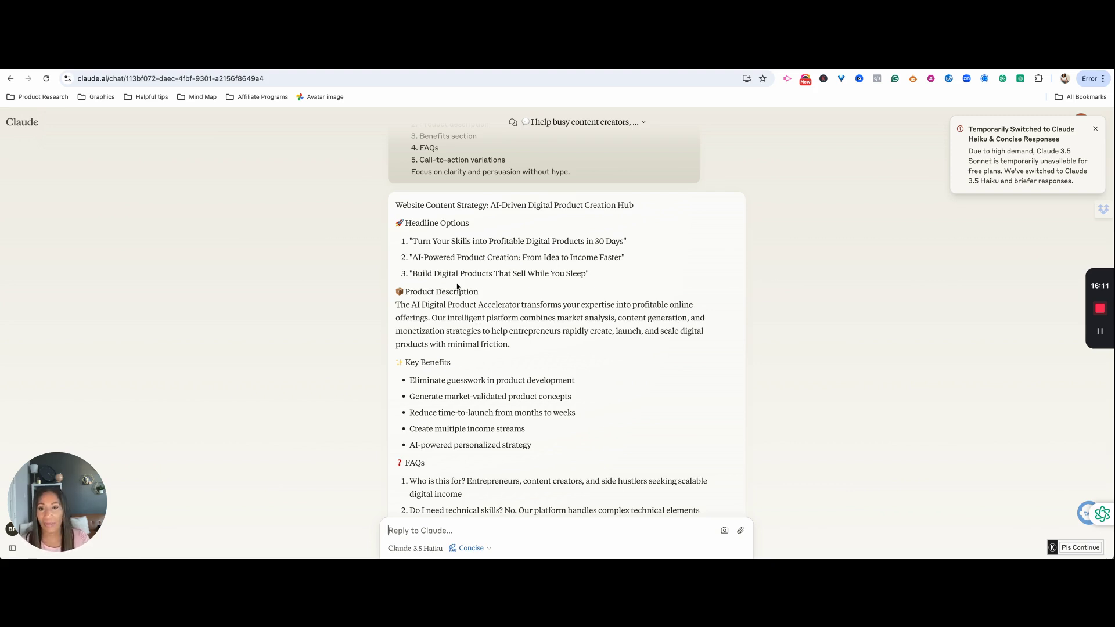
{"action": "scroll", "coordinate": [457, 284], "scroll_direction": "down", "scroll_amount": 2}
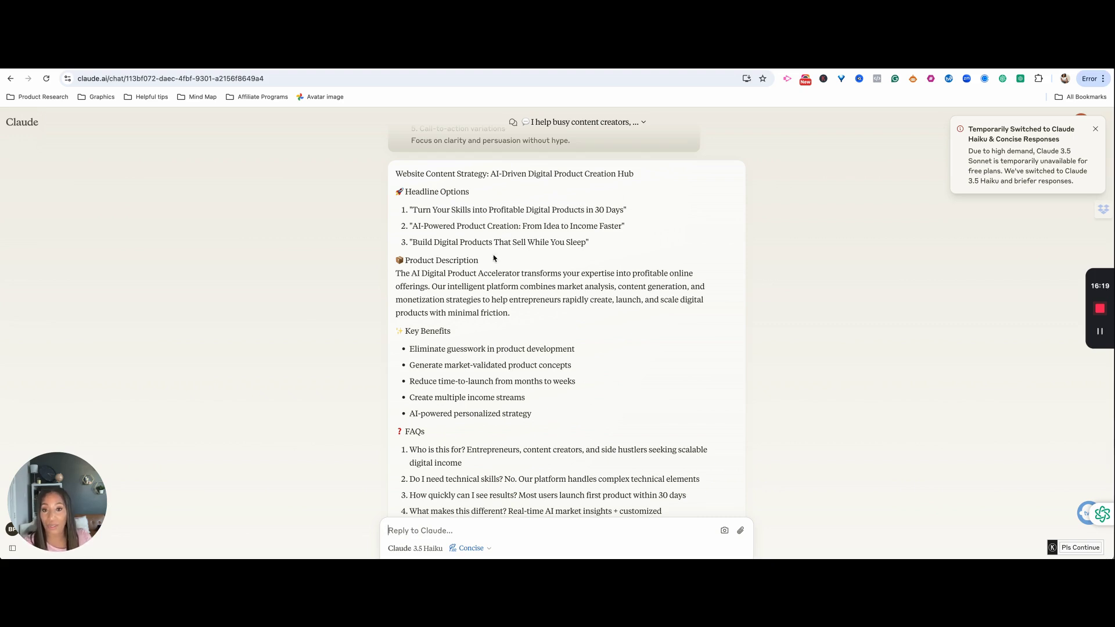
{"action": "scroll", "coordinate": [484, 295], "scroll_direction": "down", "scroll_amount": 2}
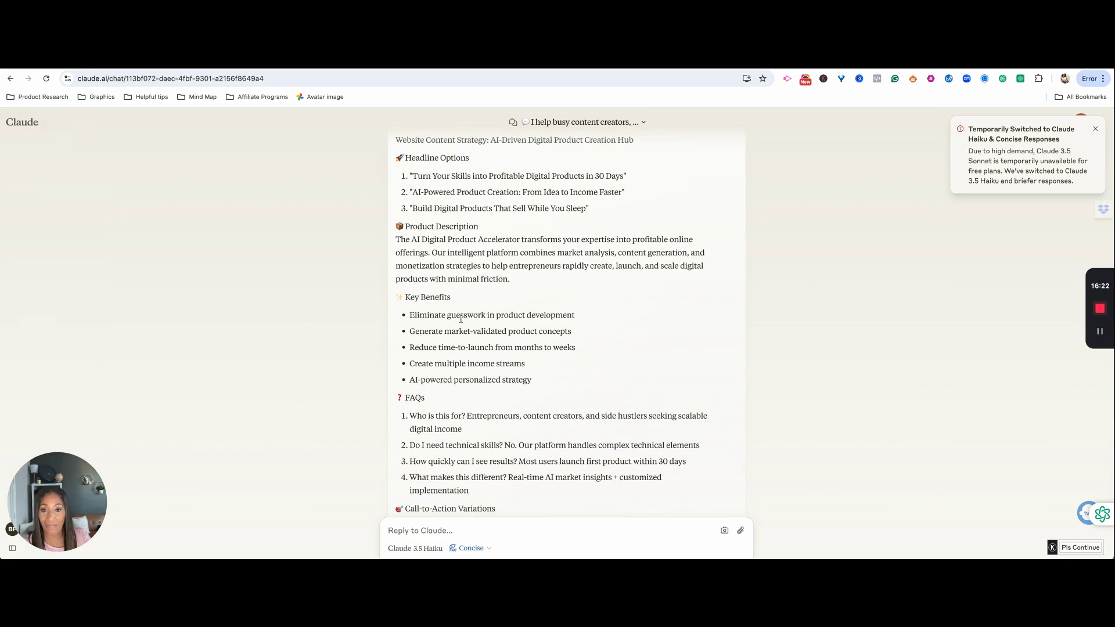
{"action": "scroll", "coordinate": [459, 329], "scroll_direction": "down", "scroll_amount": 1}
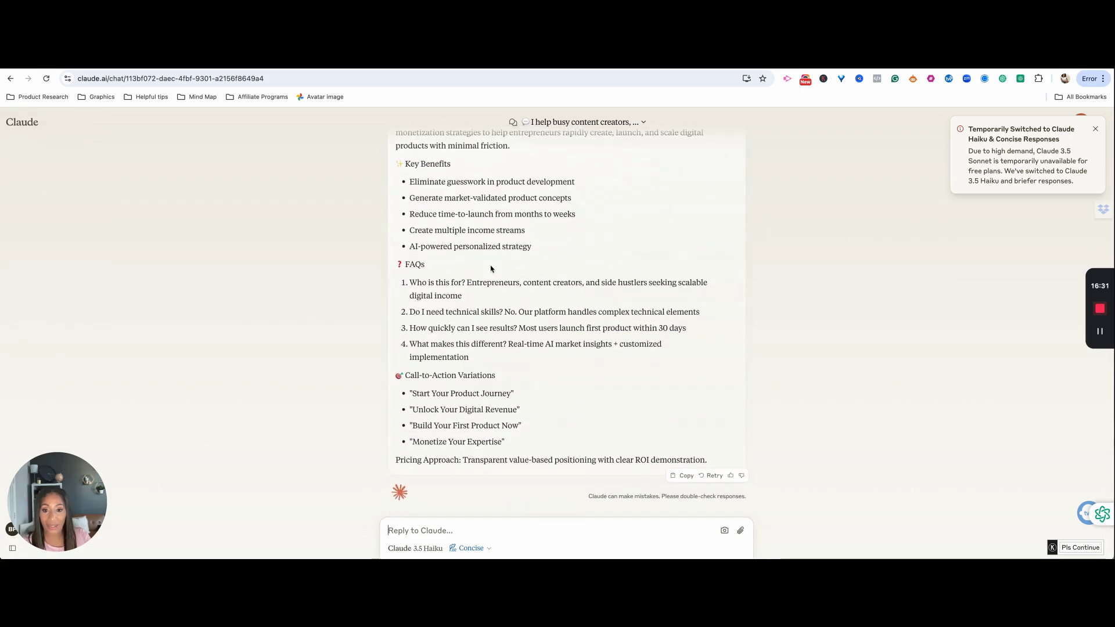
- Switch to Perplexity and review its answer to PROMPT #4: Website Content, starting with the homepage headline options
{"action": "left_click", "coordinate": [1015, 65]}
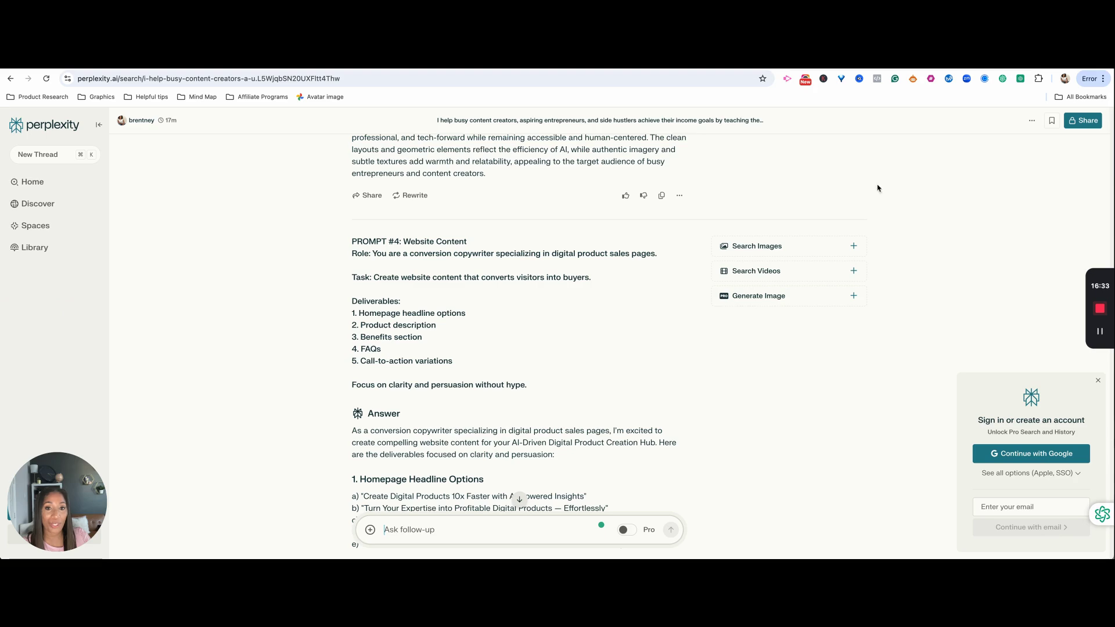
{"action": "scroll", "coordinate": [628, 320], "scroll_direction": "down", "scroll_amount": 2}
{"action": "scroll", "coordinate": [628, 320], "scroll_direction": "down", "scroll_amount": 5}
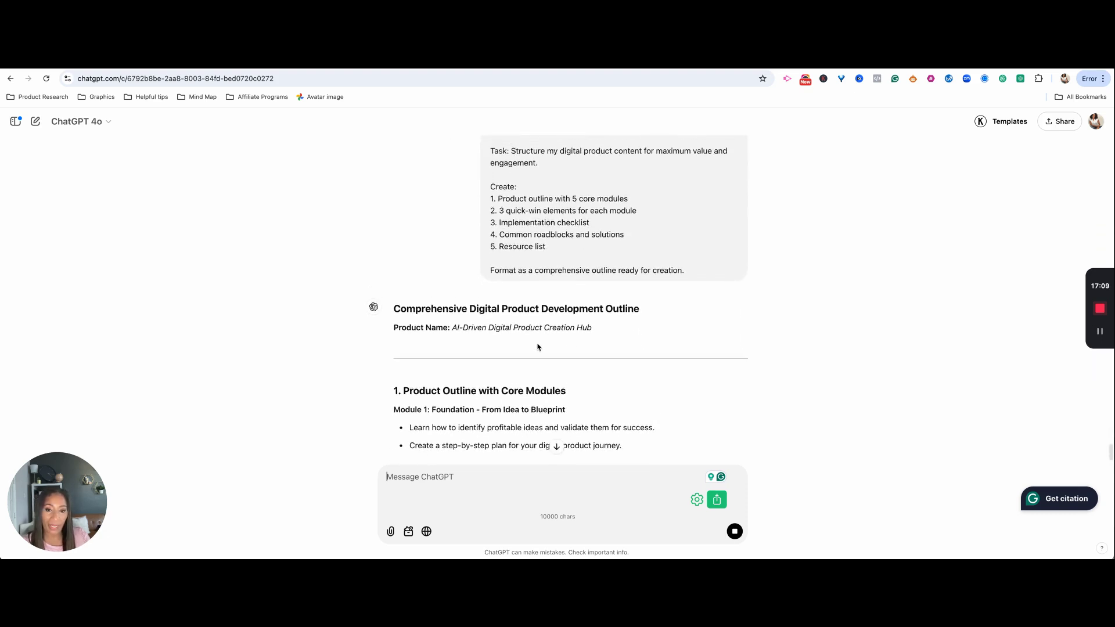
- Review the PROMPT #5: Product Development request and the core modules in ChatGPT's product outline
{"action": "scroll", "coordinate": [538, 346], "scroll_direction": "up", "scroll_amount": 3}
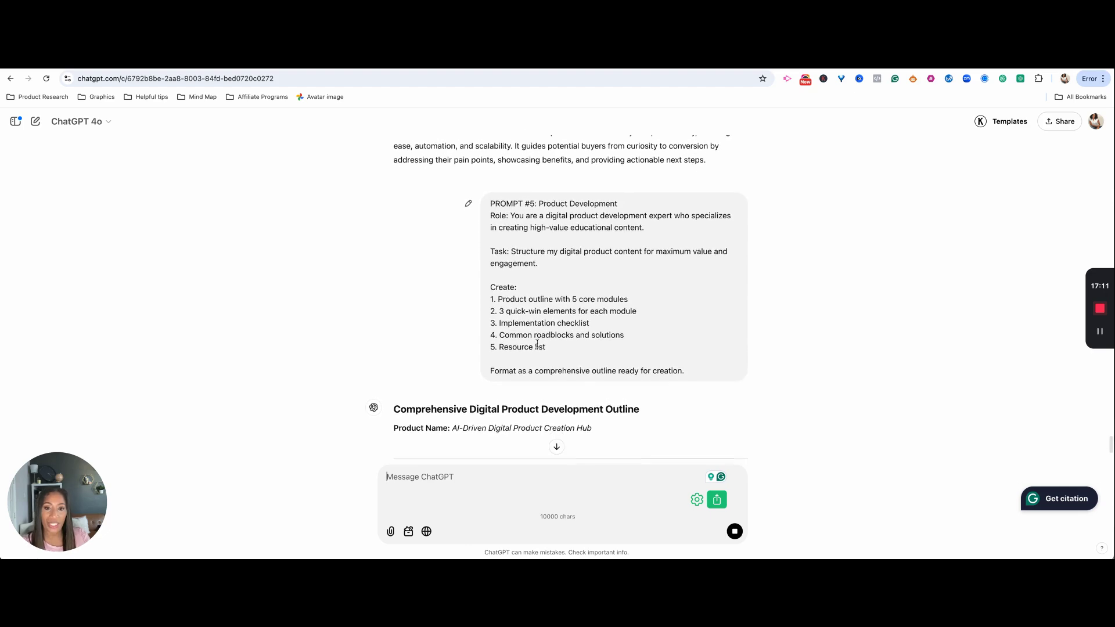
{"action": "scroll", "coordinate": [537, 345], "scroll_direction": "down", "scroll_amount": 3}
{"action": "scroll", "coordinate": [538, 346], "scroll_direction": "up", "scroll_amount": 1}
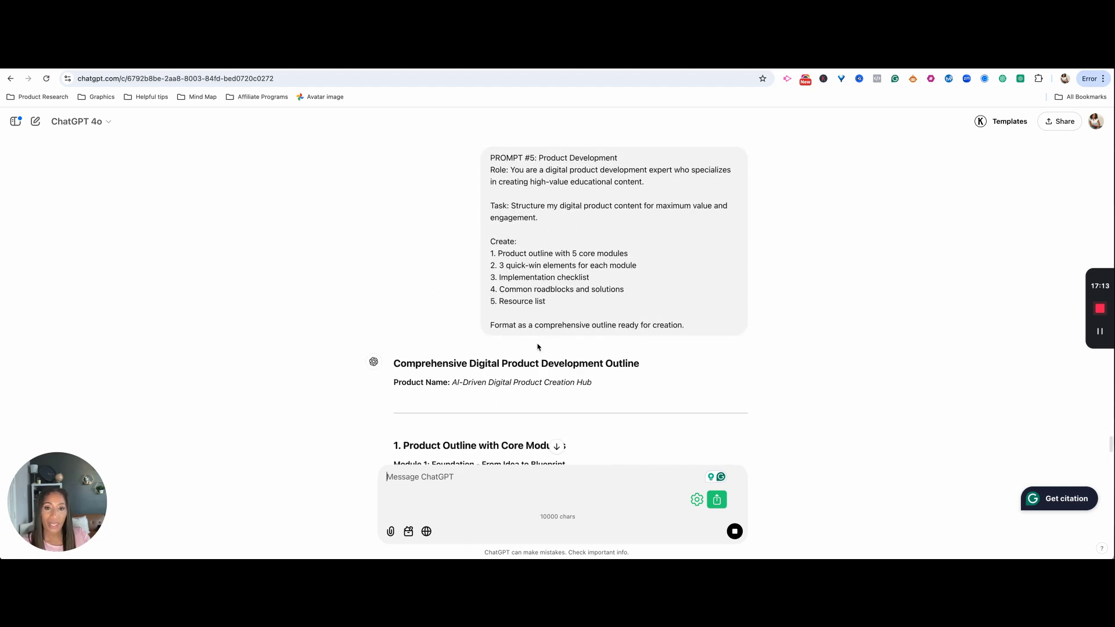
{"action": "scroll", "coordinate": [537, 346], "scroll_direction": "down", "scroll_amount": 4}
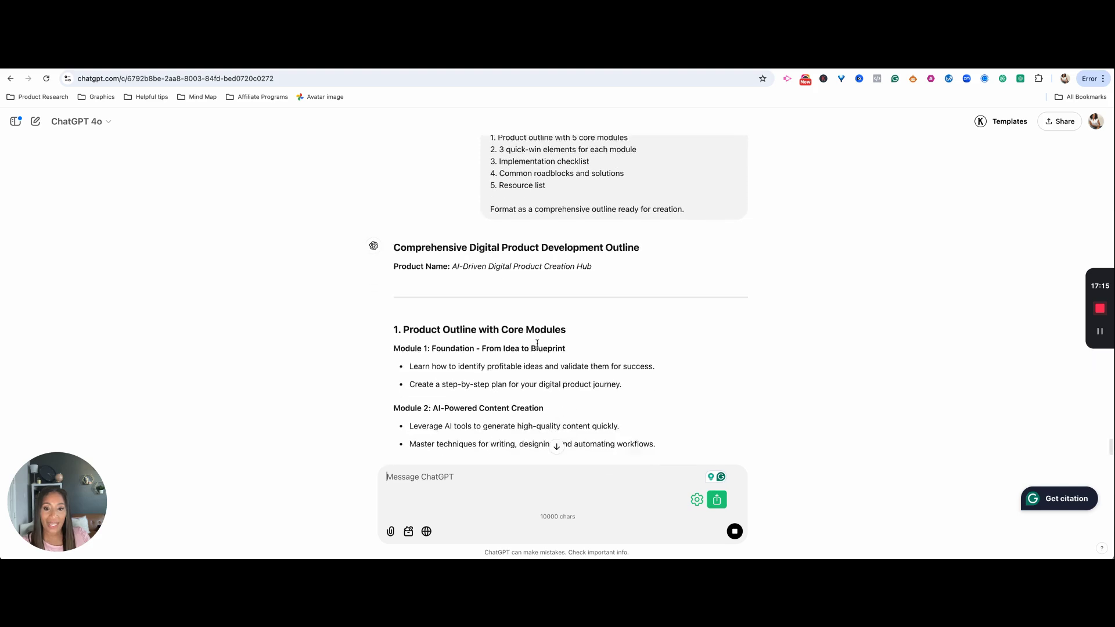
{"action": "scroll", "coordinate": [537, 344], "scroll_direction": "up", "scroll_amount": 4}
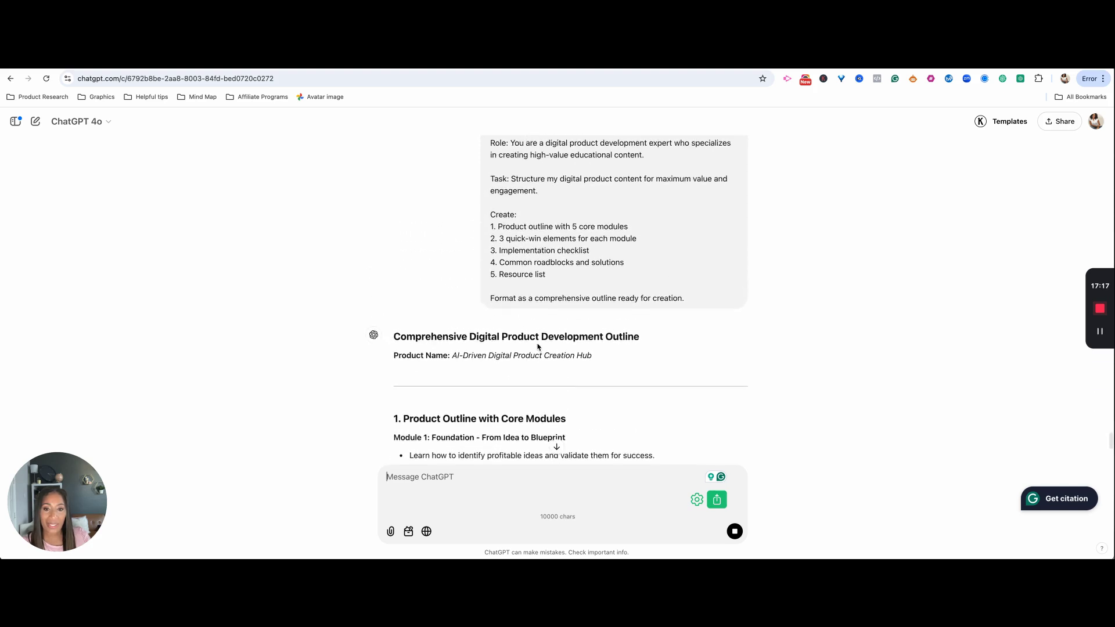
{"action": "scroll", "coordinate": [537, 346], "scroll_direction": "down", "scroll_amount": 1}
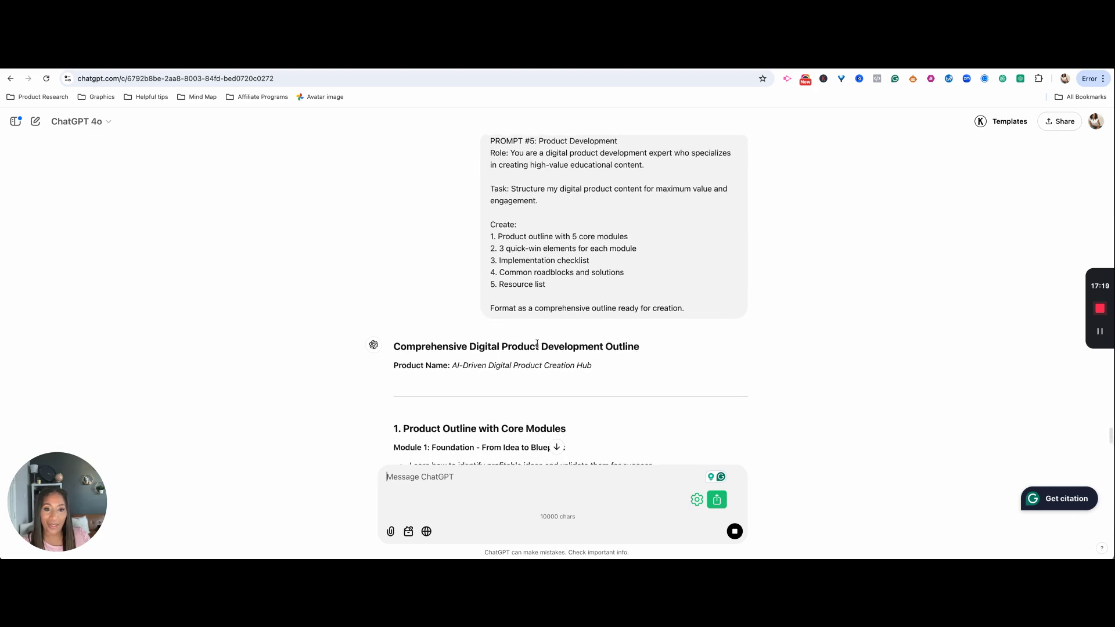
{"action": "scroll", "coordinate": [497, 233], "scroll_direction": "down", "scroll_amount": 7}
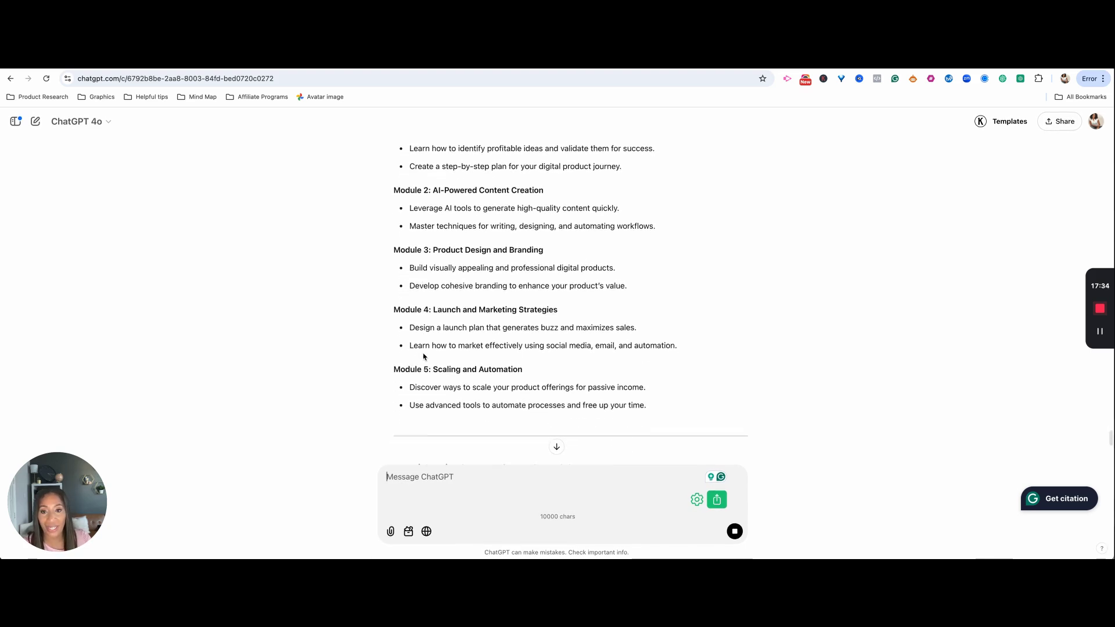
- Review the quick-win elements, implementation checklist, common roadblocks and solutions, and resource list in ChatGPT's product development outline
{"action": "scroll", "coordinate": [423, 356], "scroll_direction": "up", "scroll_amount": 4}
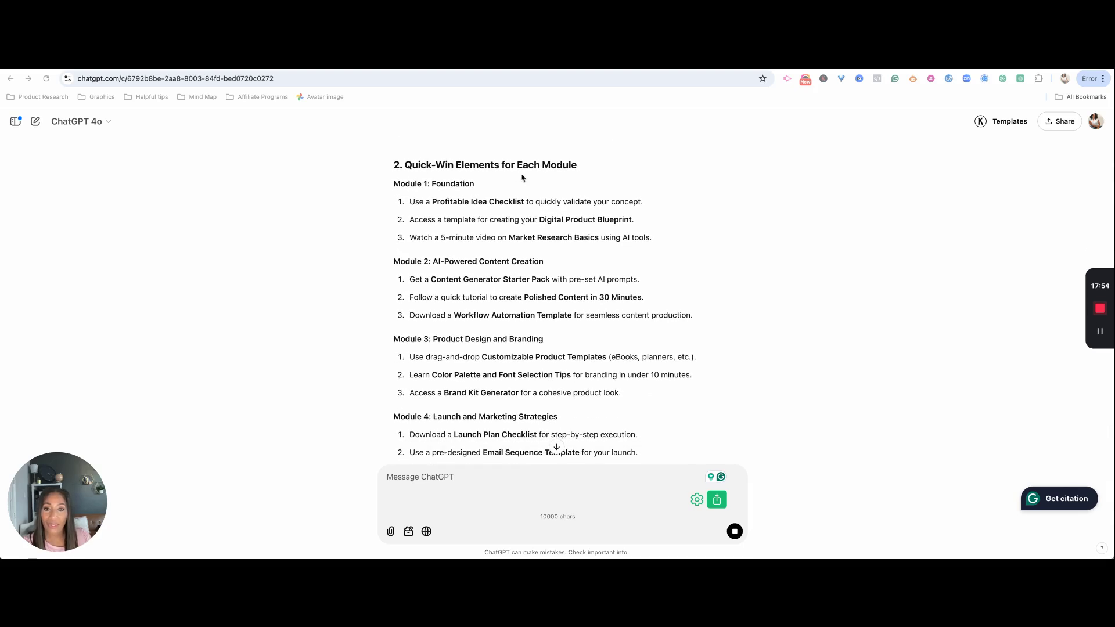
{"action": "scroll", "coordinate": [522, 177], "scroll_direction": "up", "scroll_amount": 10}
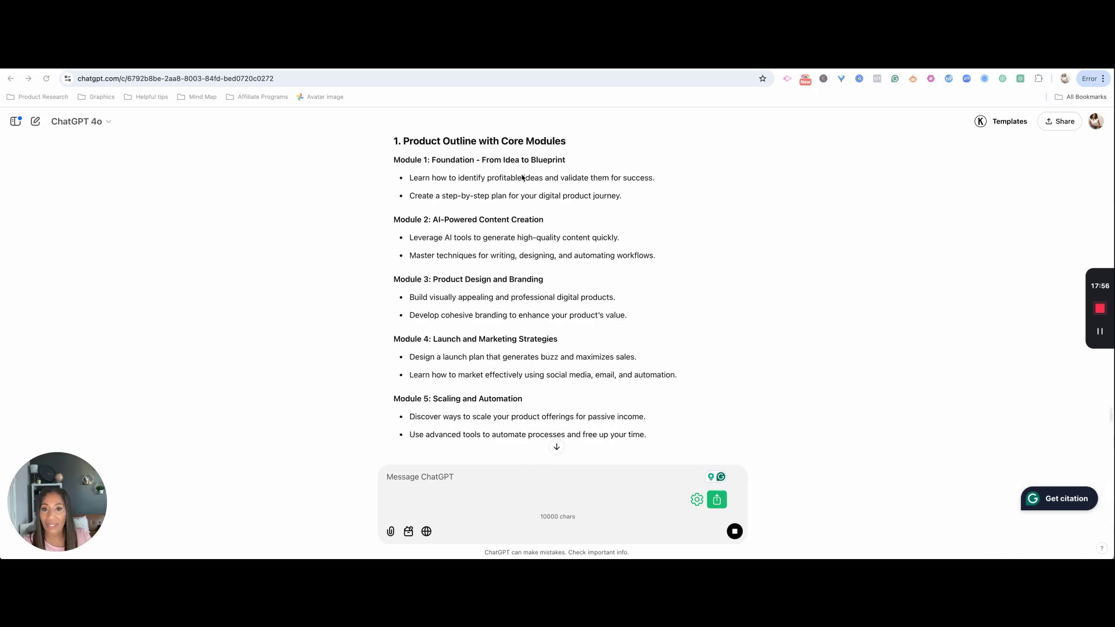
{"action": "scroll", "coordinate": [522, 178], "scroll_direction": "down", "scroll_amount": 2}
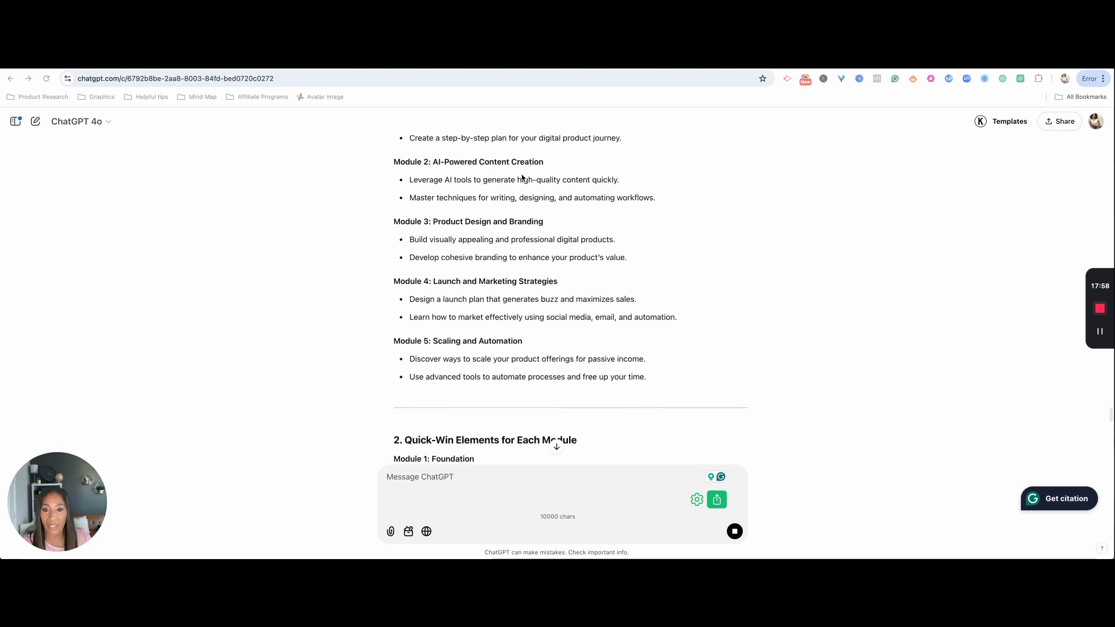
{"action": "scroll", "coordinate": [522, 177], "scroll_direction": "down", "scroll_amount": 12}
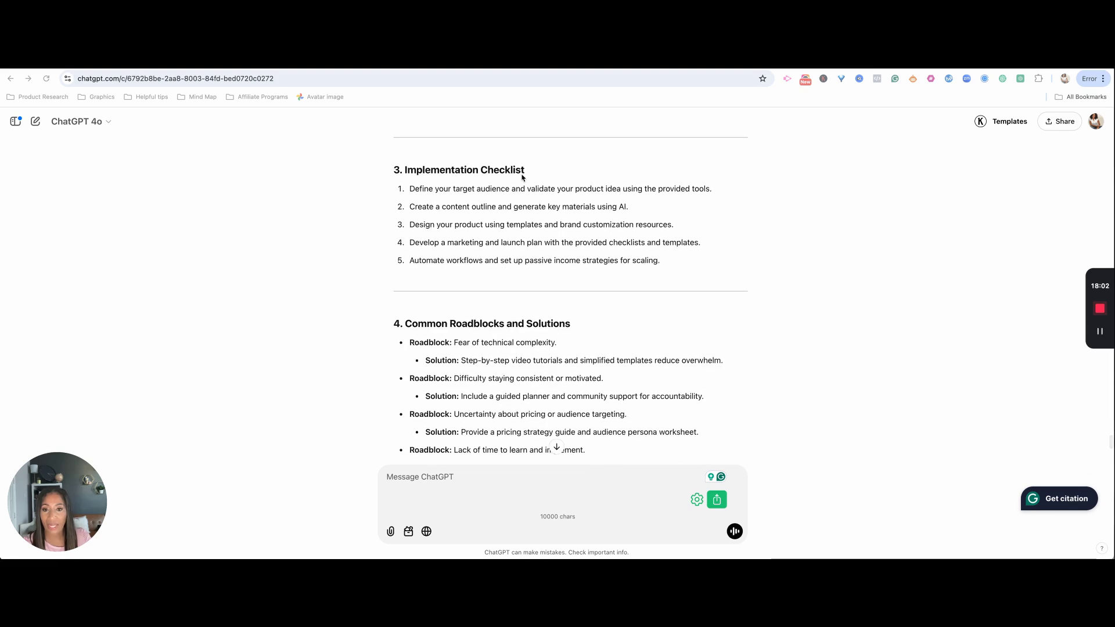
{"action": "scroll", "coordinate": [522, 178], "scroll_direction": "down", "scroll_amount": 5}
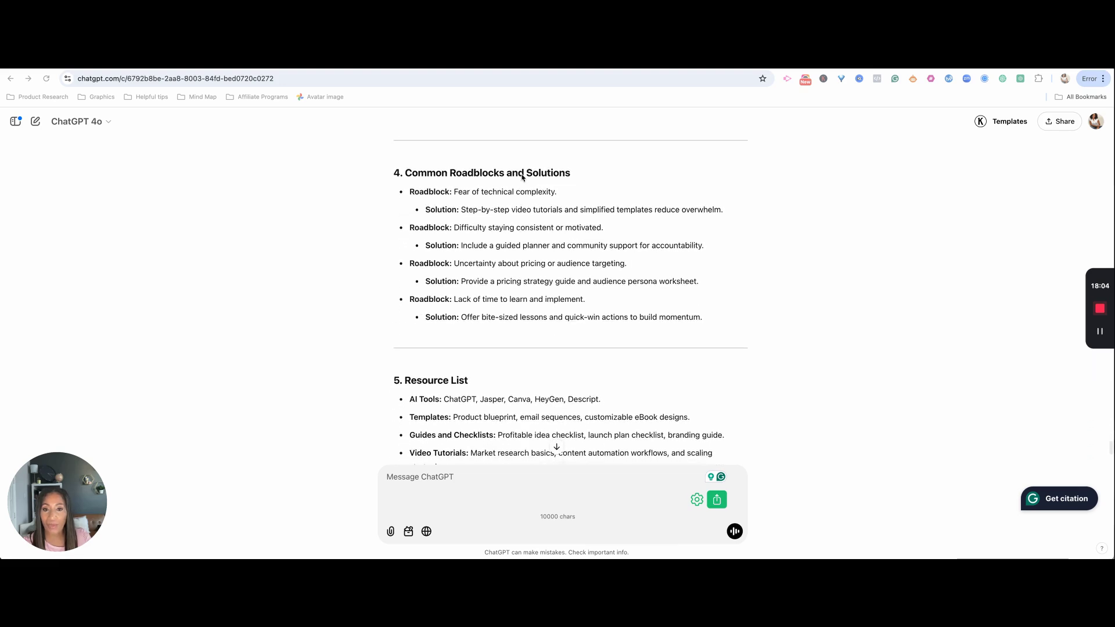
{"action": "scroll", "coordinate": [522, 178], "scroll_direction": "down", "scroll_amount": 7}
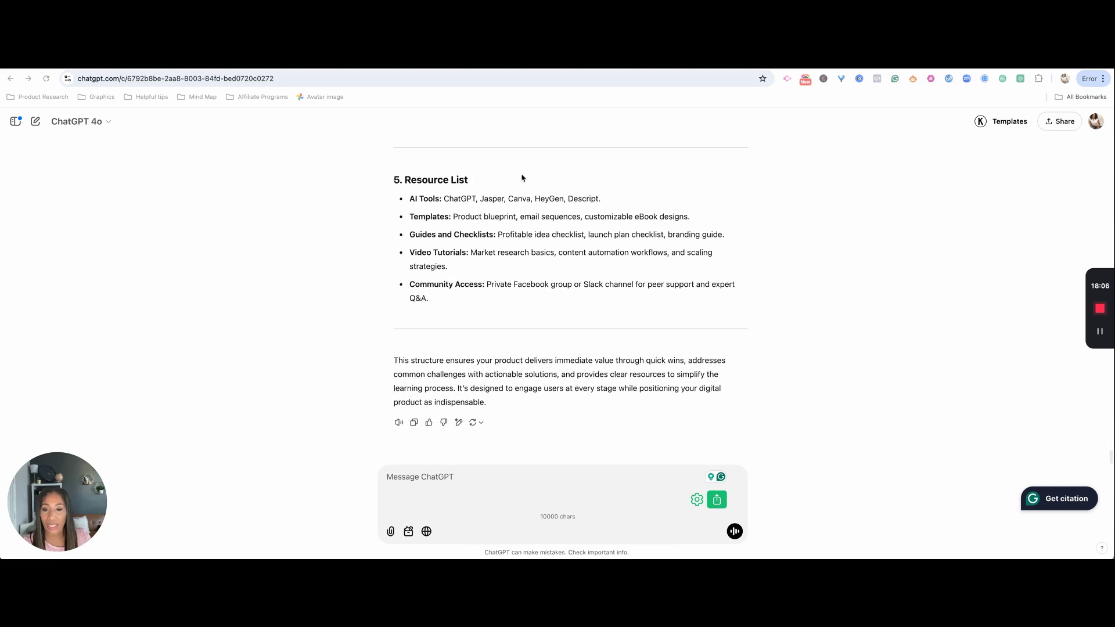
- Submit the sales system prompt in ChatGPT, requesting a 5-email sequence, thank you page content, delivery automation setup, follow-up sequence and upsell opportunity points
{"action": "left_click", "coordinate": [410, 478]}
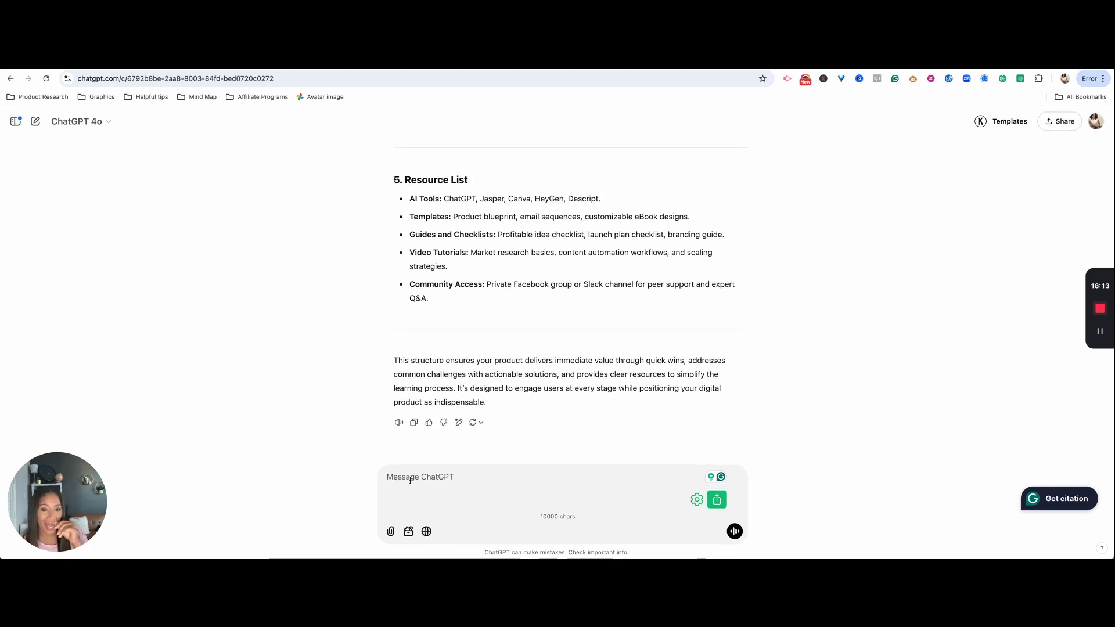
{"action": "scroll", "coordinate": [456, 394], "scroll_direction": "up", "scroll_amount": 5}
{"action": "scroll", "coordinate": [455, 394], "scroll_direction": "up", "scroll_amount": 6}
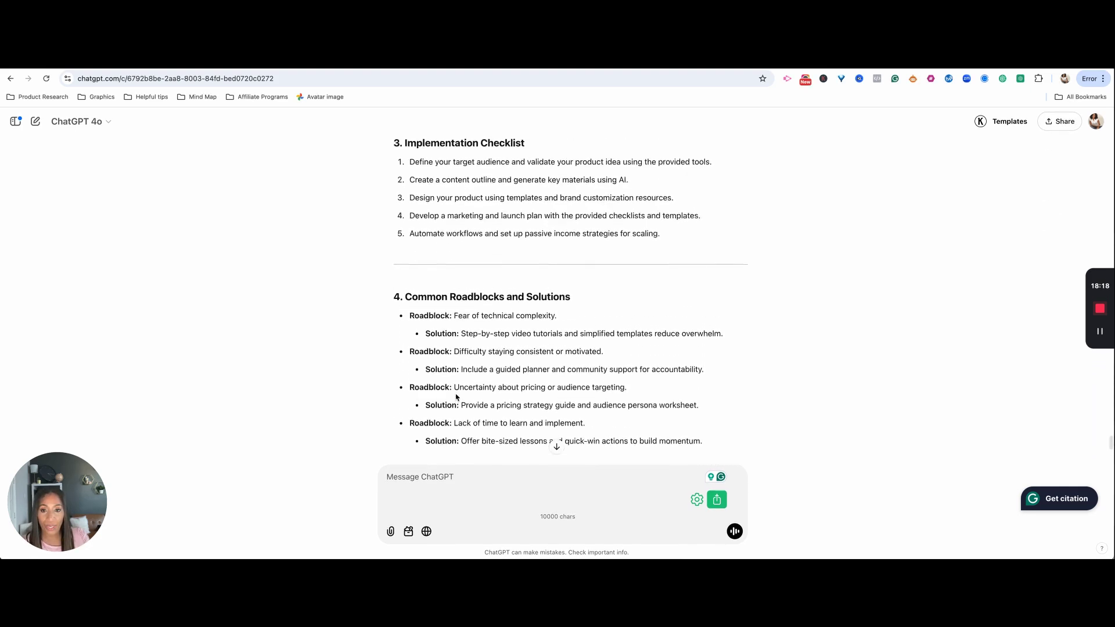
{"action": "scroll", "coordinate": [456, 398], "scroll_direction": "down", "scroll_amount": 9}
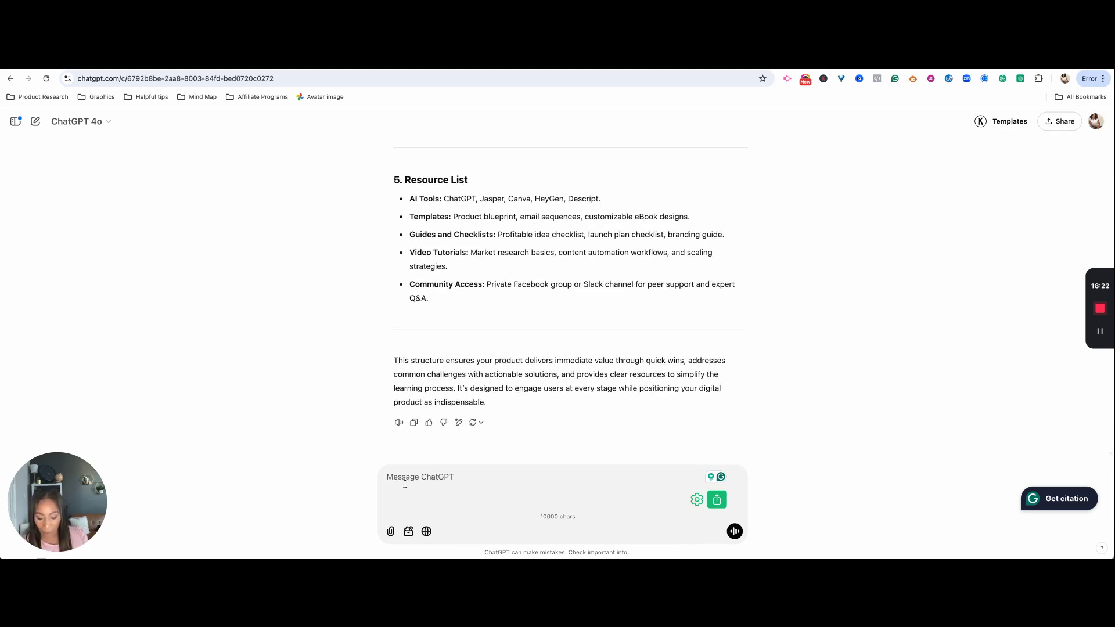
{"action": "key", "text": "super+v"}
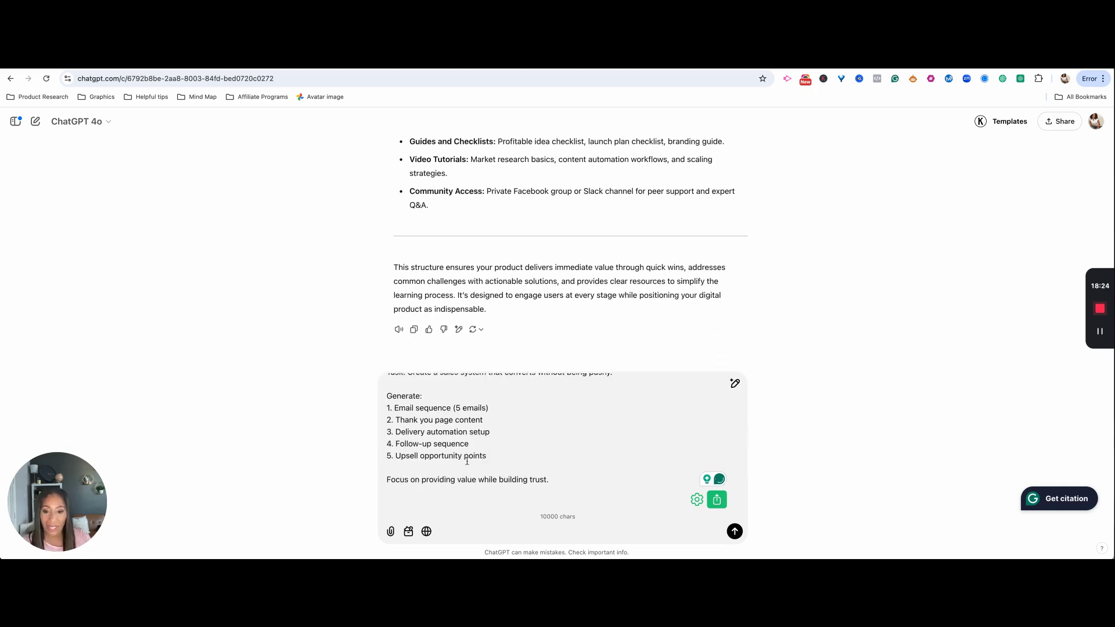
{"action": "scroll", "coordinate": [420, 453], "scroll_direction": "up", "scroll_amount": 2}
{"action": "key", "text": "Return"}
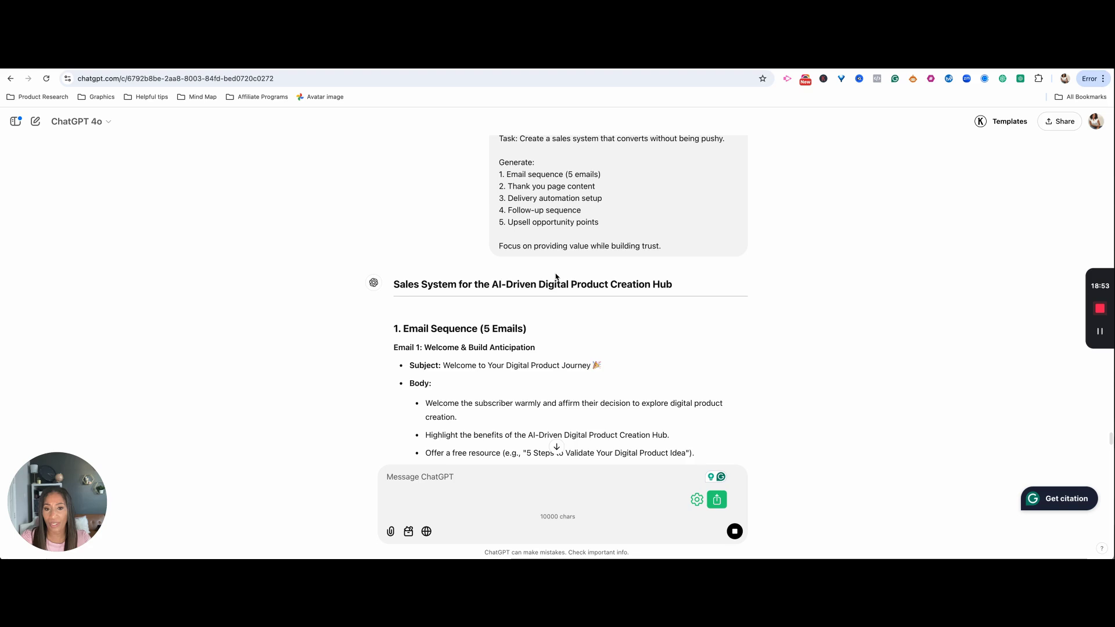
- Review the first emails in ChatGPT's sales system, from the welcome message to the problem-and-solution email
{"action": "scroll", "coordinate": [556, 277], "scroll_direction": "down", "scroll_amount": 1}
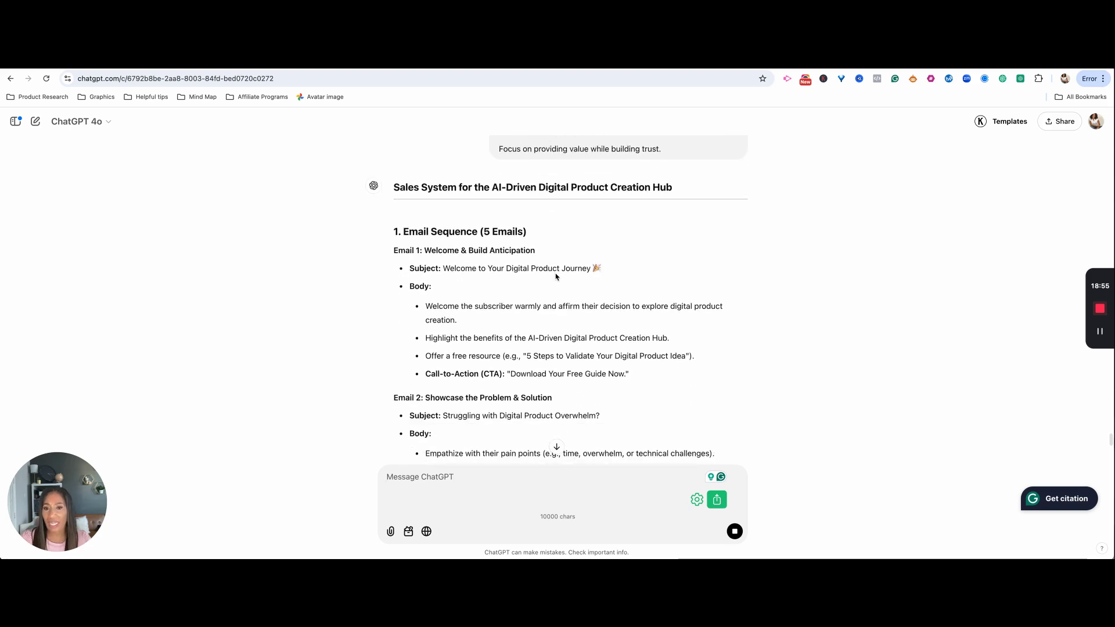
{"action": "scroll", "coordinate": [556, 276], "scroll_direction": "down", "scroll_amount": 1}
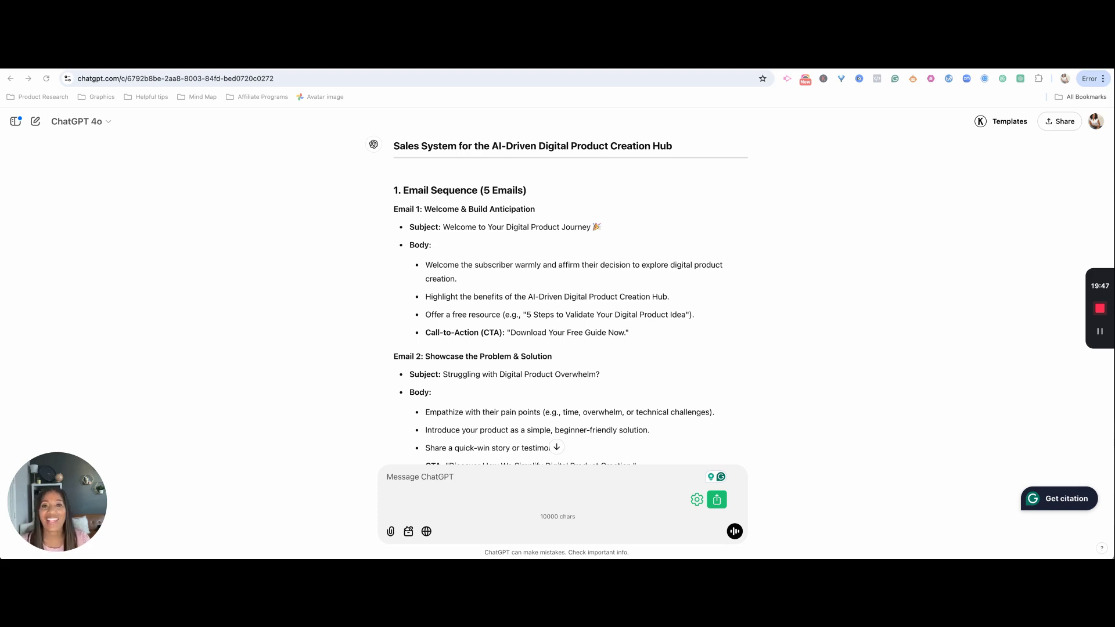
{"action": "scroll", "coordinate": [786, 322], "scroll_direction": "down", "scroll_amount": 1}
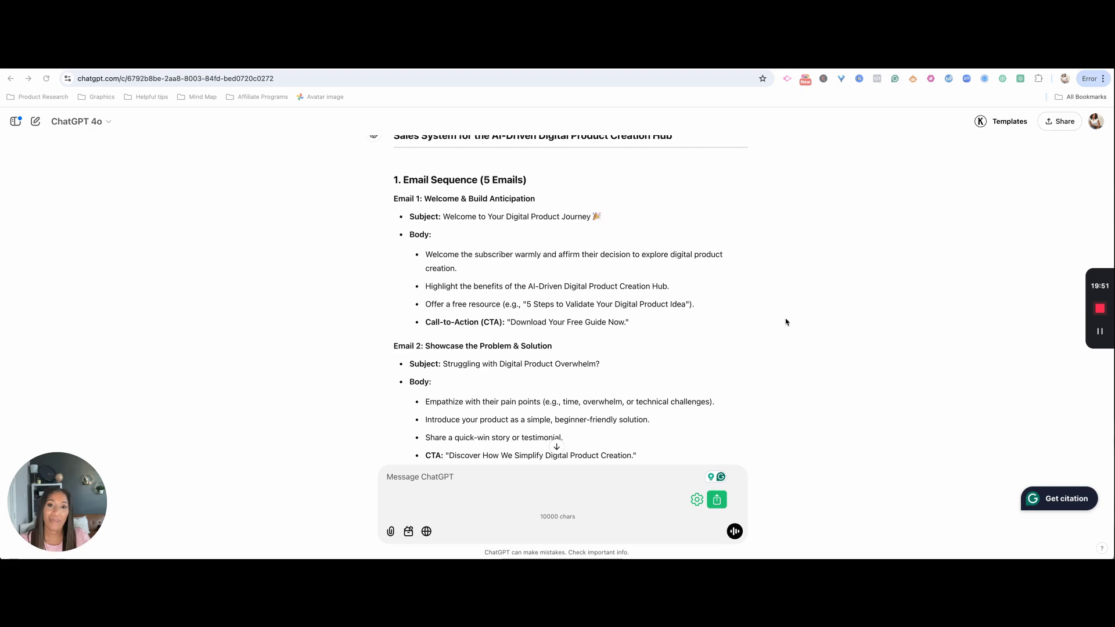
{"action": "scroll", "coordinate": [785, 322], "scroll_direction": "up", "scroll_amount": 5}
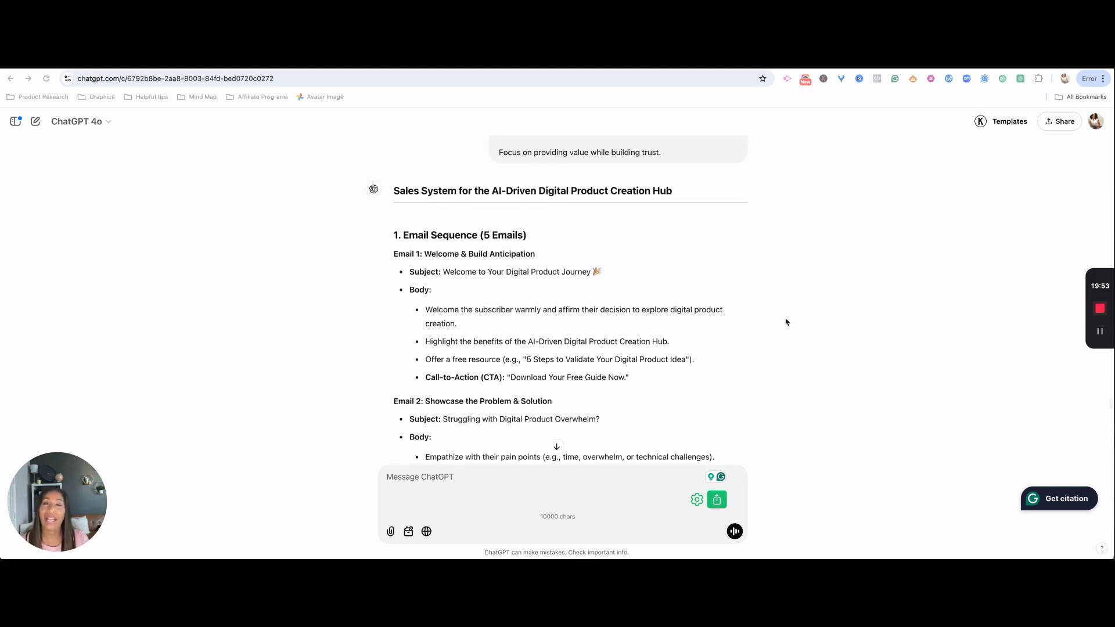
{"action": "scroll", "coordinate": [785, 321], "scroll_direction": "down", "scroll_amount": 3}
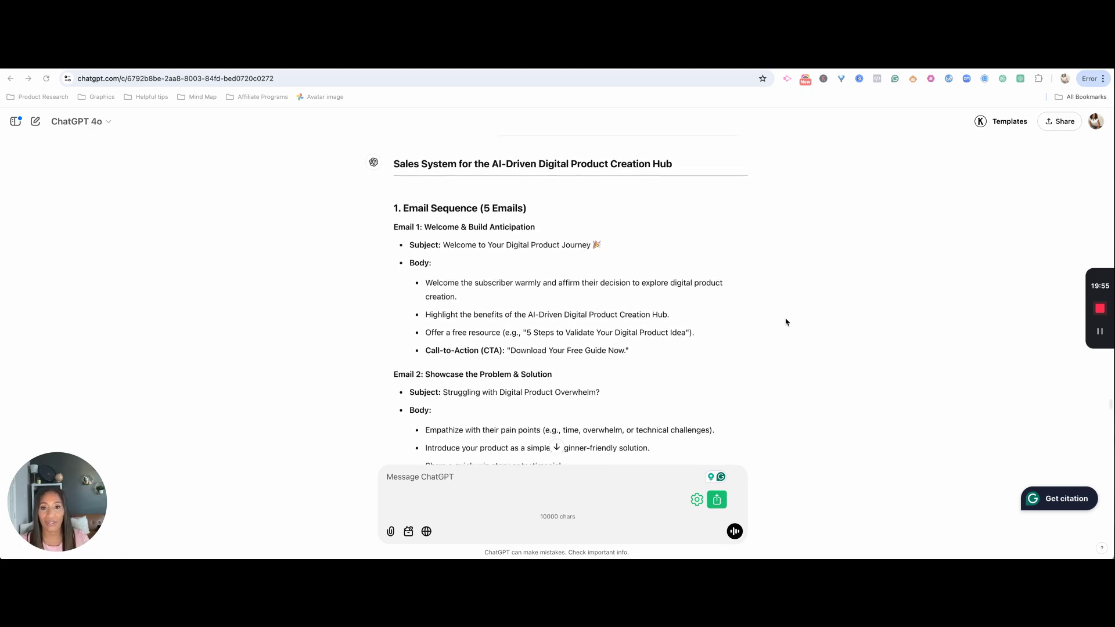
{"action": "scroll", "coordinate": [785, 322], "scroll_direction": "down", "scroll_amount": 2}
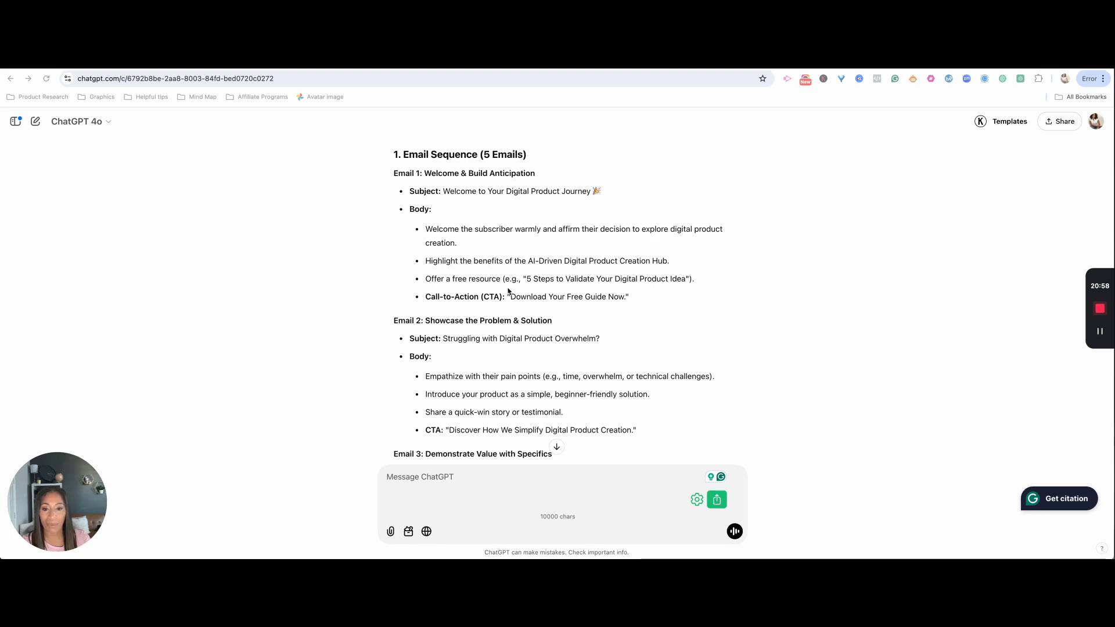
- Review the objection-handling and urgency emails and the thank you page content in ChatGPT's sales system
{"action": "scroll", "coordinate": [505, 267], "scroll_direction": "down", "scroll_amount": 10}
{"action": "scroll", "coordinate": [508, 291], "scroll_direction": "down", "scroll_amount": 2}
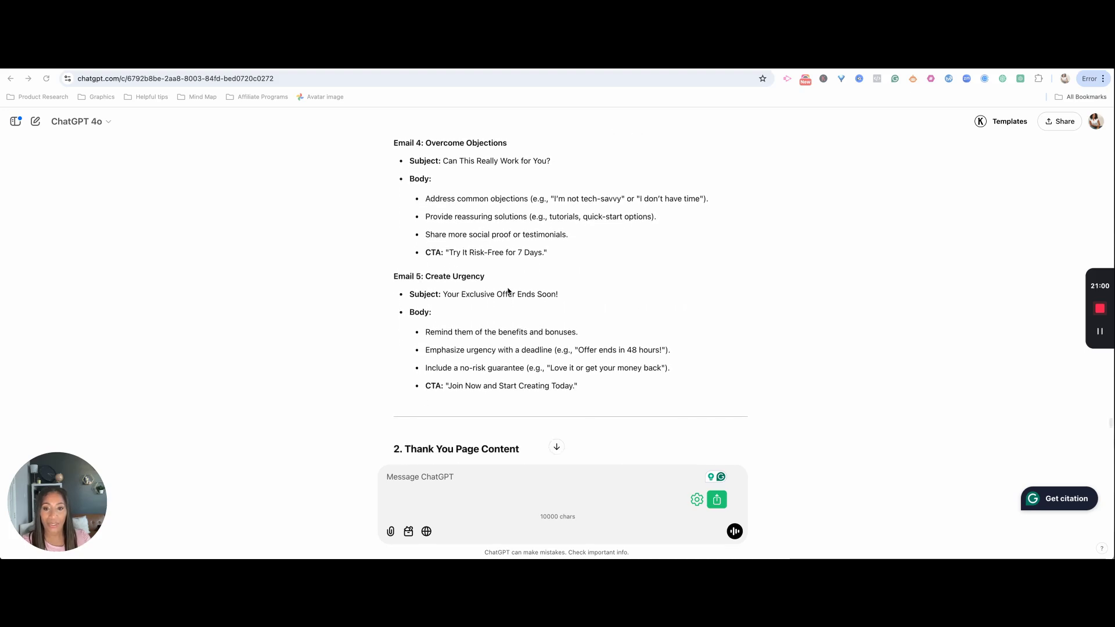
{"action": "scroll", "coordinate": [508, 291], "scroll_direction": "down", "scroll_amount": 2}
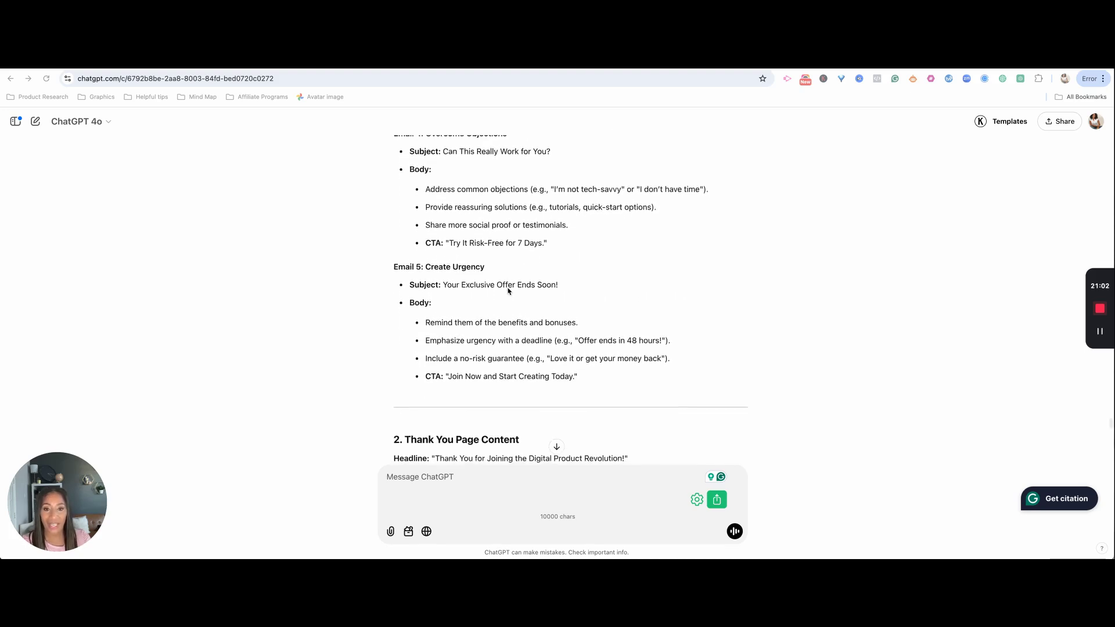
{"action": "scroll", "coordinate": [509, 290], "scroll_direction": "down", "scroll_amount": 2}
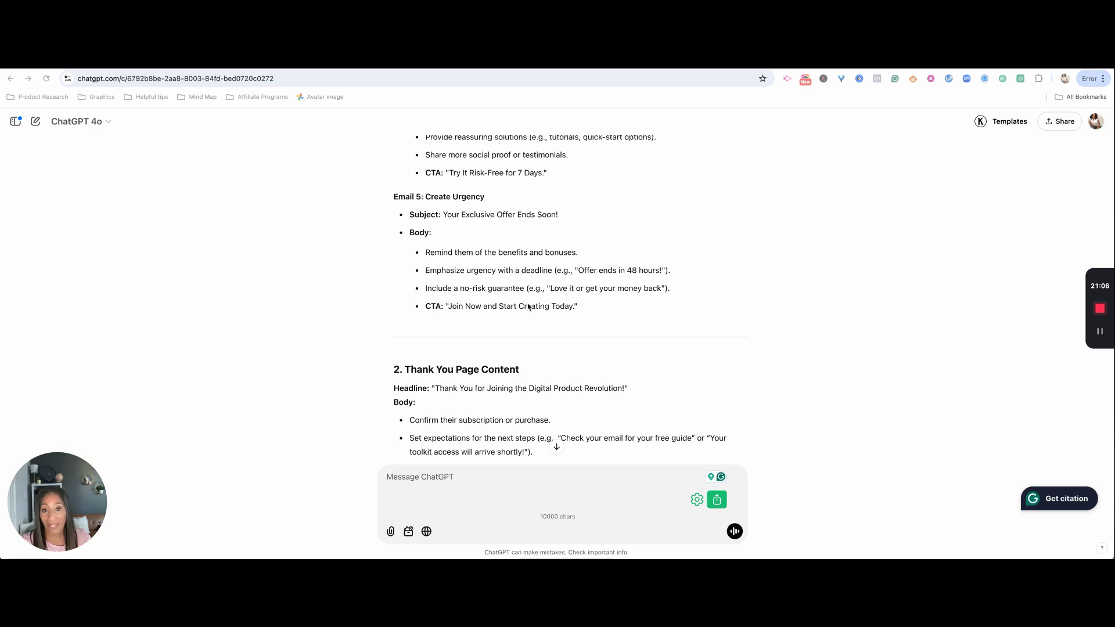
{"action": "scroll", "coordinate": [529, 306], "scroll_direction": "down", "scroll_amount": 5}
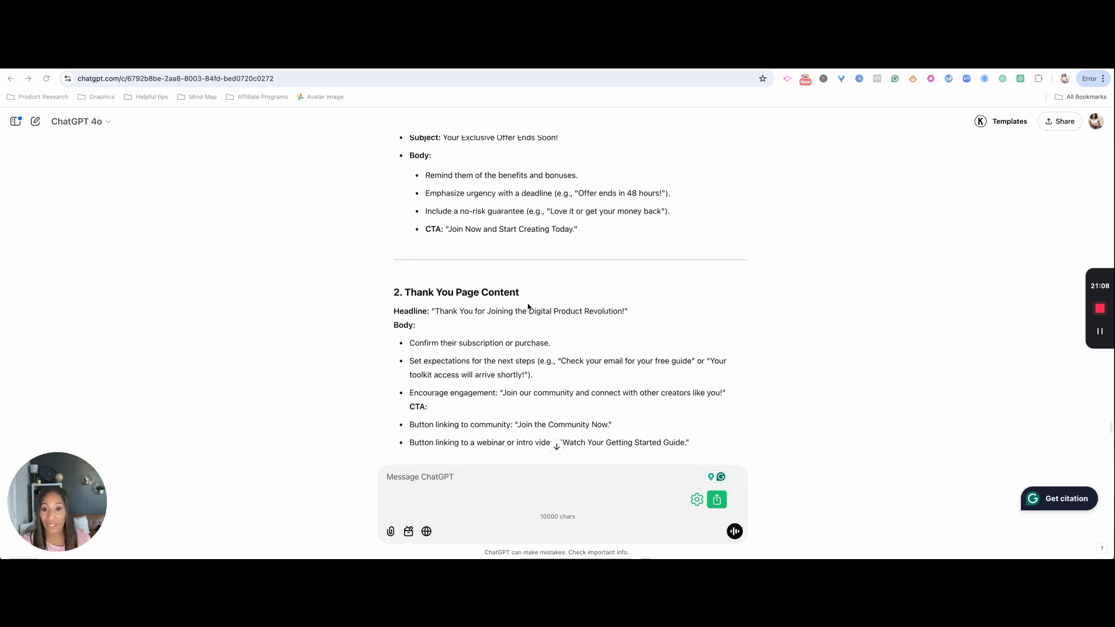
{"action": "scroll", "coordinate": [529, 306], "scroll_direction": "down", "scroll_amount": 3}
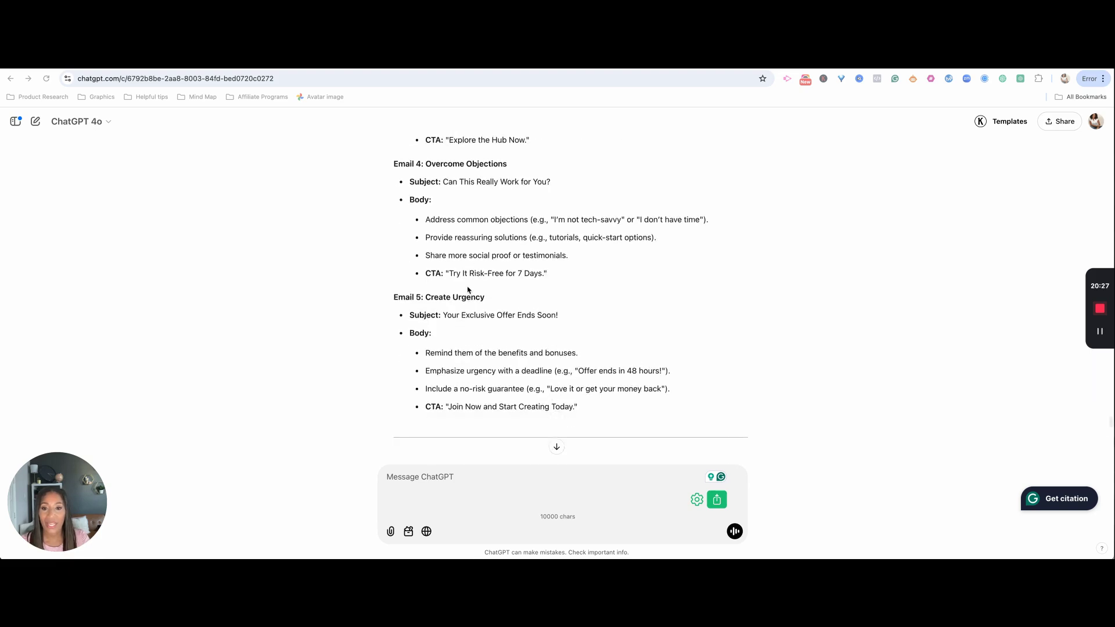
{"action": "scroll", "coordinate": [468, 291], "scroll_direction": "down", "scroll_amount": 5}
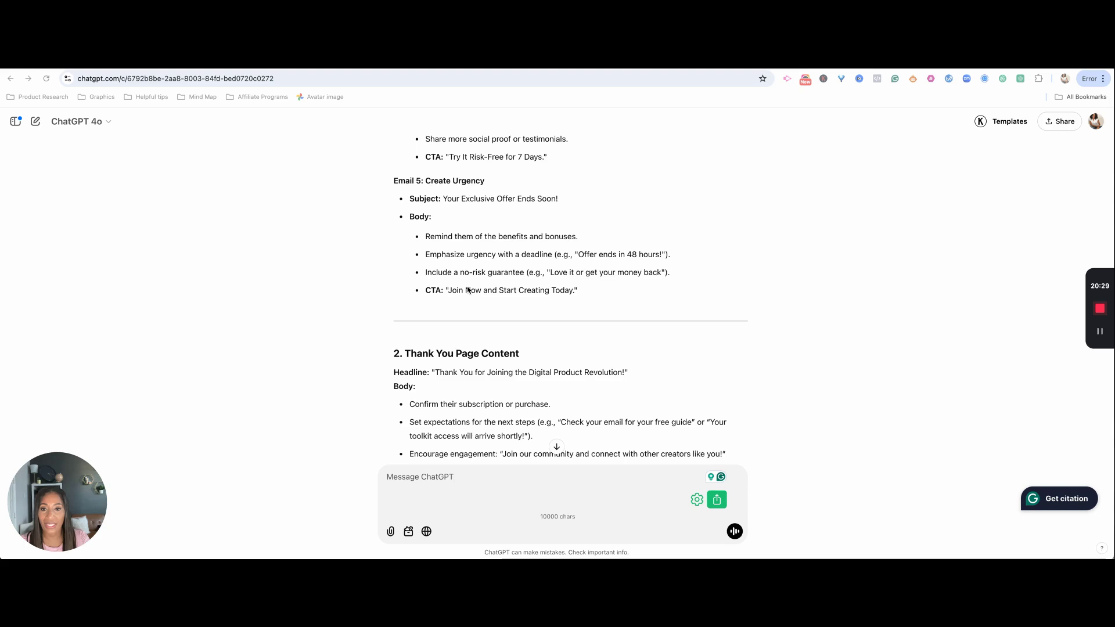
- Compare the PROMPT #6: Sales Automation request with the opening emails of ChatGPT's 5-email sequence
{"action": "scroll", "coordinate": [468, 289], "scroll_direction": "up", "scroll_amount": 5}
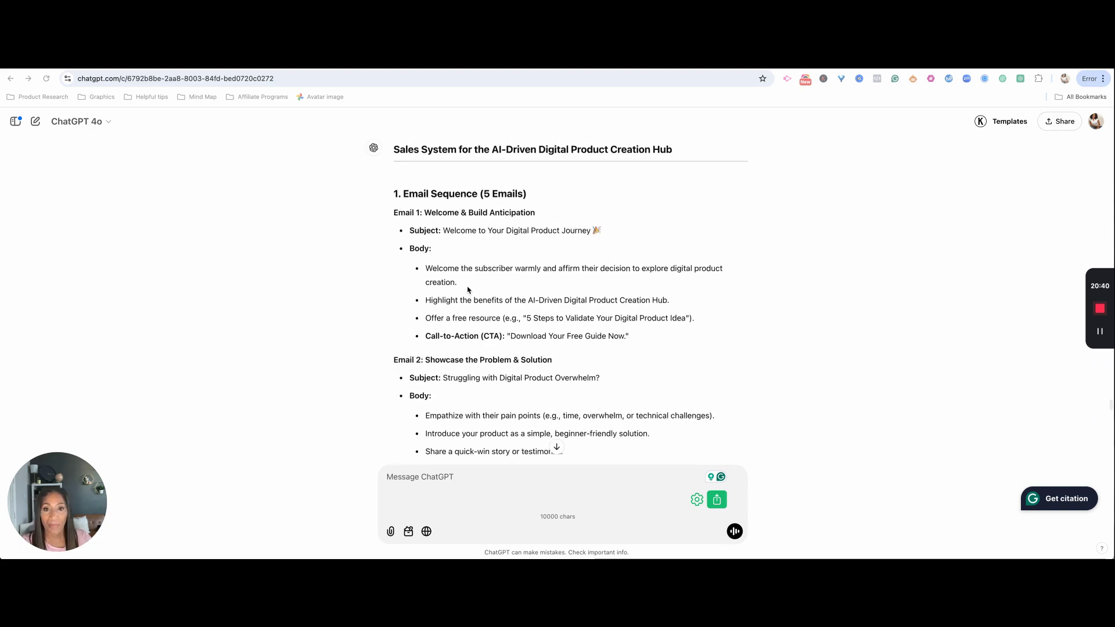
{"action": "scroll", "coordinate": [468, 290], "scroll_direction": "up", "scroll_amount": 3}
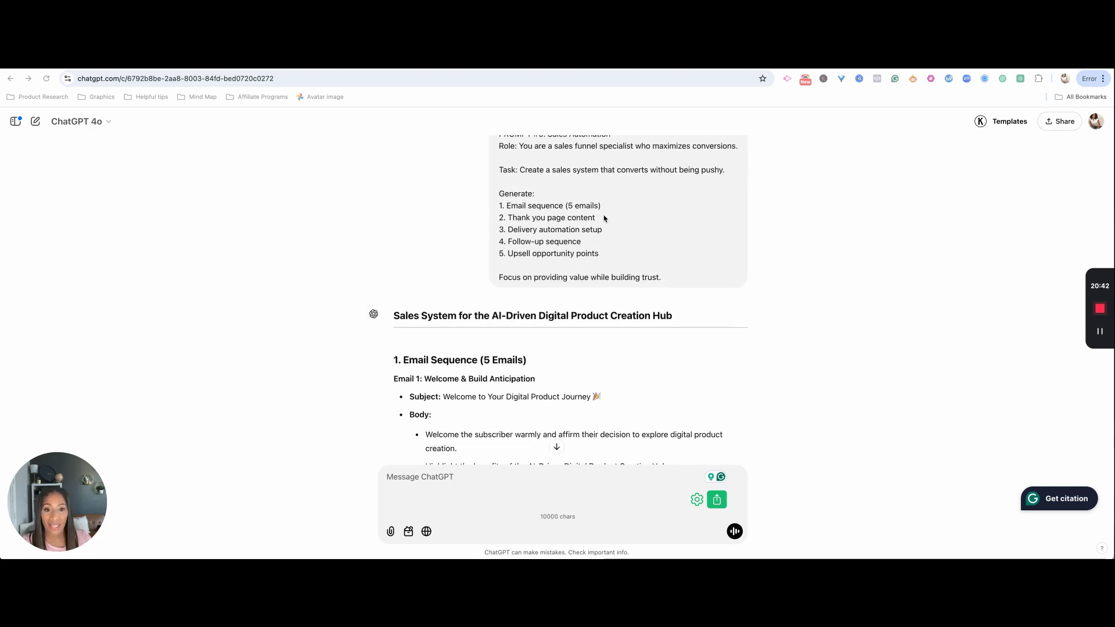
{"action": "scroll", "coordinate": [606, 219], "scroll_direction": "up", "scroll_amount": 2}
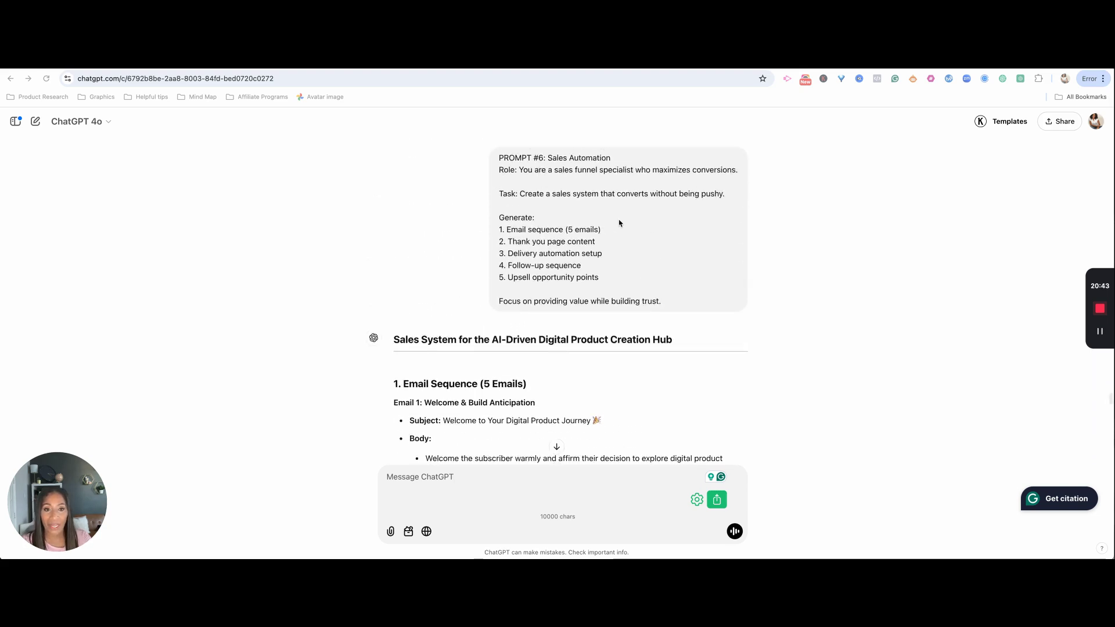
{"action": "scroll", "coordinate": [615, 223], "scroll_direction": "down", "scroll_amount": 3}
{"action": "scroll", "coordinate": [619, 223], "scroll_direction": "down", "scroll_amount": 5}
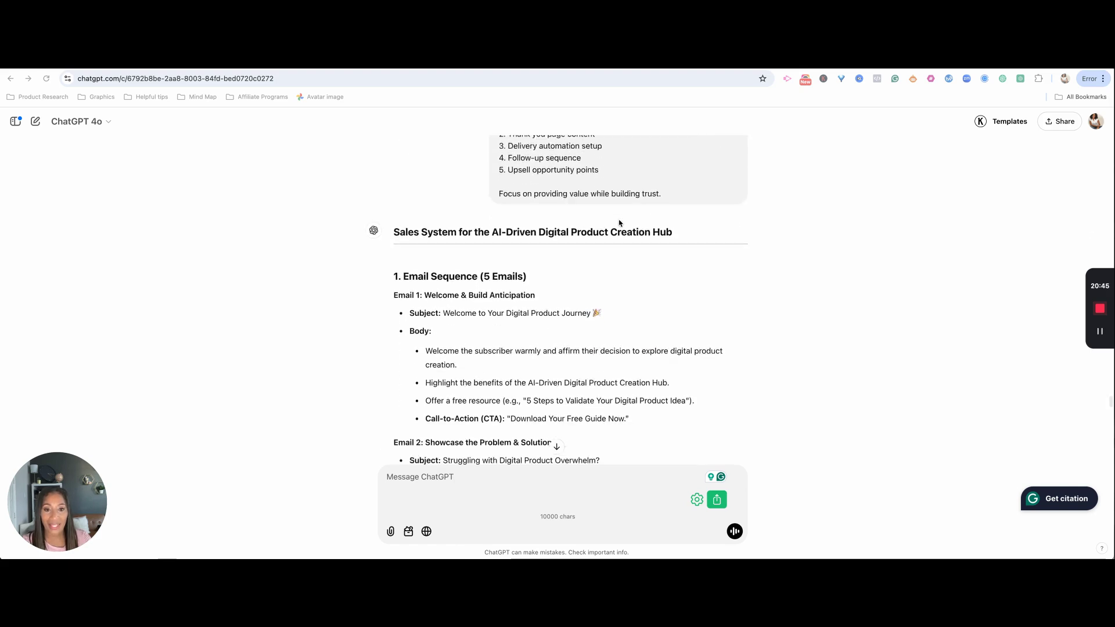
{"action": "scroll", "coordinate": [619, 223], "scroll_direction": "down", "scroll_amount": 1}
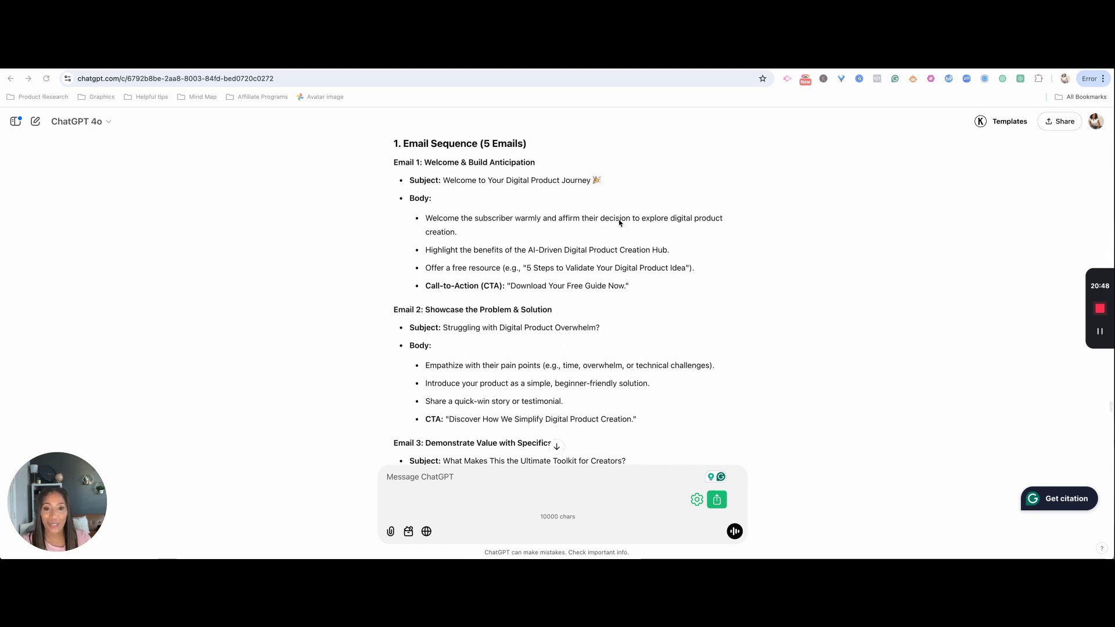
{"action": "scroll", "coordinate": [619, 223], "scroll_direction": "down", "scroll_amount": 2}
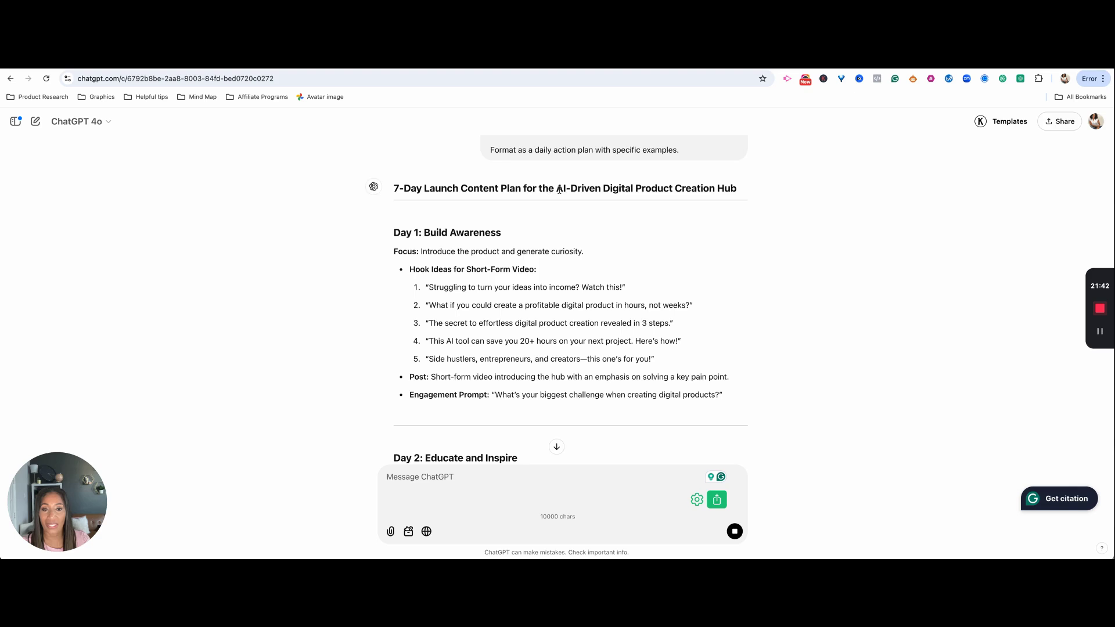
- Review the hooks, posts and engagement prompts for Day 1 through Day 6 of ChatGPT's 7-day launch content plan
{"action": "scroll", "coordinate": [529, 173], "scroll_direction": "up", "scroll_amount": 3}
{"action": "scroll", "coordinate": [458, 284], "scroll_direction": "down", "scroll_amount": 3}
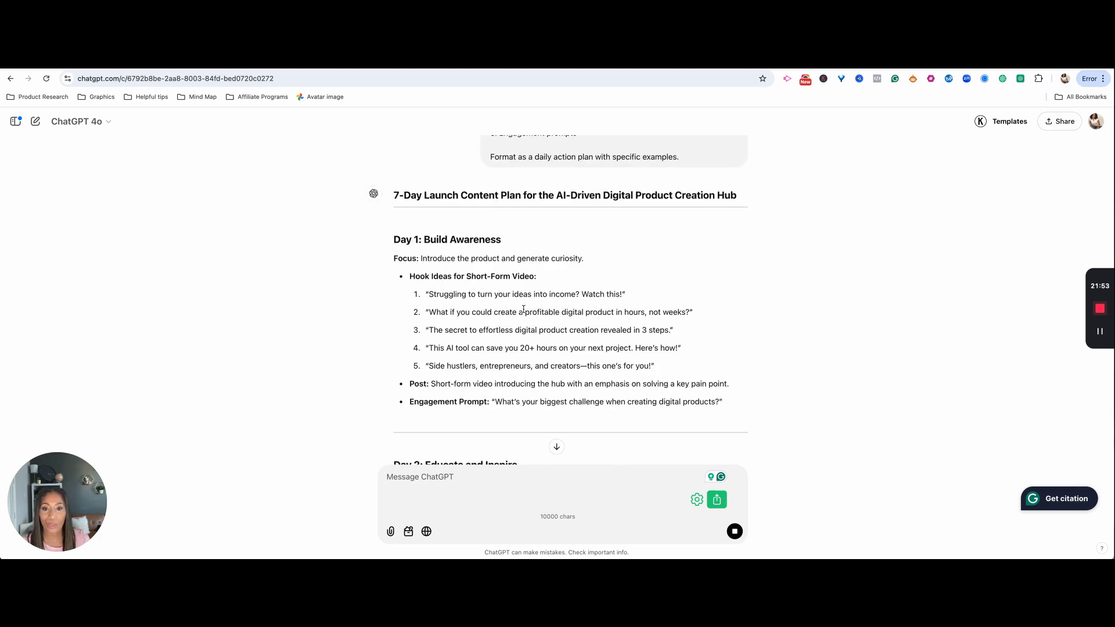
{"action": "scroll", "coordinate": [524, 310], "scroll_direction": "down", "scroll_amount": 3}
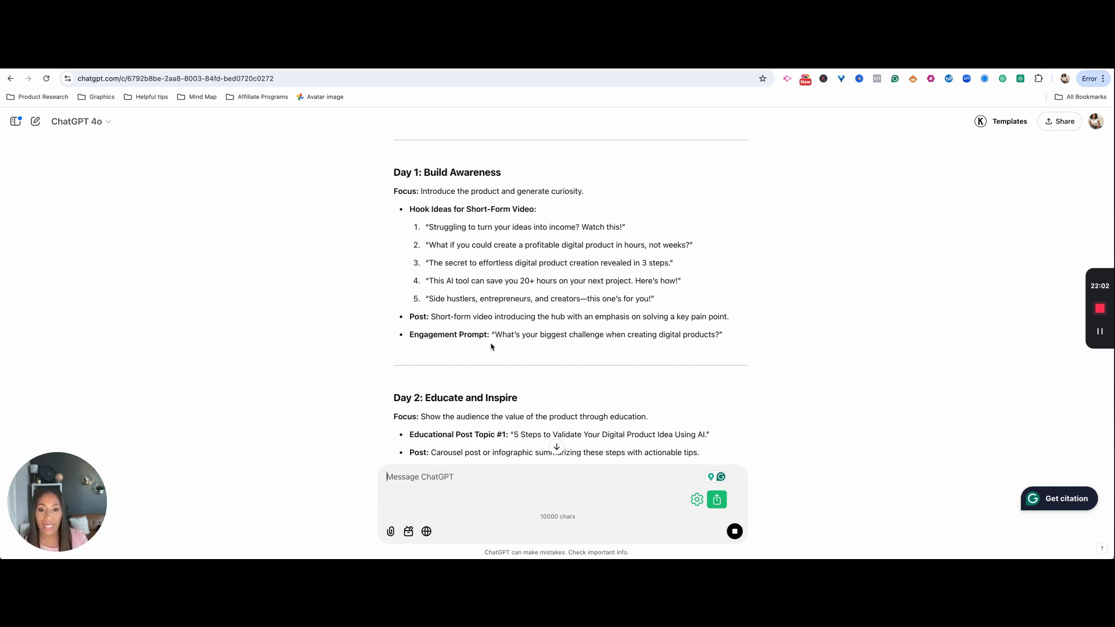
{"action": "scroll", "coordinate": [413, 229], "scroll_direction": "up", "scroll_amount": 2}
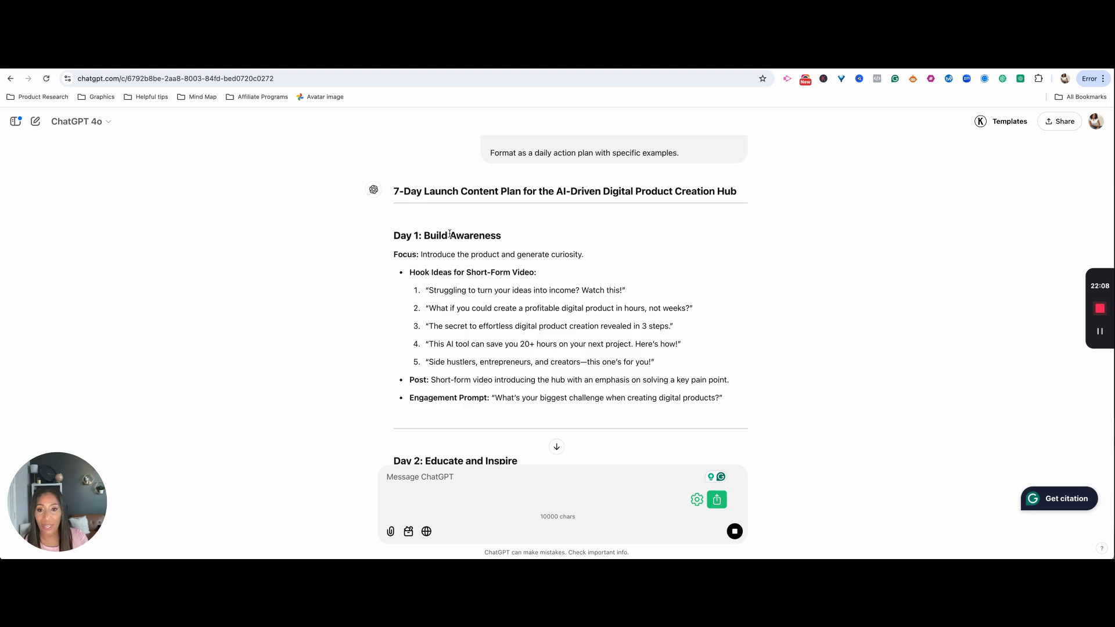
{"action": "scroll", "coordinate": [518, 348], "scroll_direction": "down", "scroll_amount": 5}
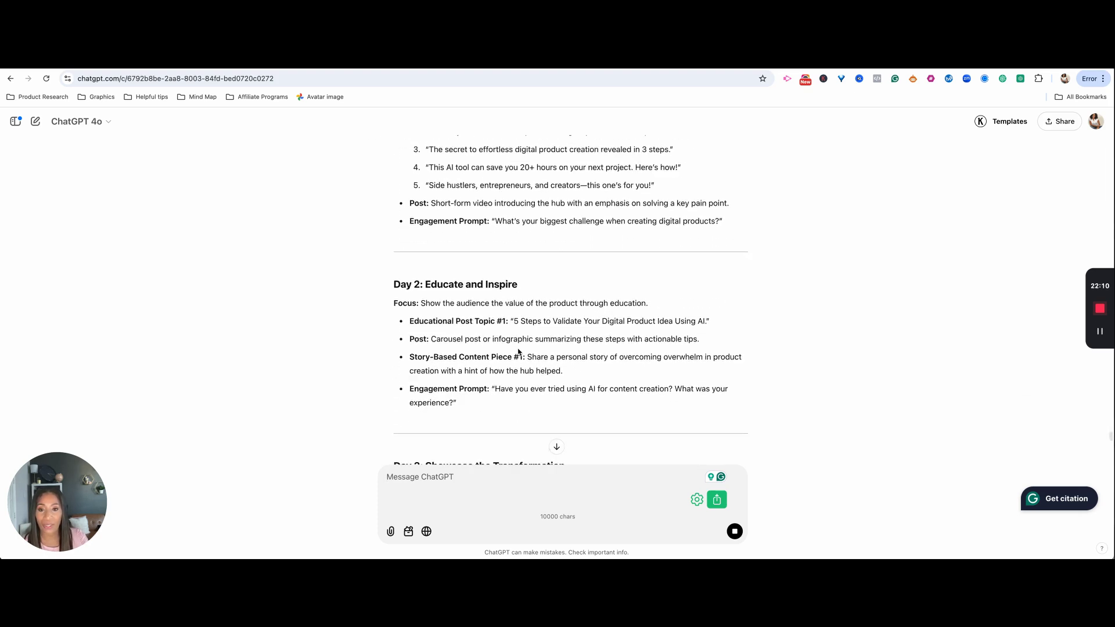
{"action": "scroll", "coordinate": [521, 354], "scroll_direction": "down", "scroll_amount": 5}
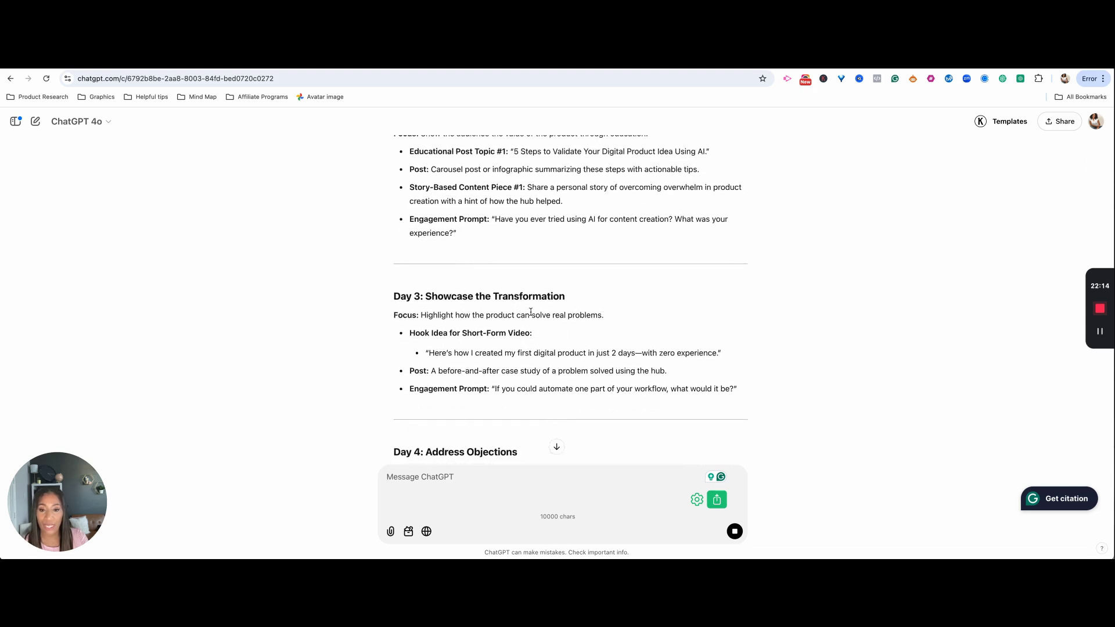
{"action": "scroll", "coordinate": [530, 311], "scroll_direction": "down", "scroll_amount": 5}
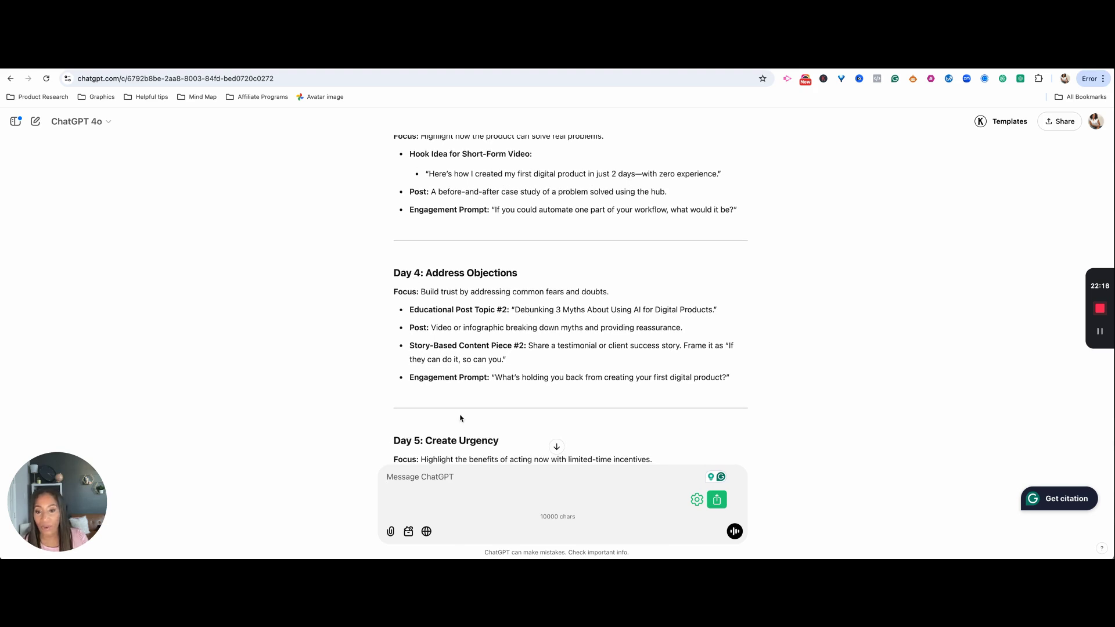
{"action": "scroll", "coordinate": [480, 441], "scroll_direction": "down", "scroll_amount": 1}
{"action": "scroll", "coordinate": [486, 332], "scroll_direction": "down", "scroll_amount": 2}
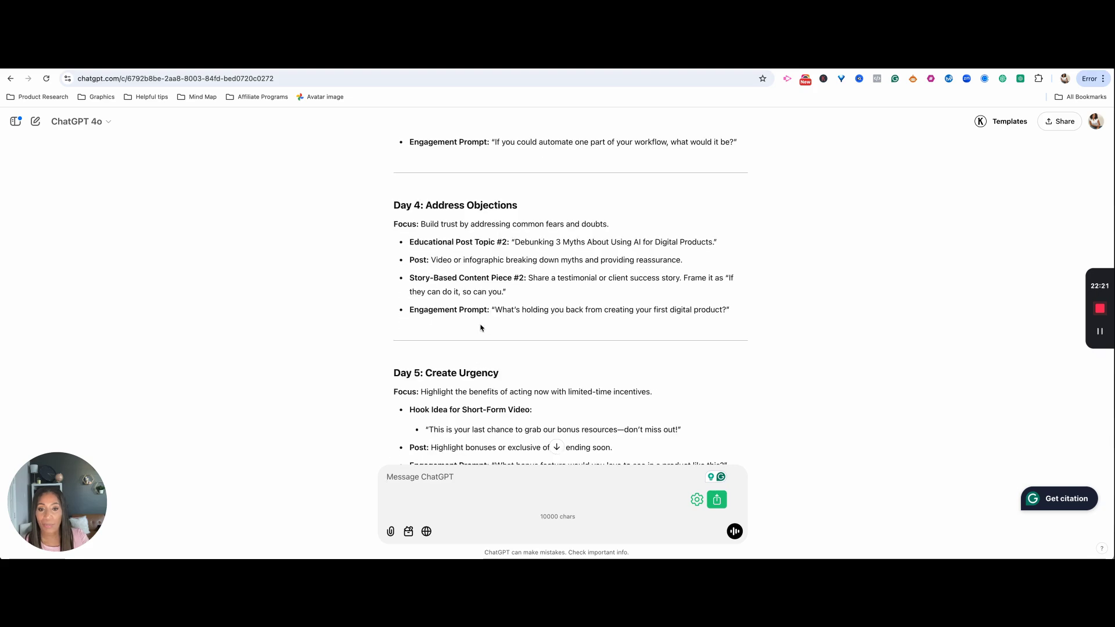
{"action": "scroll", "coordinate": [501, 281], "scroll_direction": "down", "scroll_amount": 6}
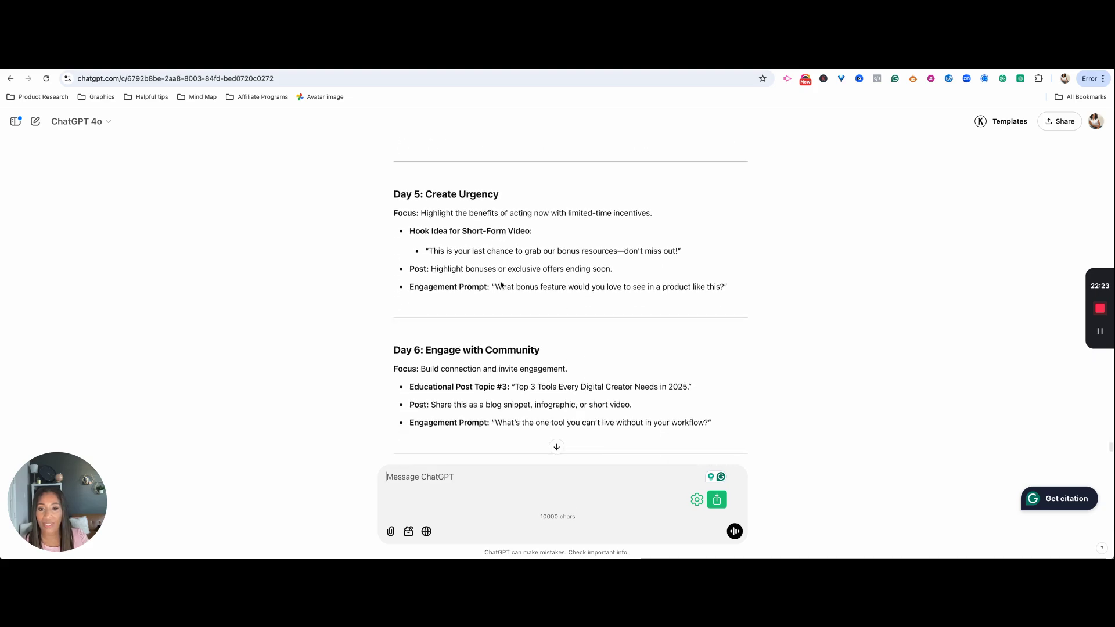
- Reread the launch content plan from its first days through Day 7: Celebrate and Close, including the Daily Posting Schedule
{"action": "scroll", "coordinate": [501, 281], "scroll_direction": "up", "scroll_amount": 8}
{"action": "scroll", "coordinate": [501, 281], "scroll_direction": "down", "scroll_amount": 12}
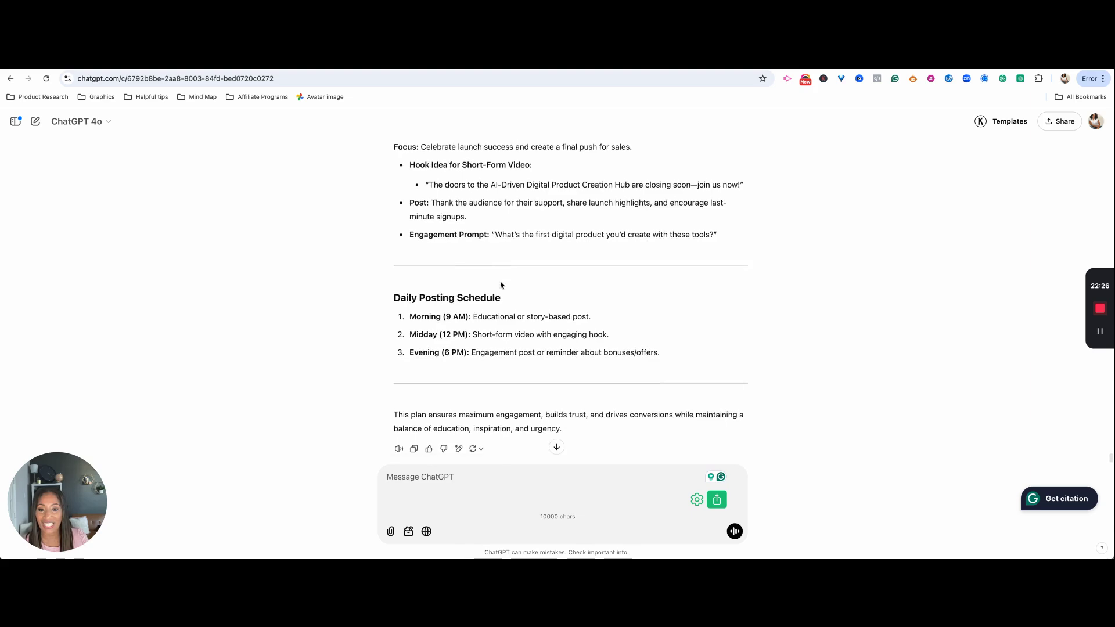
{"action": "scroll", "coordinate": [443, 280], "scroll_direction": "up", "scroll_amount": 4}
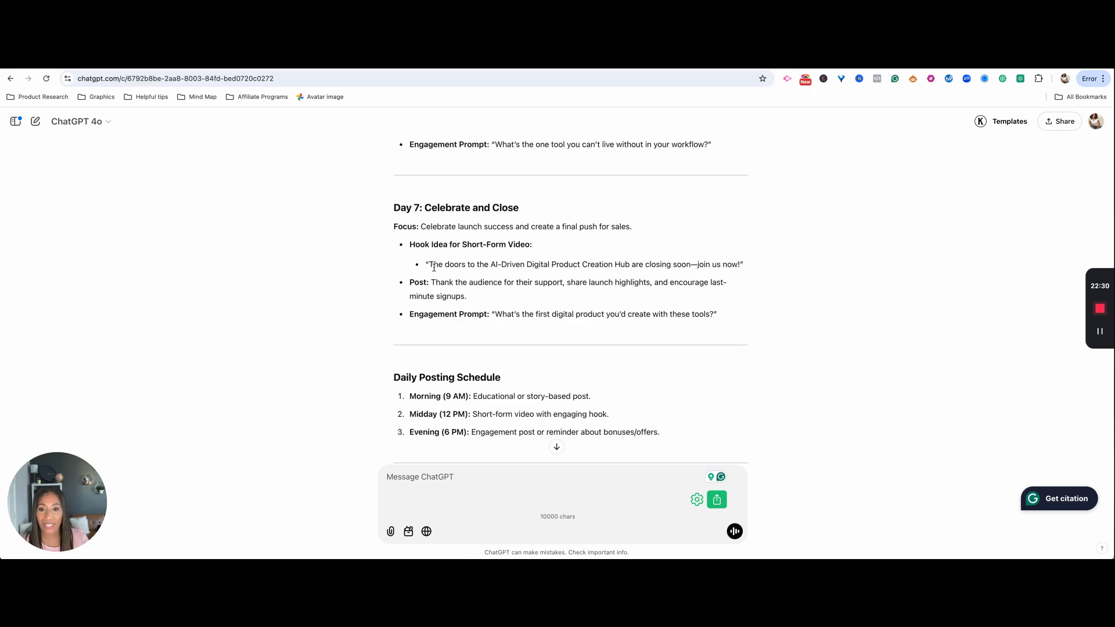
{"action": "scroll", "coordinate": [433, 267], "scroll_direction": "up", "scroll_amount": 15}
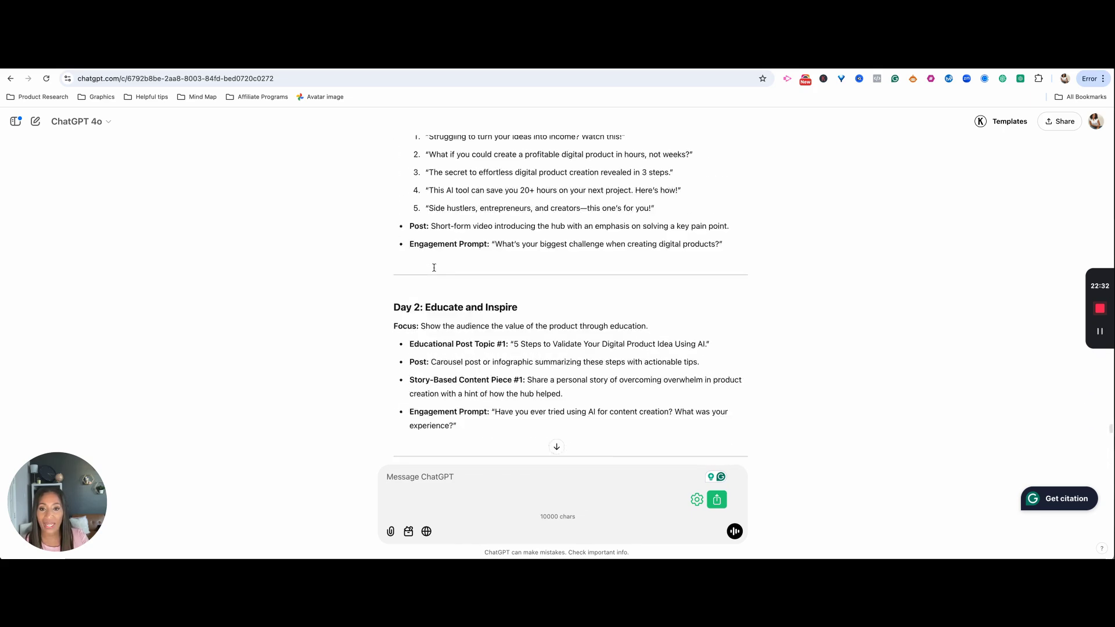
{"action": "scroll", "coordinate": [434, 268], "scroll_direction": "up", "scroll_amount": 3}
{"action": "scroll", "coordinate": [490, 327], "scroll_direction": "down", "scroll_amount": 10}
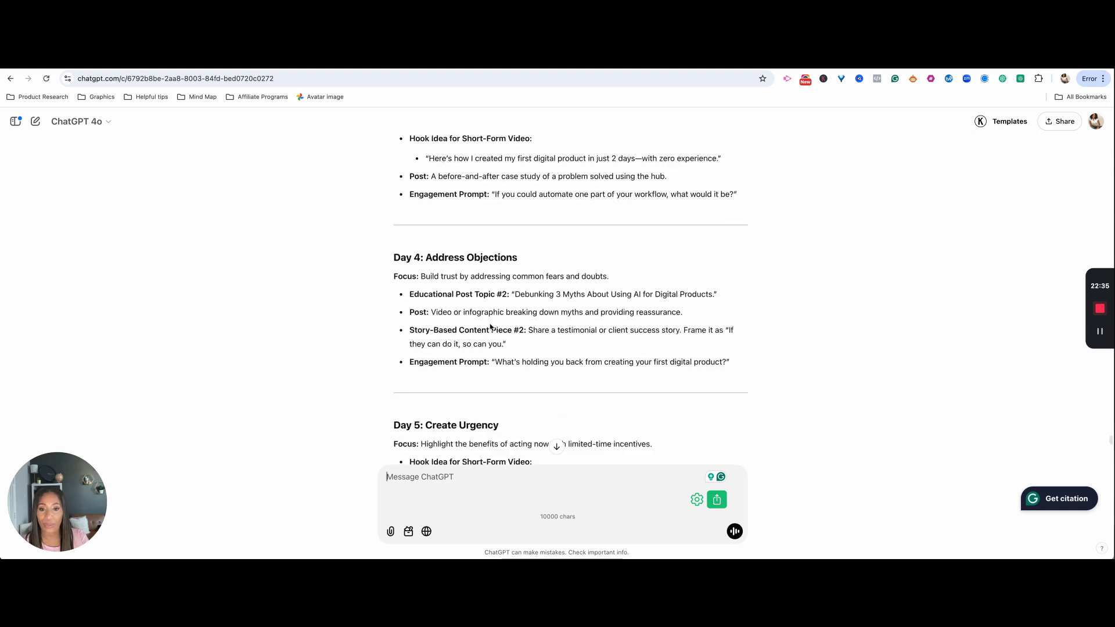
{"action": "scroll", "coordinate": [490, 327], "scroll_direction": "down", "scroll_amount": 5}
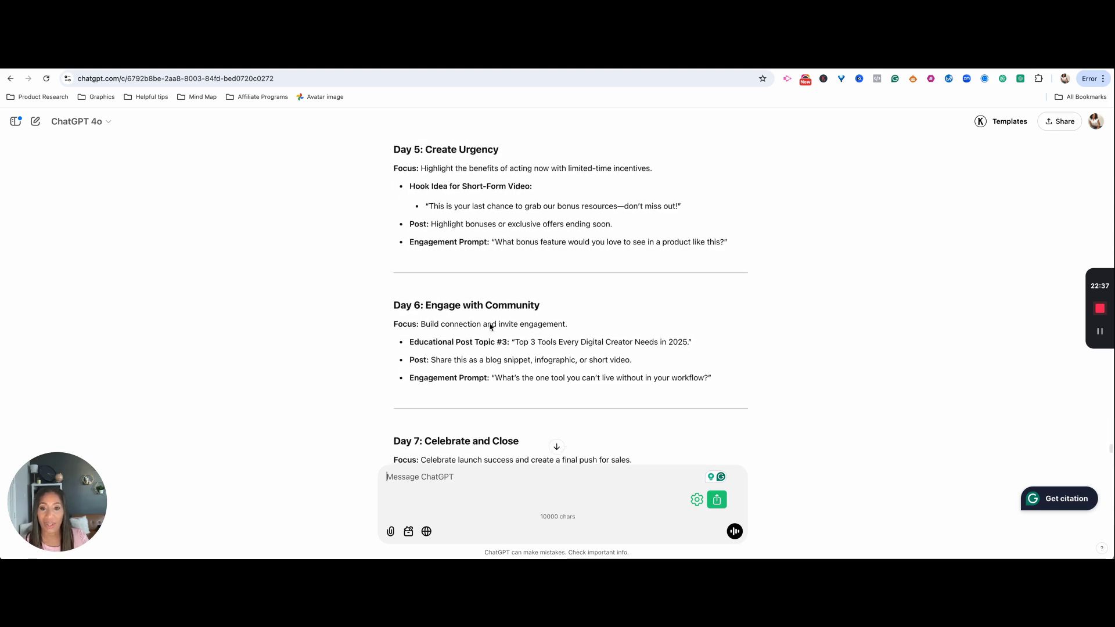
{"action": "scroll", "coordinate": [490, 326], "scroll_direction": "down", "scroll_amount": 3}
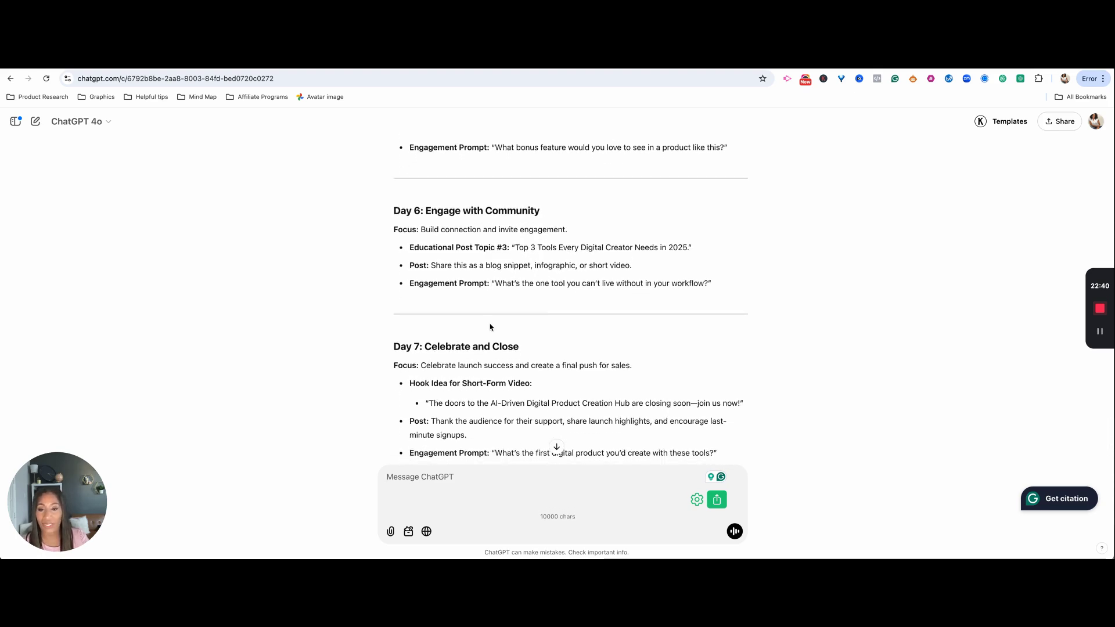
{"action": "scroll", "coordinate": [490, 326], "scroll_direction": "up", "scroll_amount": 1}
{"action": "scroll", "coordinate": [490, 327], "scroll_direction": "down", "scroll_amount": 4}
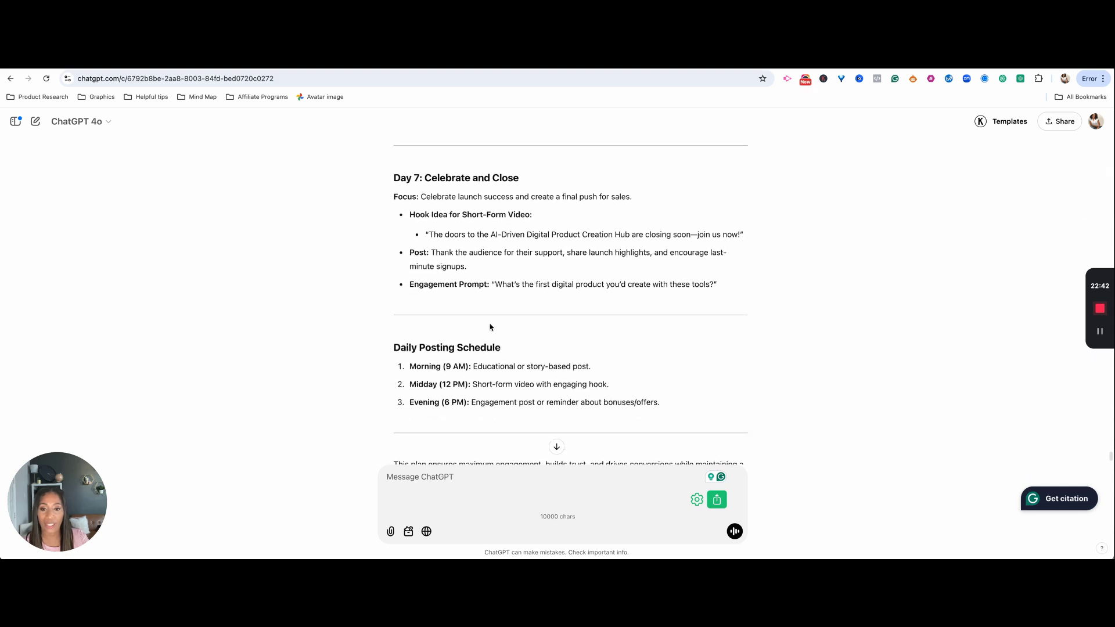
{"action": "scroll", "coordinate": [490, 327], "scroll_direction": "down", "scroll_amount": 2}
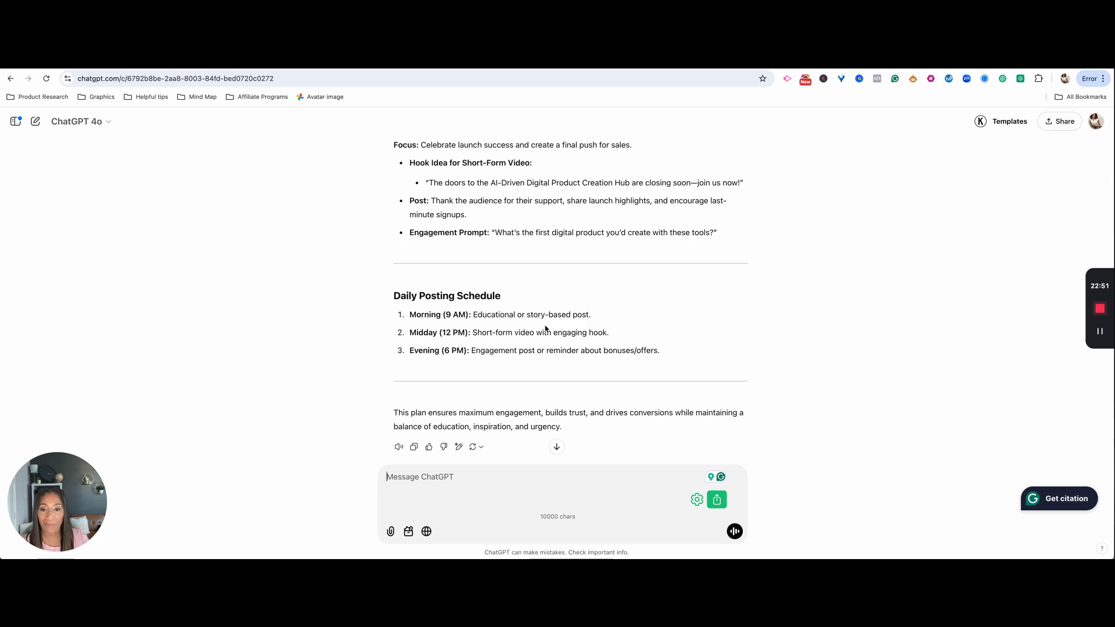
{"action": "scroll", "coordinate": [546, 328], "scroll_direction": "down", "scroll_amount": 1}
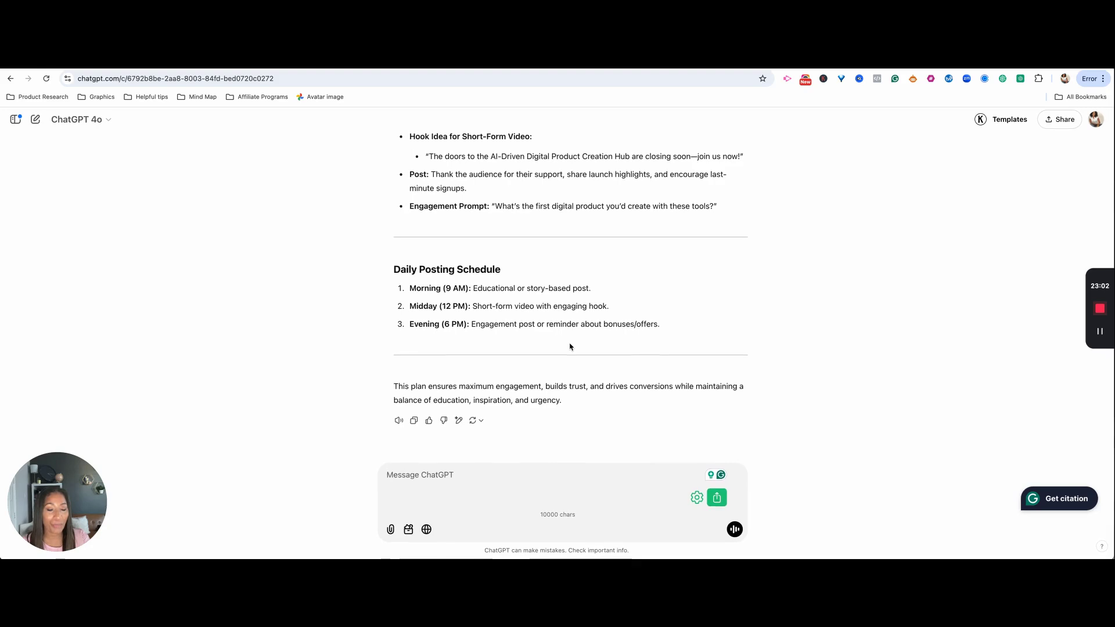
- Go back over the launch content plan from Day 7 to Day 4: Address Objections
{"action": "scroll", "coordinate": [570, 347], "scroll_direction": "up", "scroll_amount": 1}
{"action": "scroll", "coordinate": [570, 347], "scroll_direction": "up", "scroll_amount": 7}
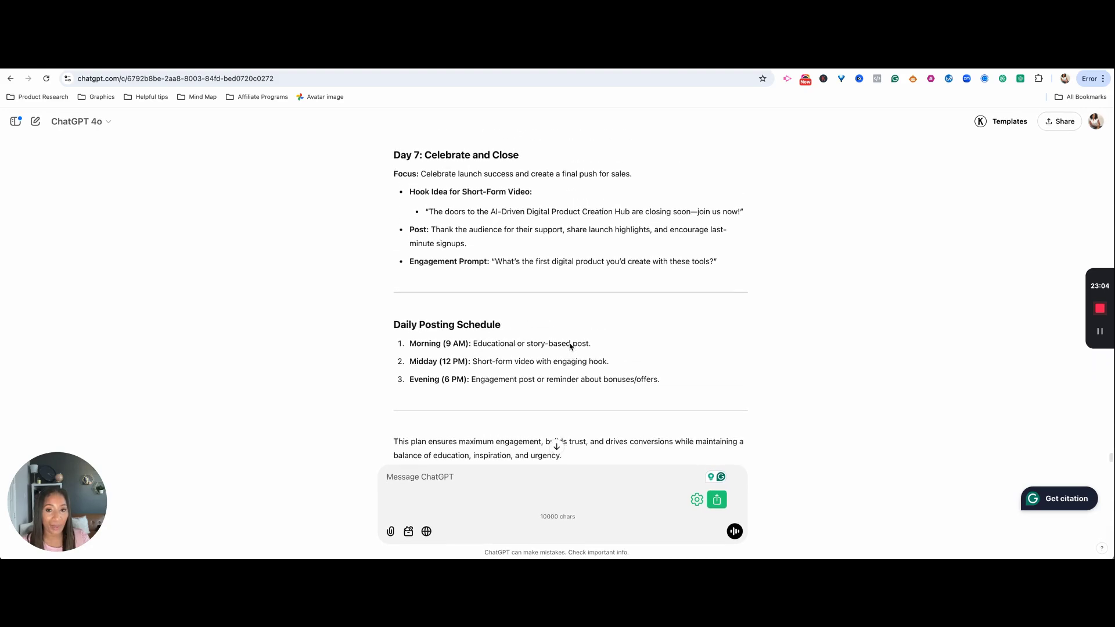
{"action": "scroll", "coordinate": [569, 347], "scroll_direction": "up", "scroll_amount": 6}
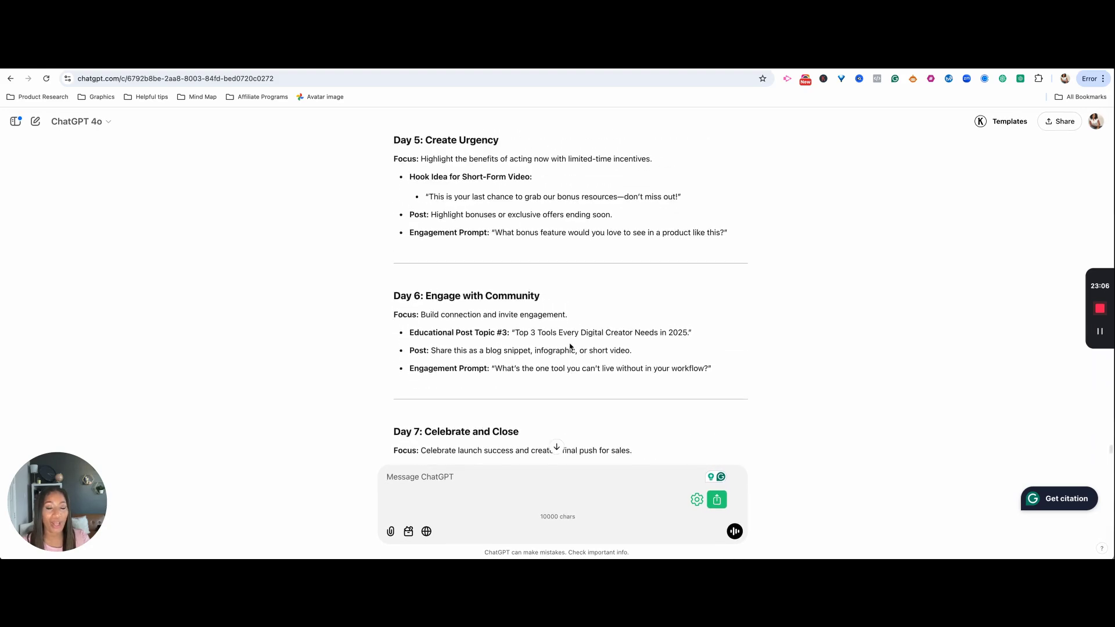
{"action": "scroll", "coordinate": [570, 347], "scroll_direction": "up", "scroll_amount": 7}
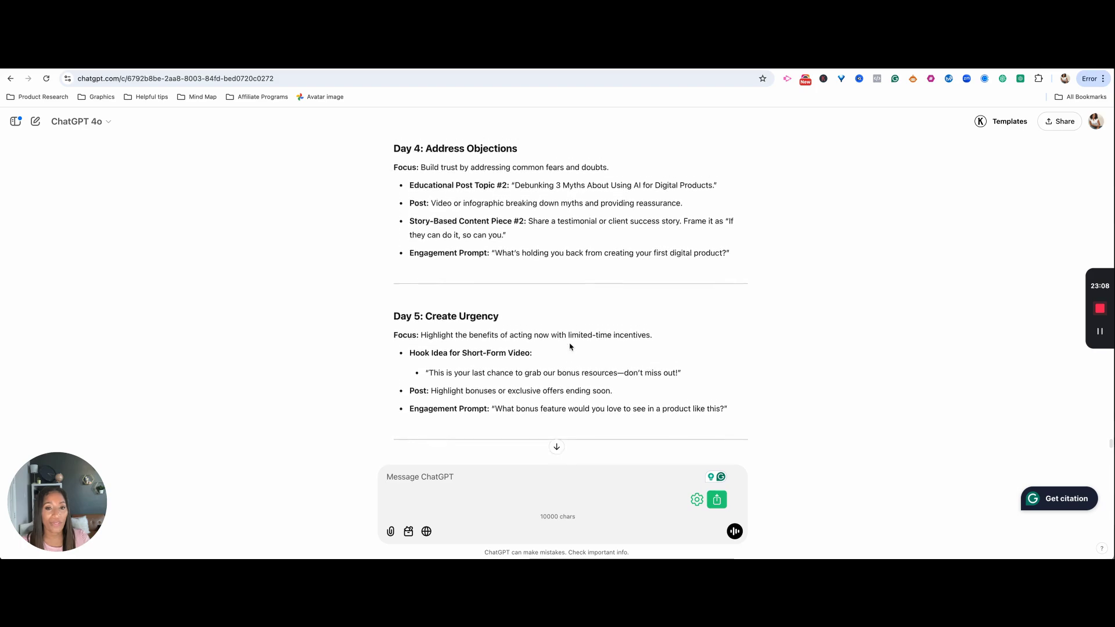